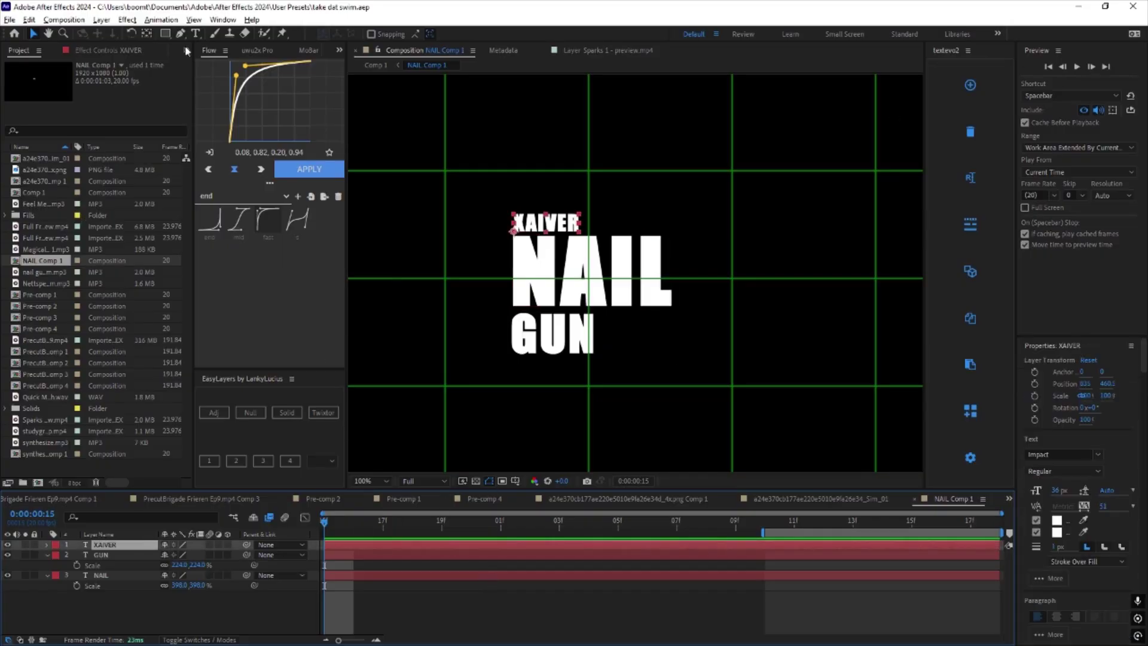
Start the composition's work area at 0:00:00:15.
click(113, 52)
click(426, 595)
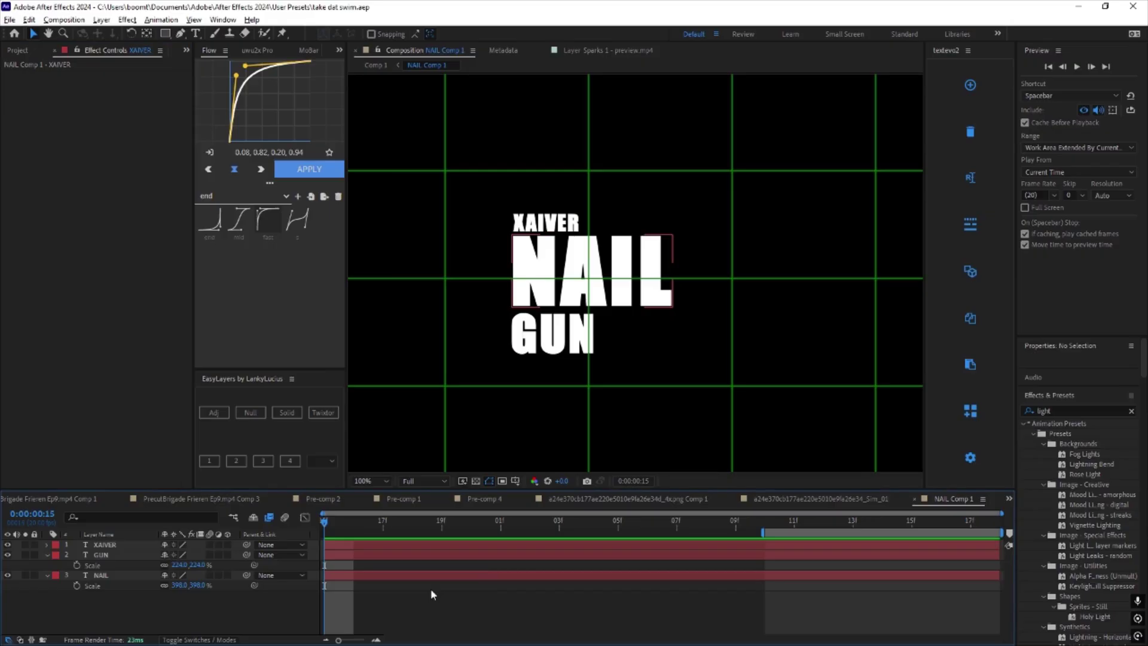
key(b)
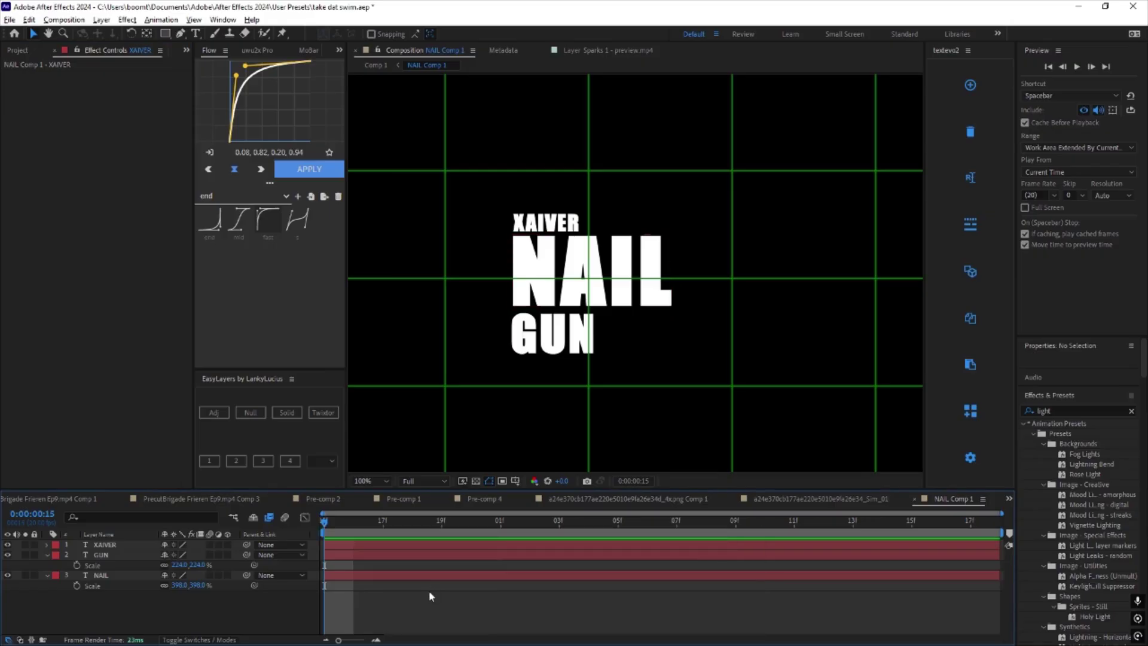
Apply the TextEvo animator to the GUN text layer.
click(426, 545)
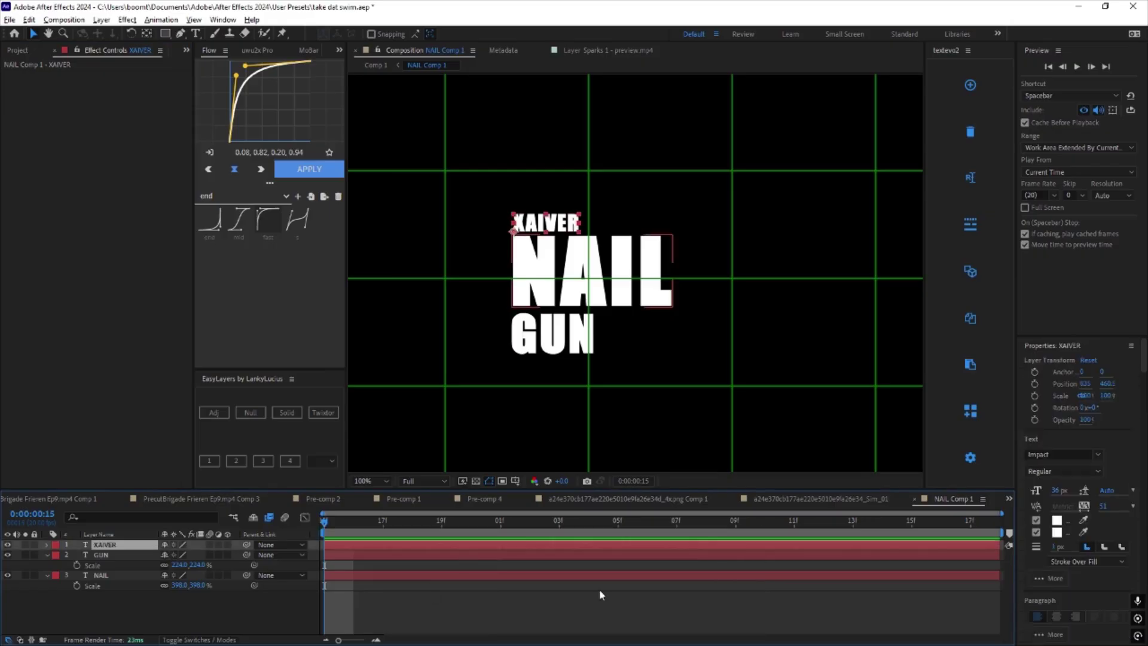
click(353, 555)
key(ctrl+s)
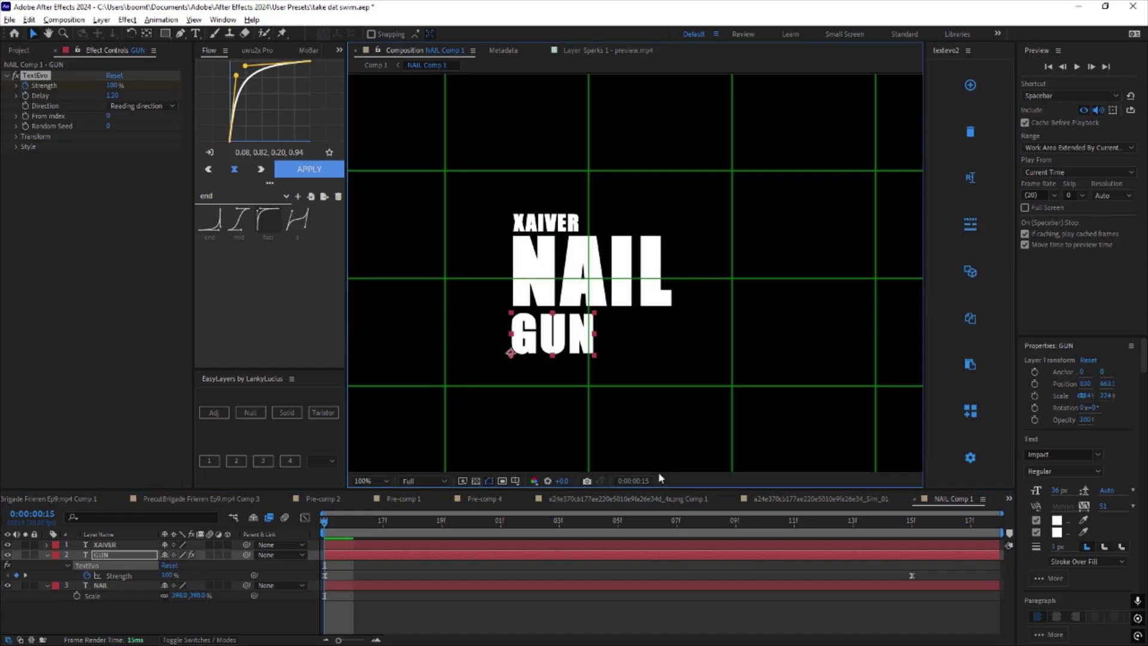
Show the GUN layer's keyframed Strength property, collapse the NAIL layer's Scale property and save the project.
key(u)
key(u)
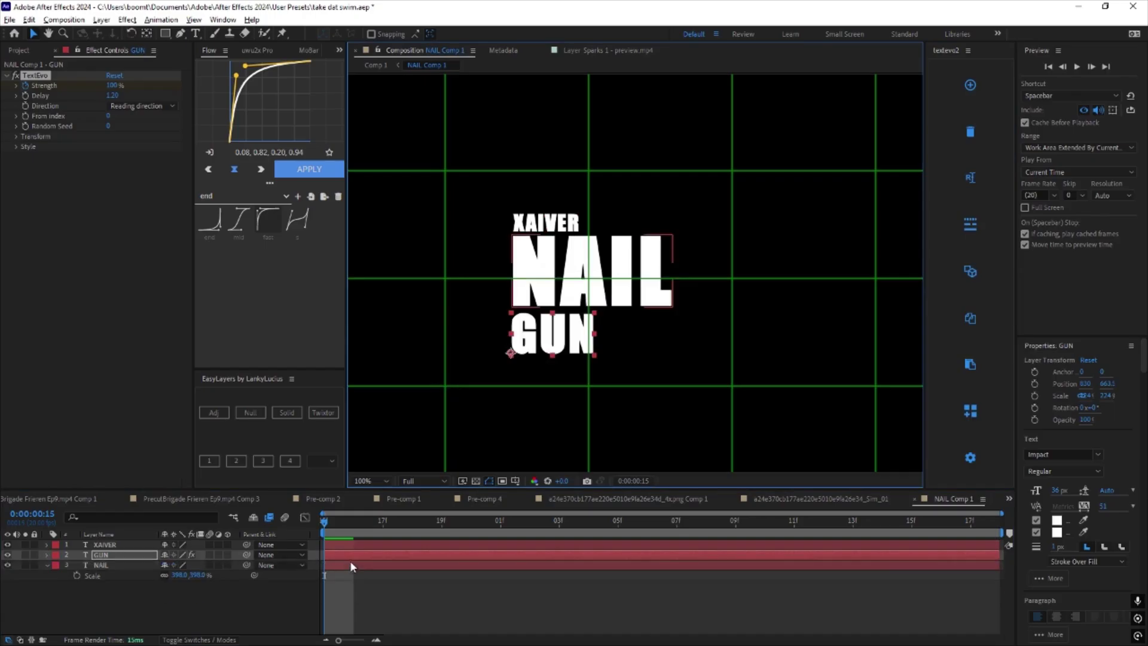
click(332, 581)
key(u)
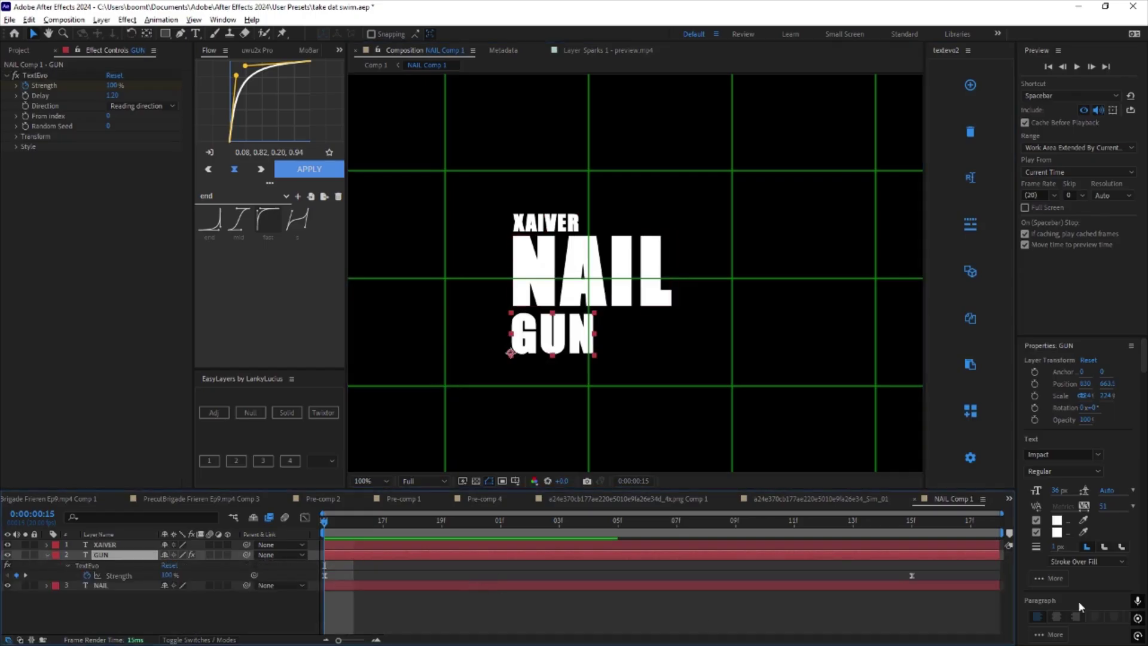
key(ctrl+s)
Move the GUN layer's last Strength keyframe earlier to 0:00:01:03 and return to the animation's start.
drag(913, 575, 558, 572)
click(522, 564)
drag(325, 522, 286, 551)
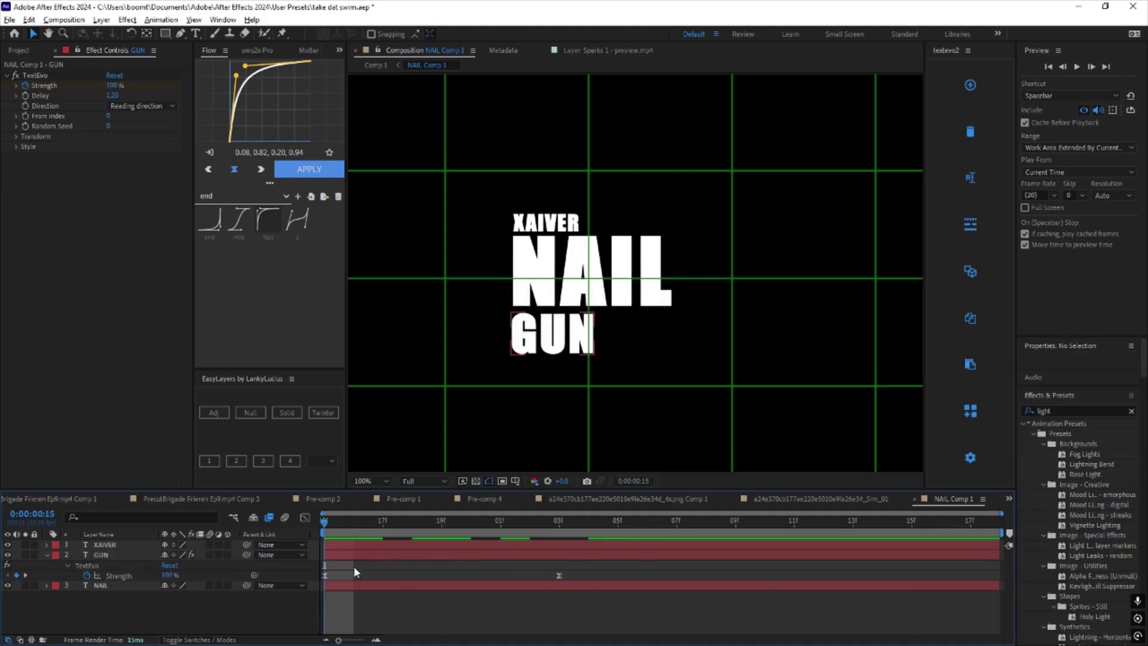
Set the GUN layer's TextEvo Position Y to 29 and save the project.
click(374, 554)
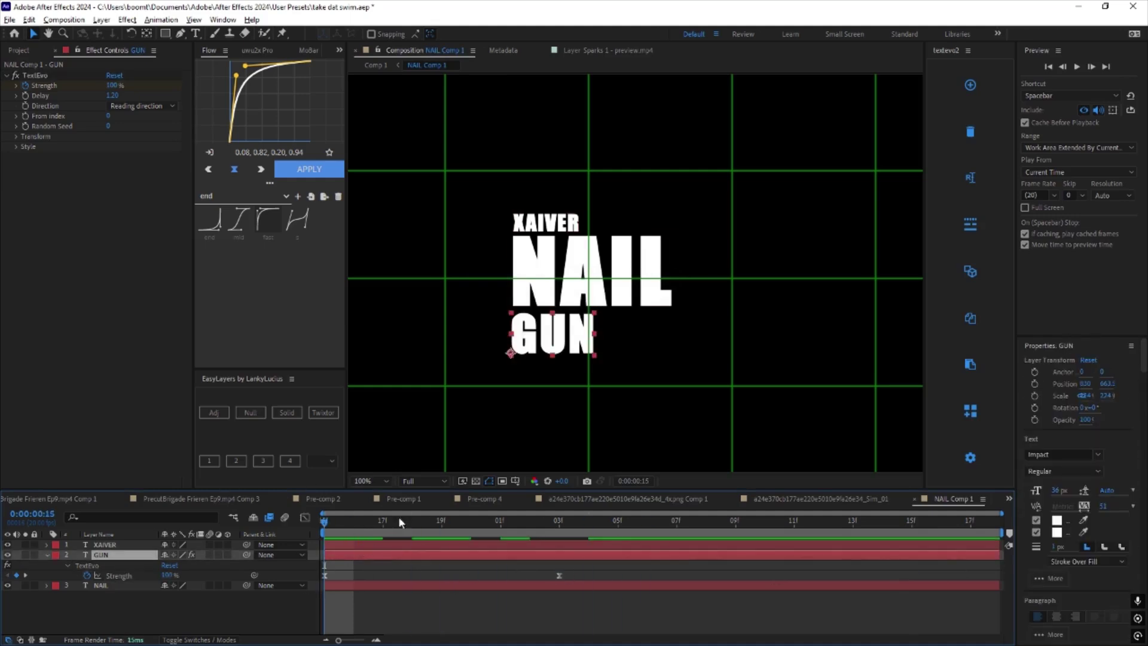
click(16, 137)
click(16, 208)
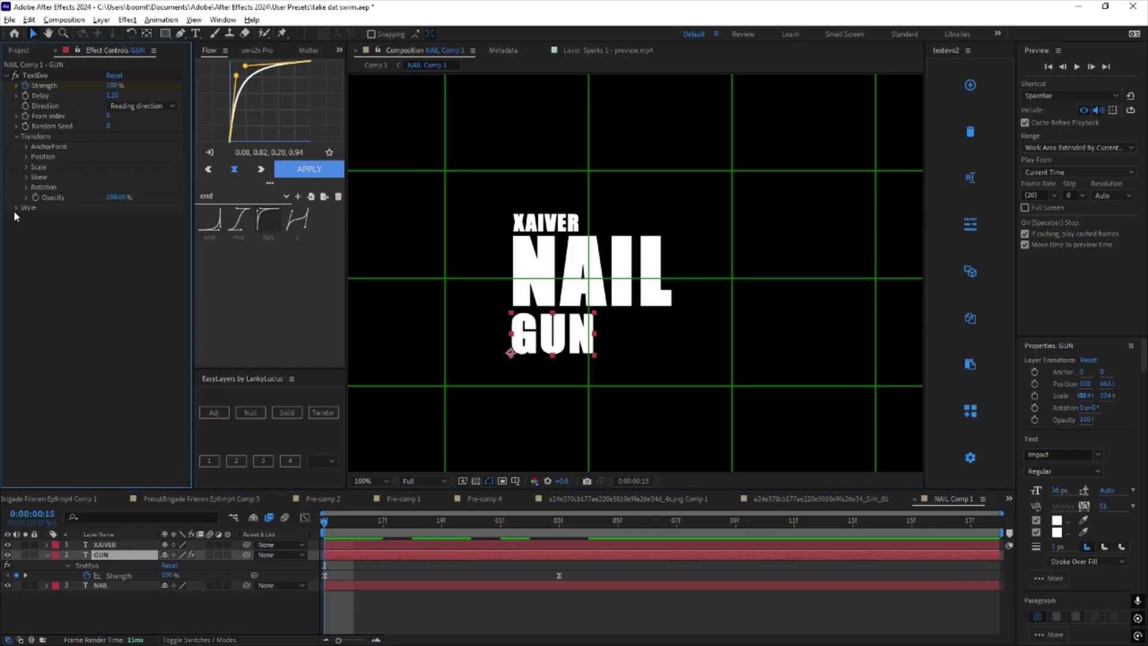
click(27, 156)
drag(114, 177, 126, 175)
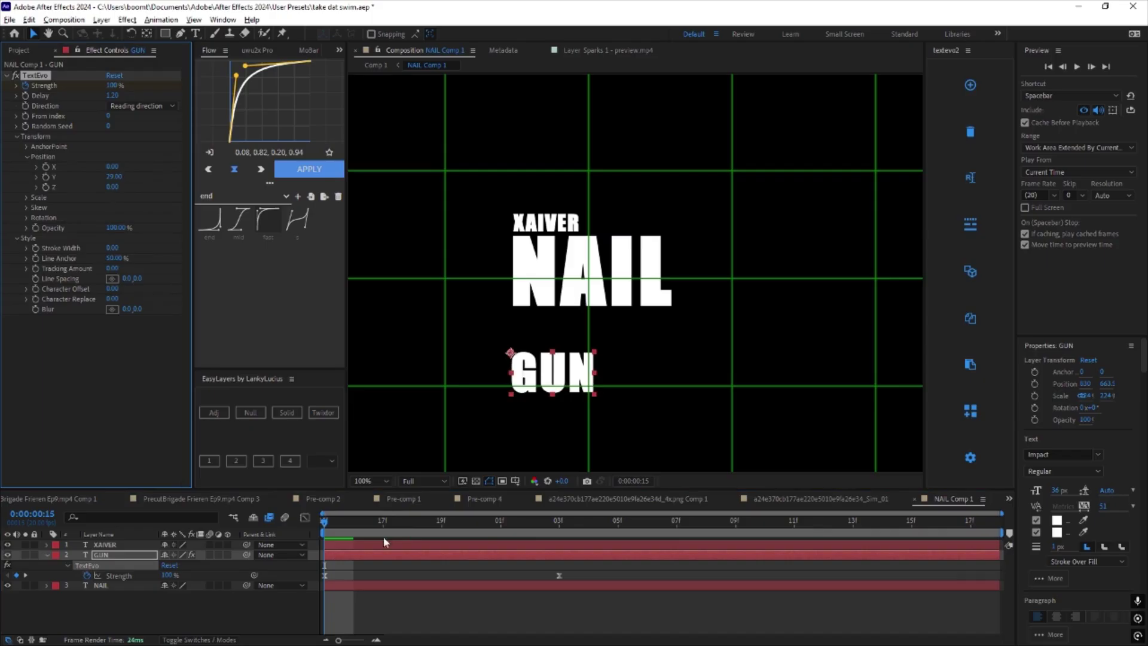
key(ctrl+s)
mouse_move(344, 532)
mouse_down()
mouse_move(540, 544)
mouse_move(326, 534)
mouse_up()
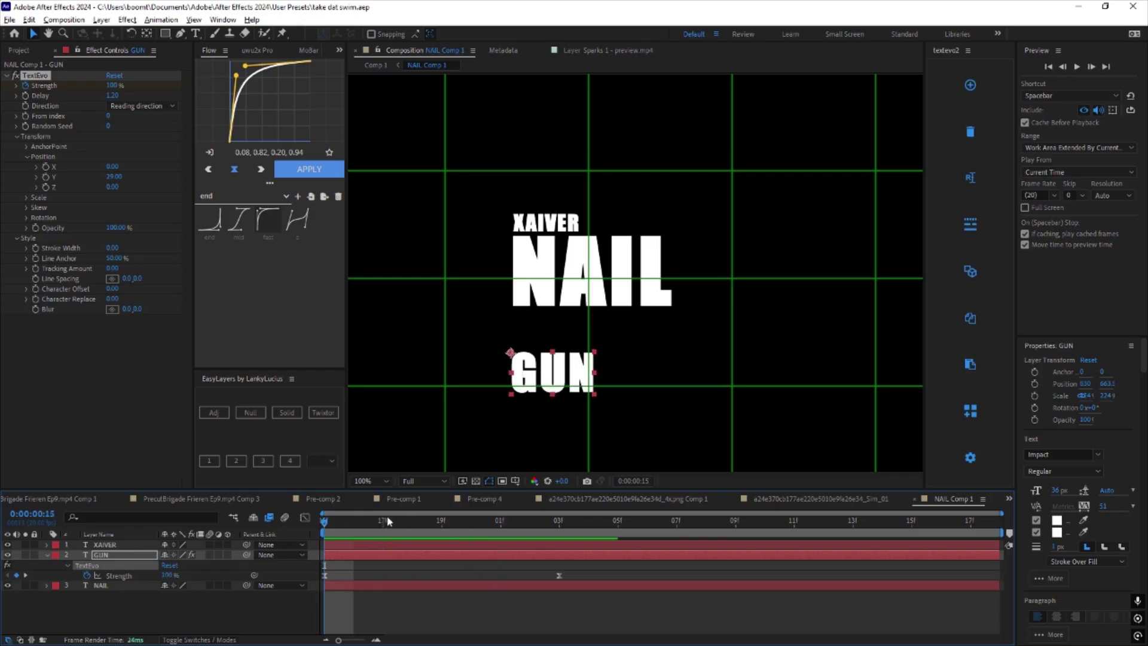
Enter 1.2 as the GUN layer's TextEvo Delay and solo the layer.
click(110, 97)
text(1.2)
click(171, 125)
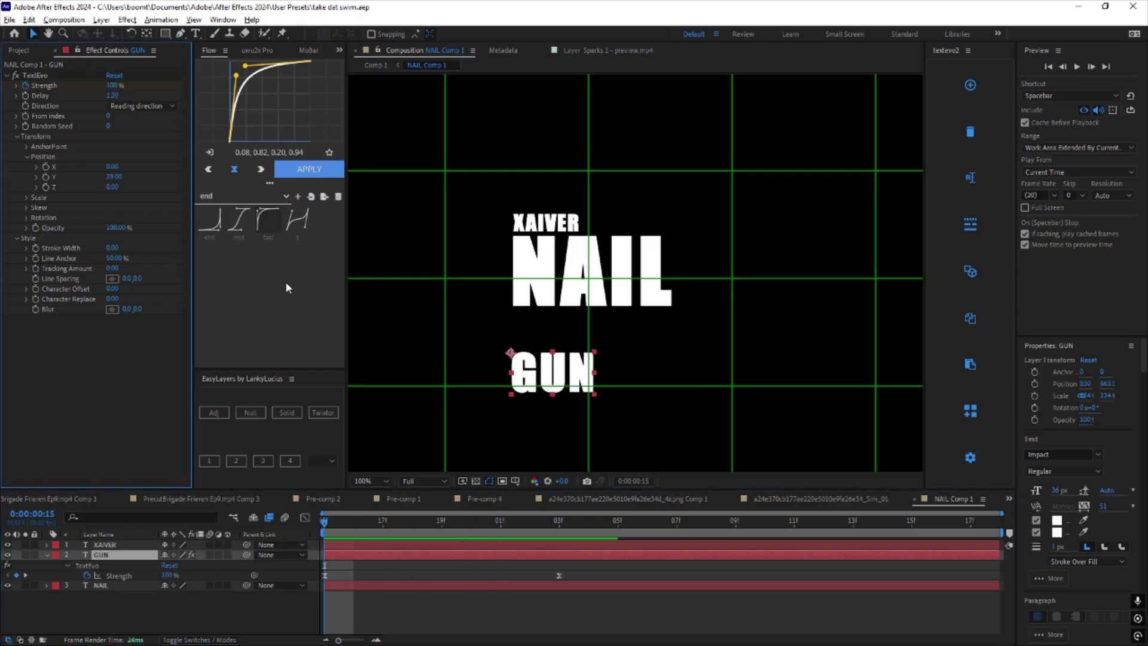
click(25, 555)
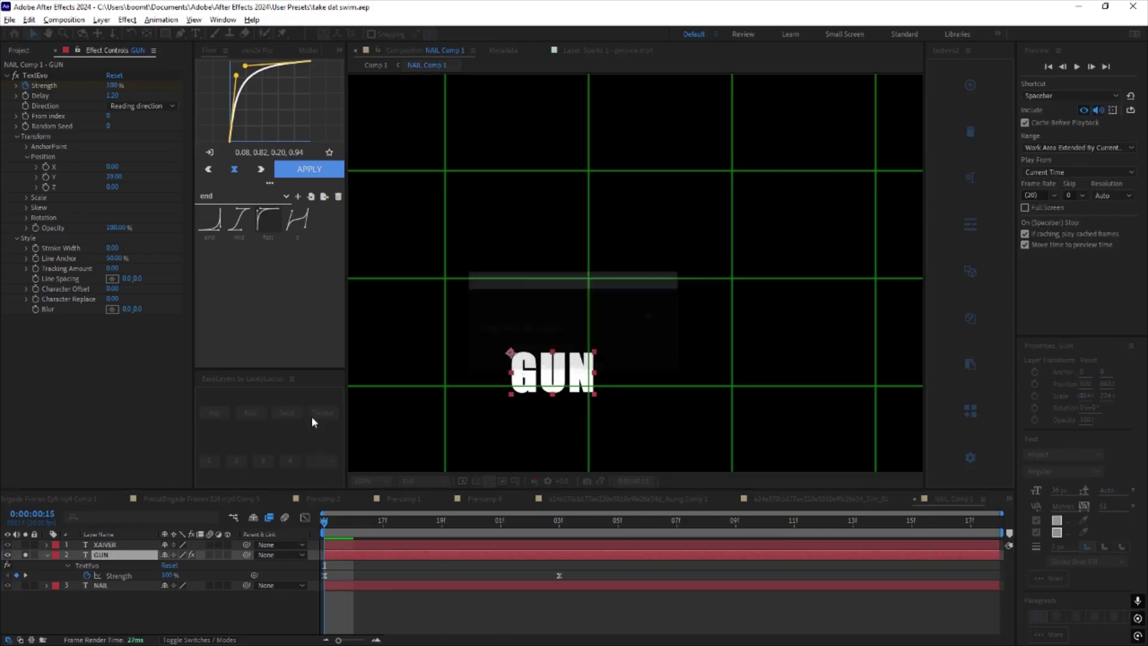
Set the TextEvo Delay on GUN to 1.5 and preview the letter animation.
click(112, 96)
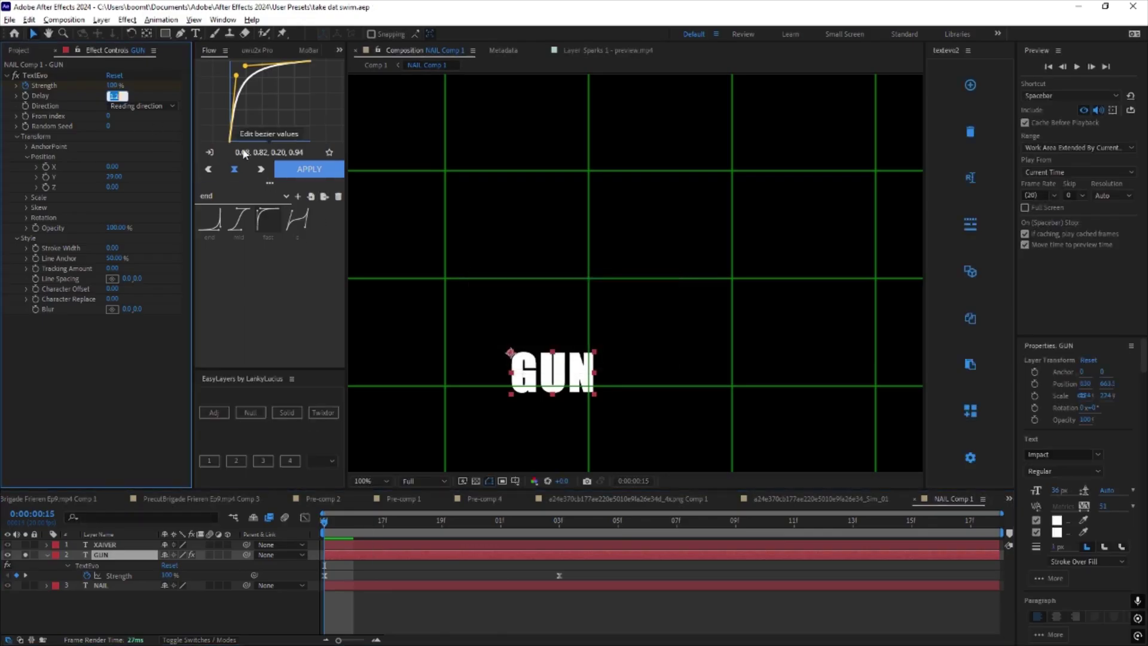
text(1.5)
key(Return)
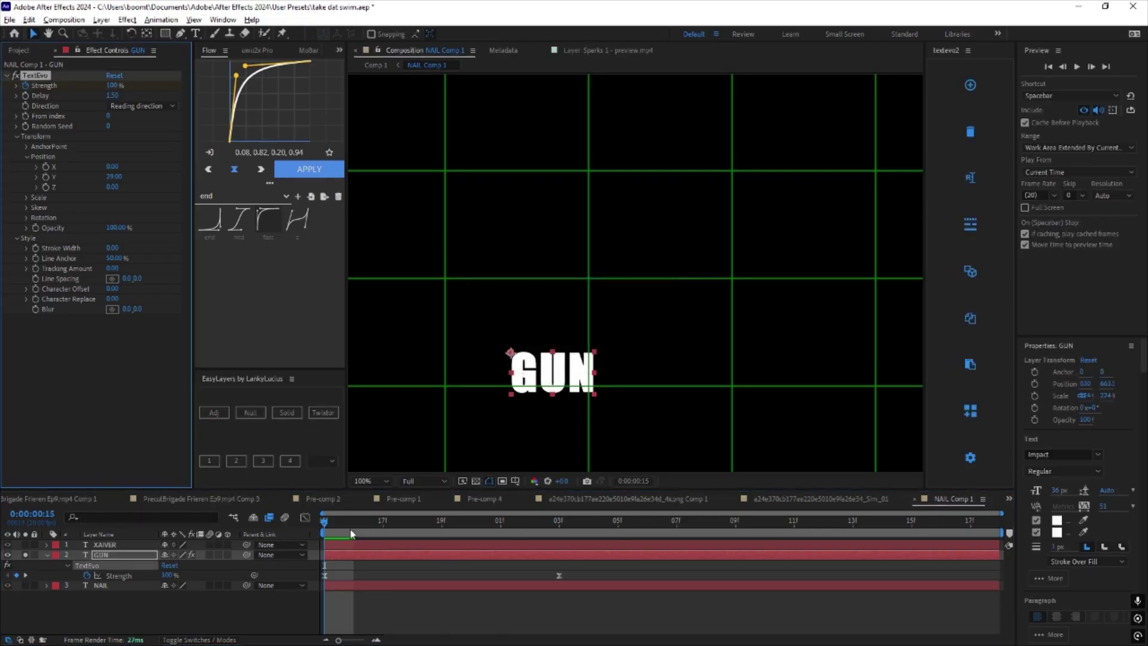
key(space)
click(327, 524)
key(space)
key(space)
drag(389, 537, 471, 519)
Set the TextEvo Delay on GUN to 2 and play the animation from its start.
click(113, 96)
text(2)
click(149, 123)
drag(361, 526, 296, 527)
key(space)
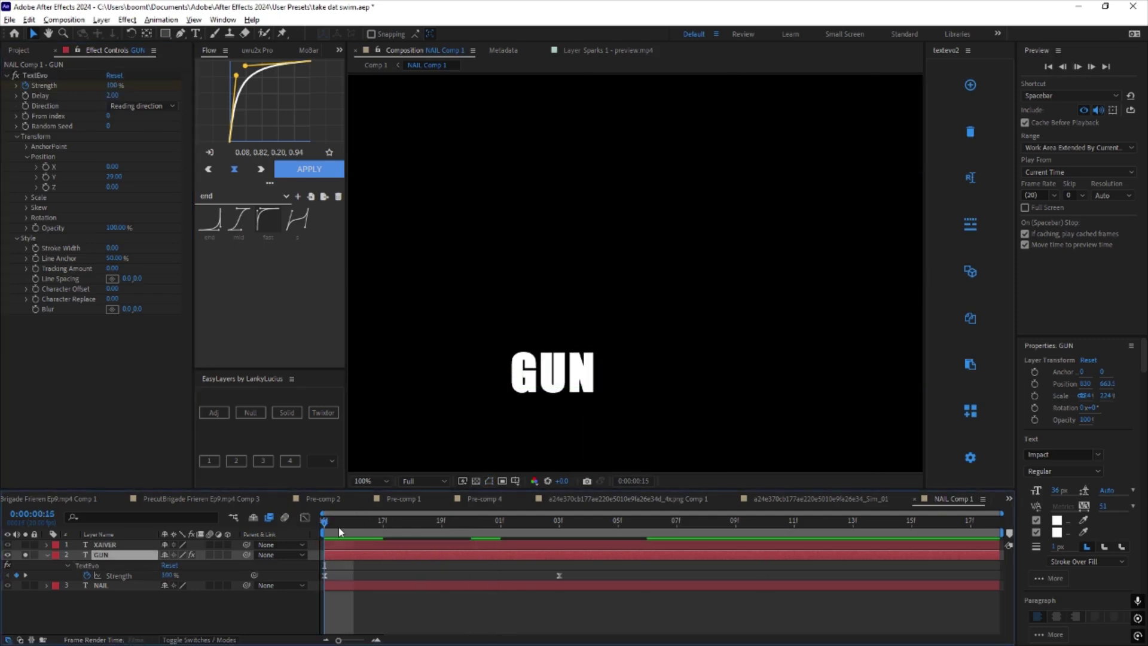
key(space)
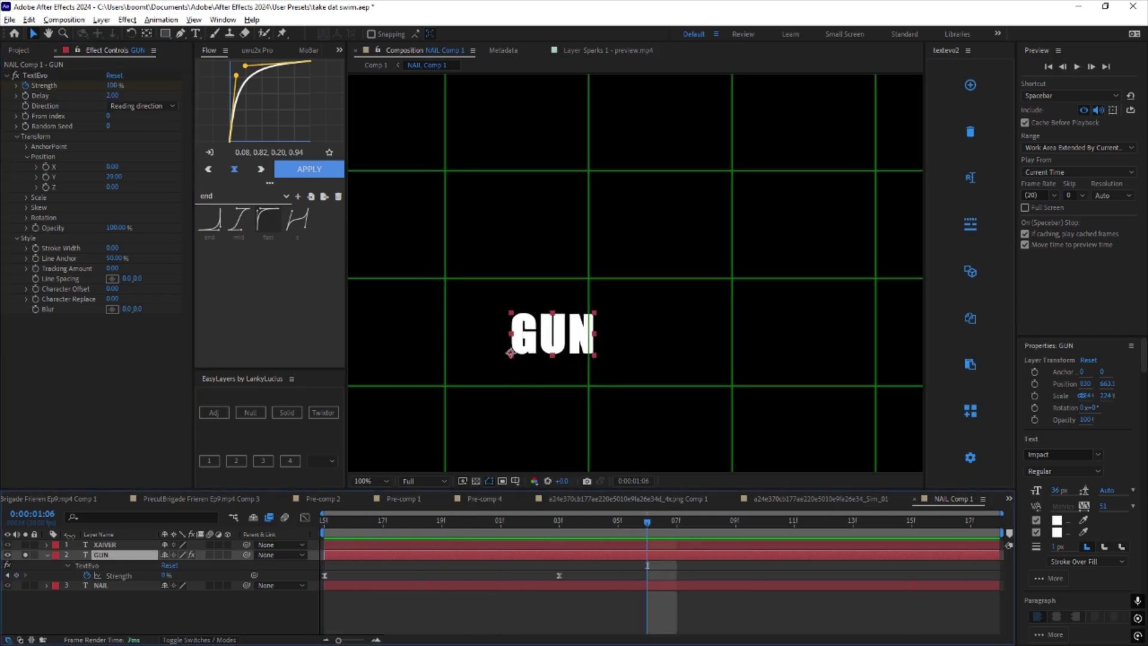
End the work area at 0:00:01:06 and preview the shortened range.
key(n)
key(space)
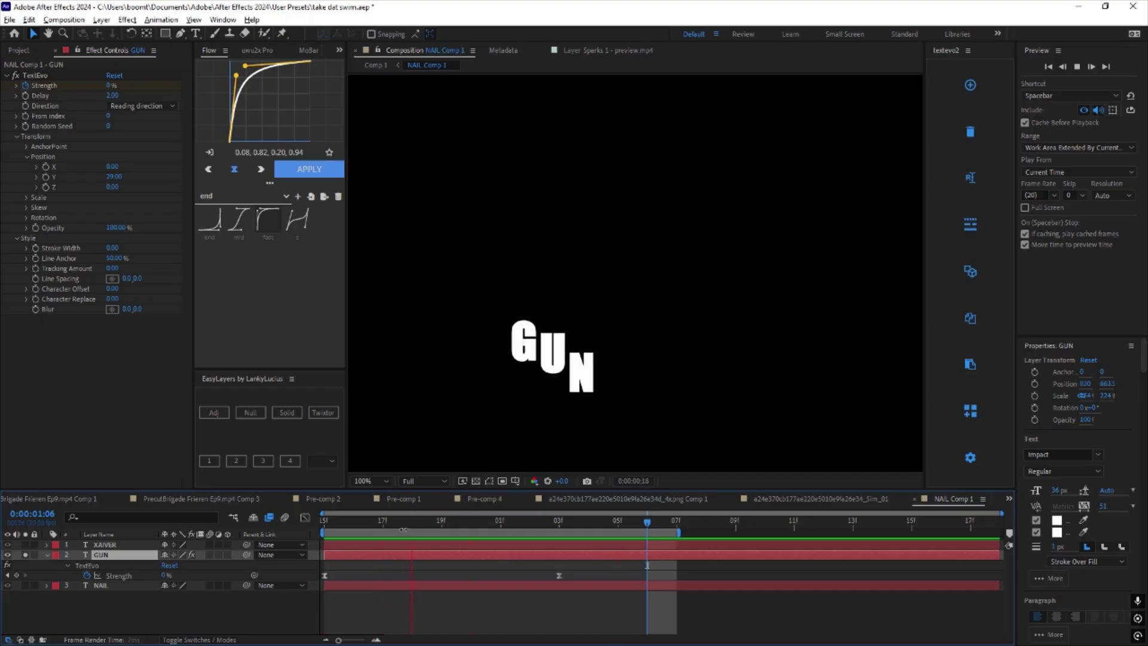
key(space)
Try a TextEvo Delay of 3 on the GUN layer and preview it.
click(113, 95)
text(3)
key(Return)
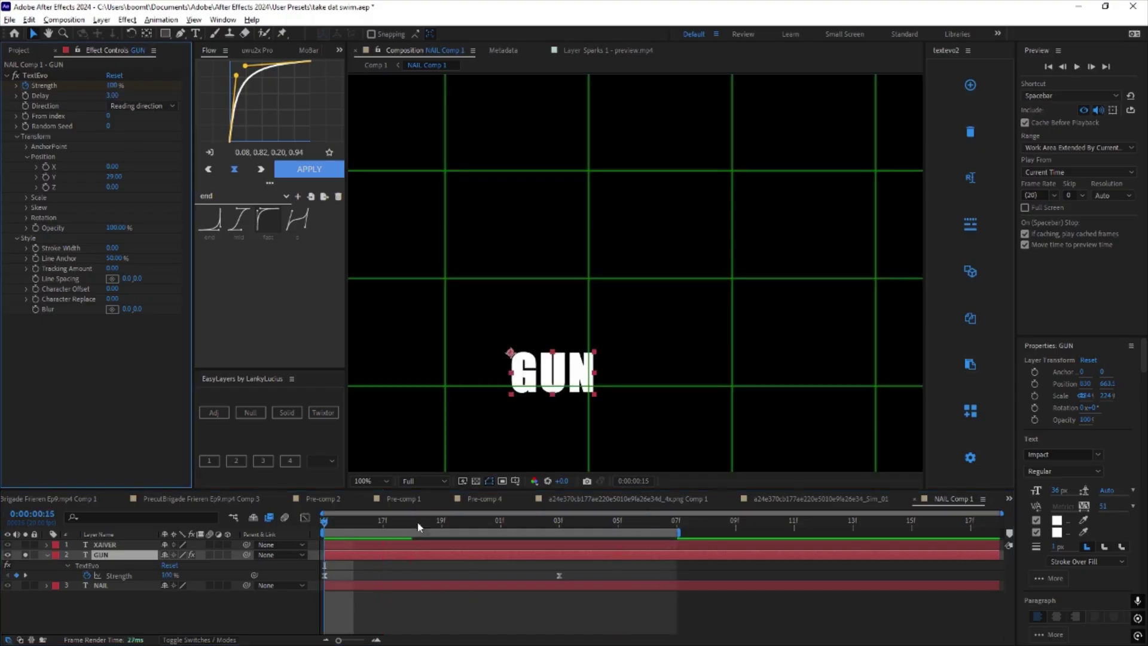
key(space)
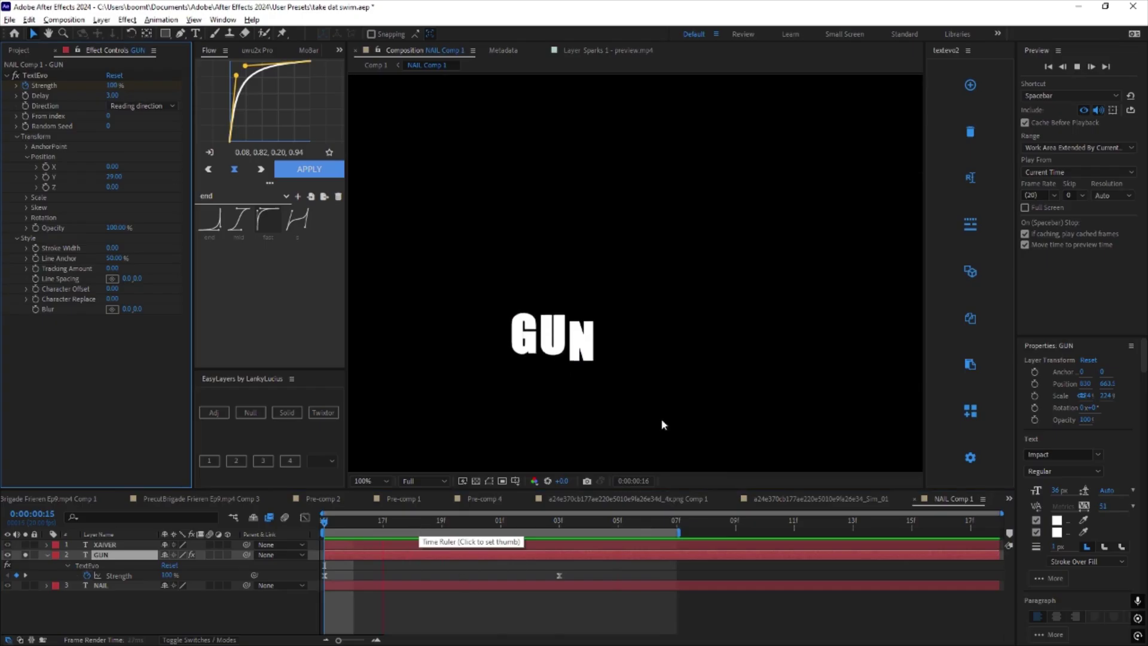
Set the GUN layer's TextEvo Delay to 1.2 and preview the animation.
click(110, 95)
text(1.2)
key(Return)
key(space)
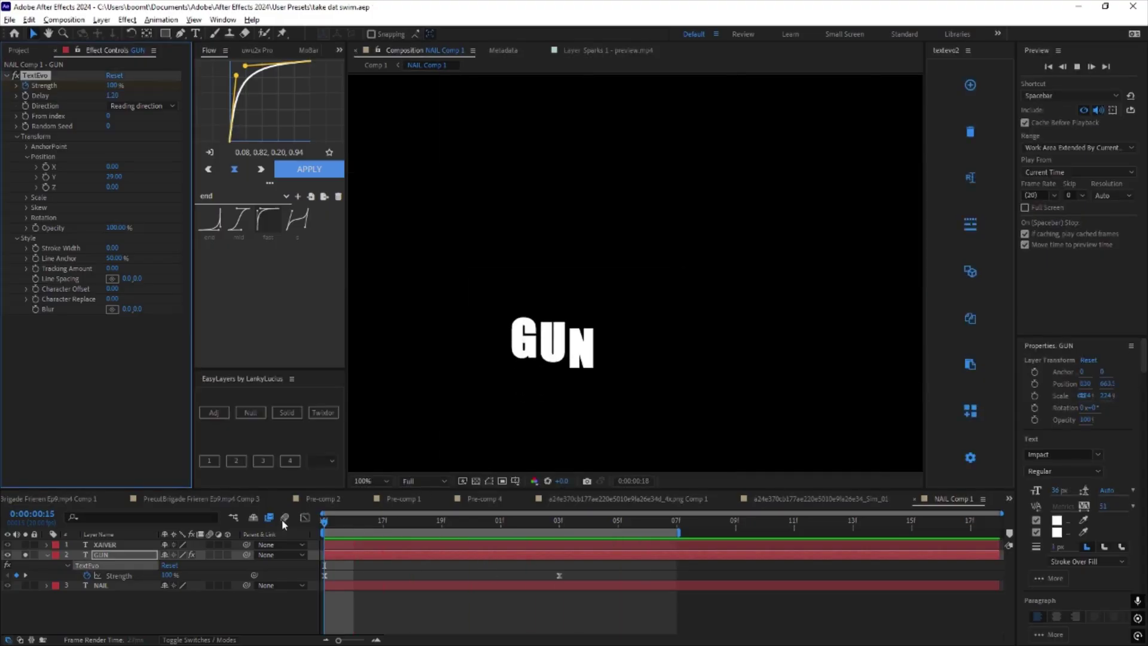
key(space)
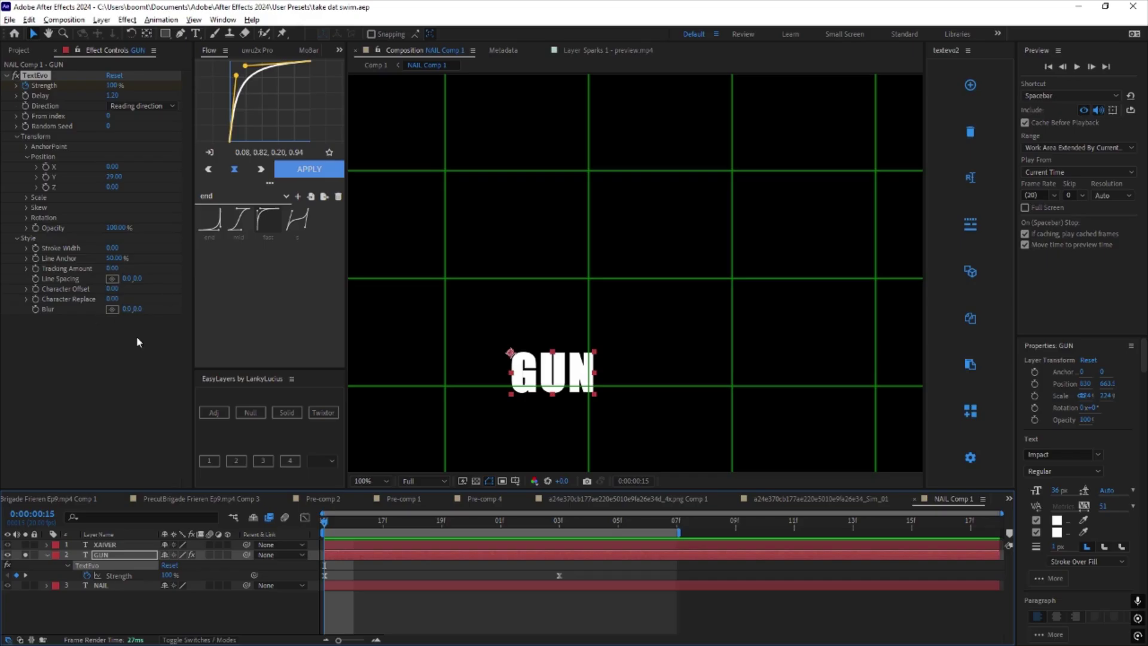
Raise the GUN layer's TextEvo Tracking Amount to 15, preview the spread letters and save the project.
drag(116, 267, 123, 258)
key(space)
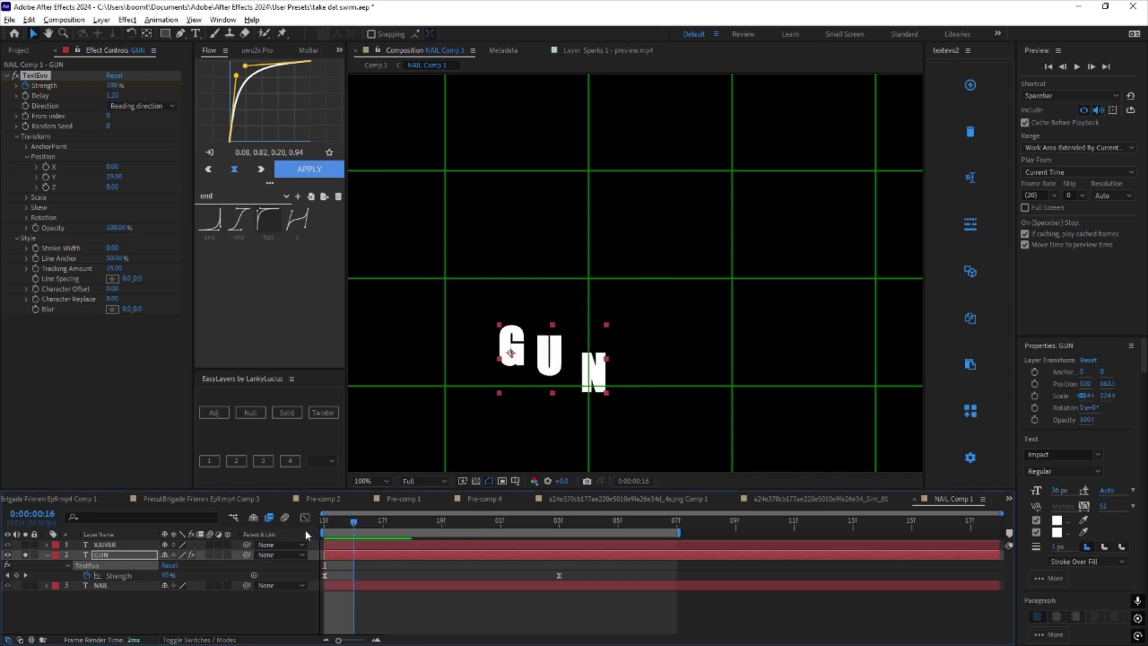
key(ctrl+s)
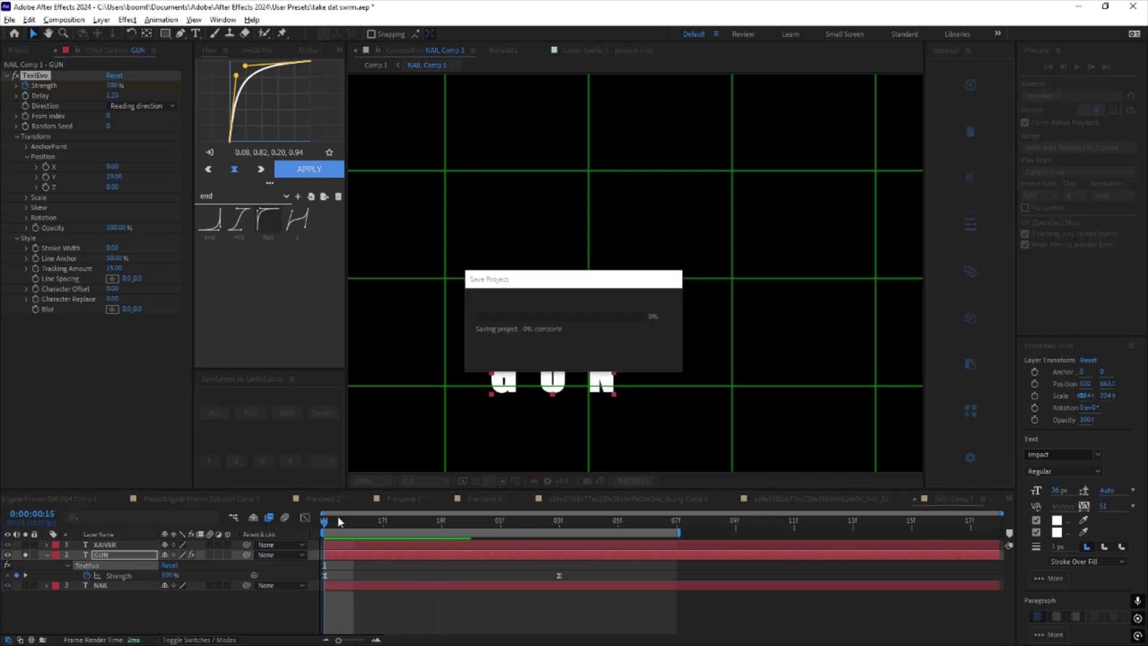
key(space)
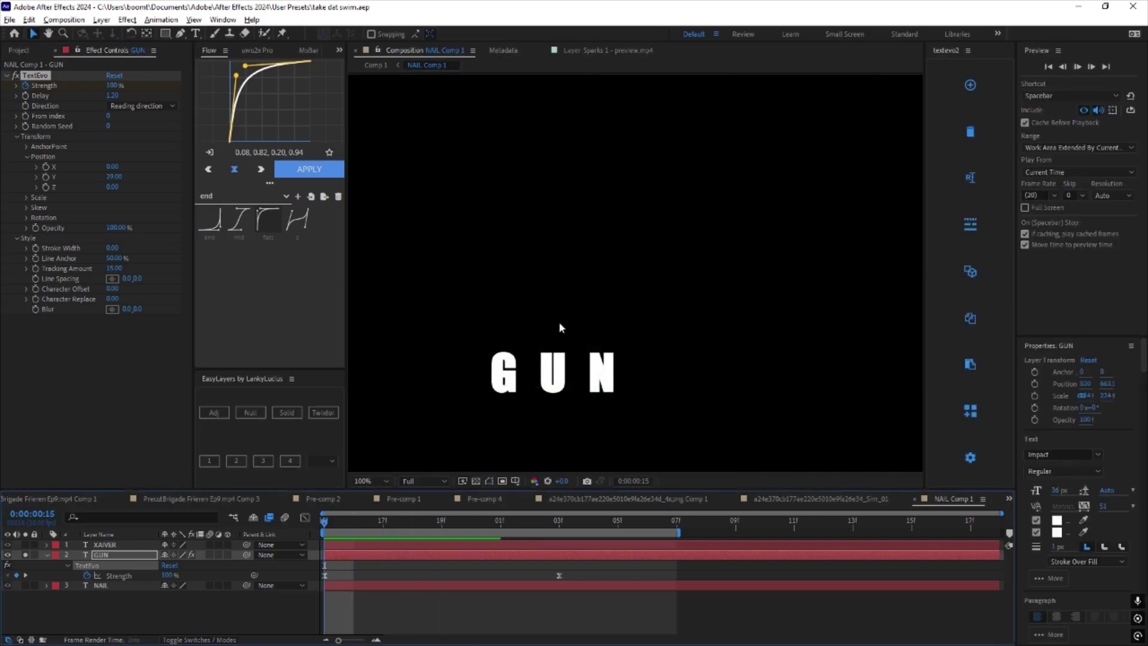
Change the GUN layer's TextEvo Direction to reversed and preview the animation.
click(140, 106)
click(351, 527)
click(138, 106)
click(138, 133)
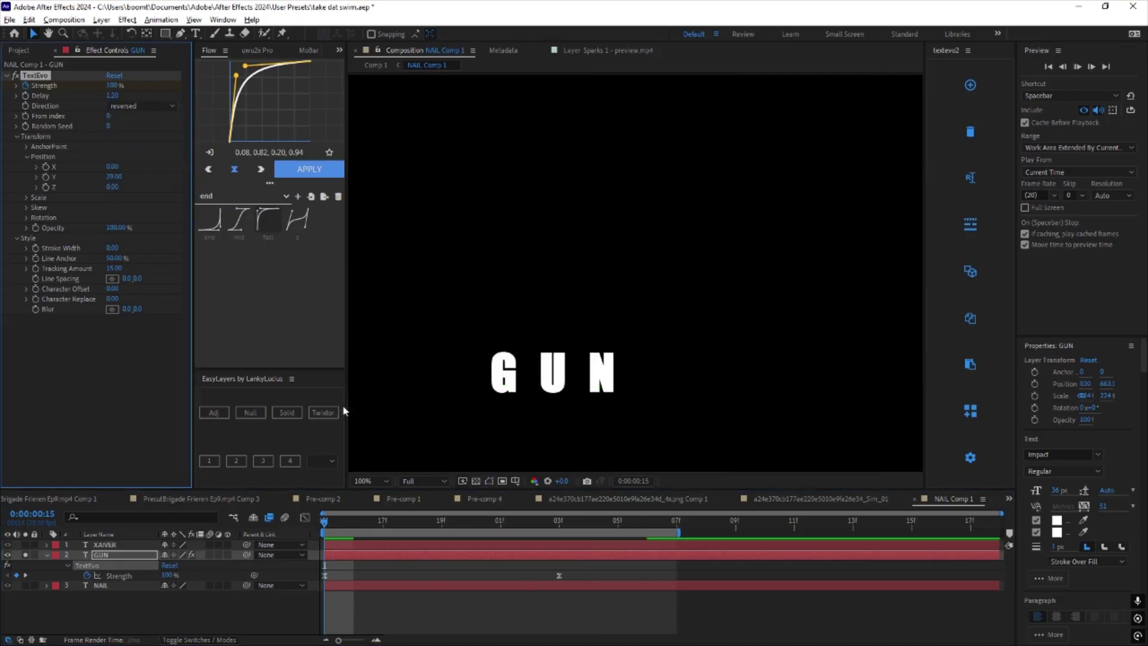
key(space)
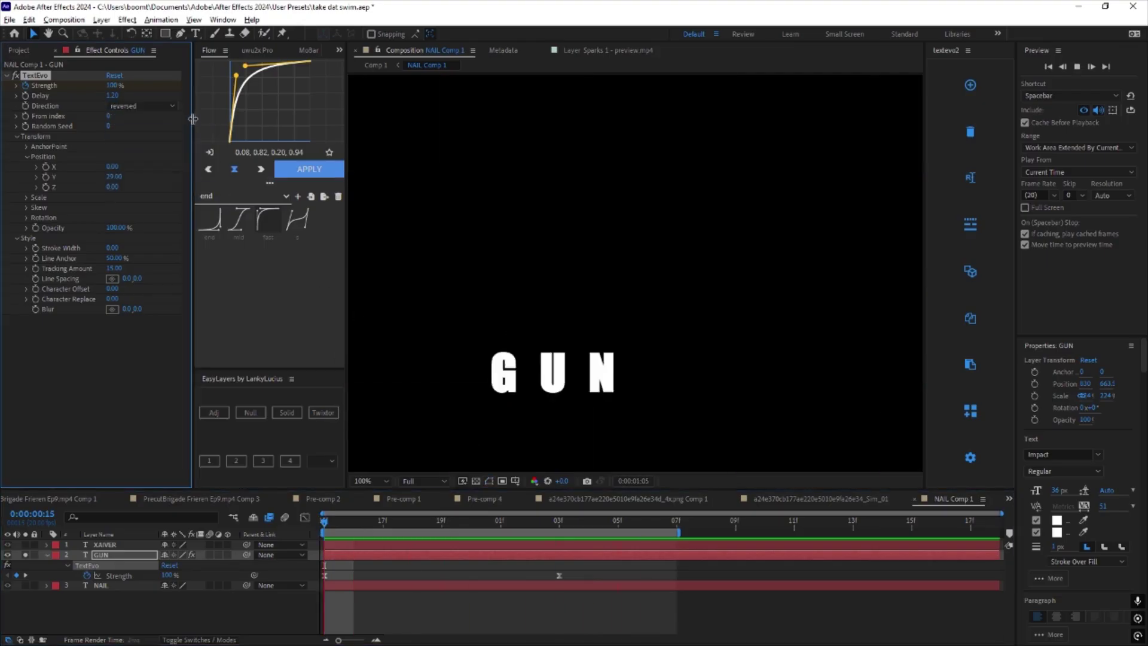
Change the GUN layer's TextEvo Direction to Inward and preview the animation.
click(138, 106)
click(139, 159)
click(344, 526)
key(space)
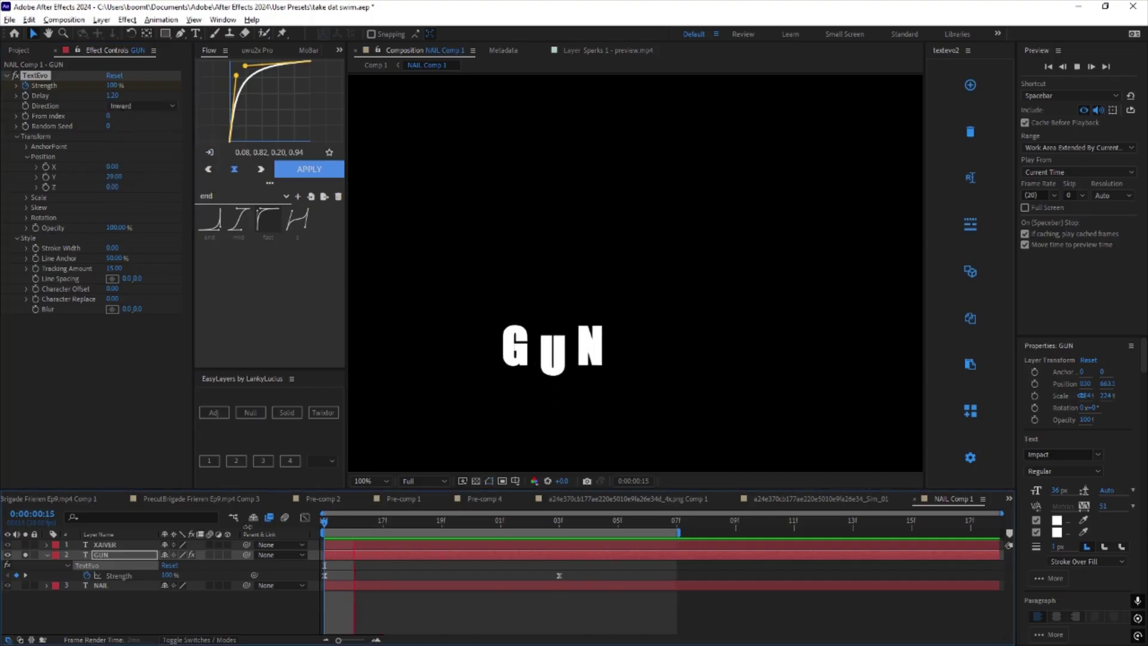
key(space)
Set the TextEvo Direction to Reading direction and expand its Scale, Skew and Rotation settings.
click(150, 112)
click(141, 114)
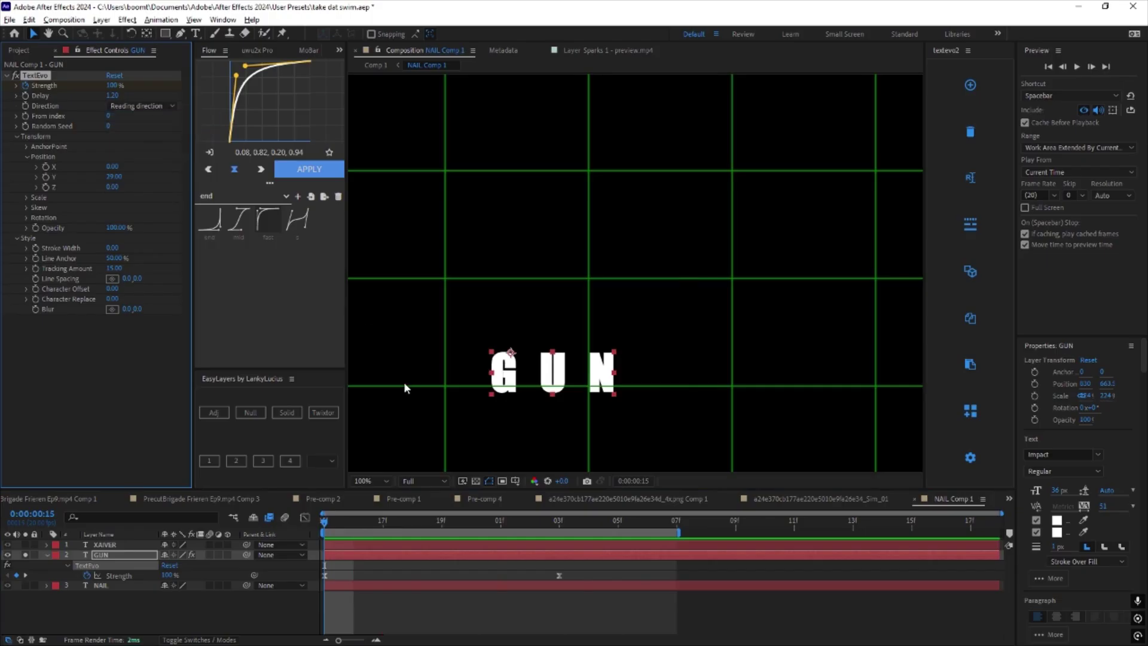
click(26, 218)
click(27, 207)
click(26, 197)
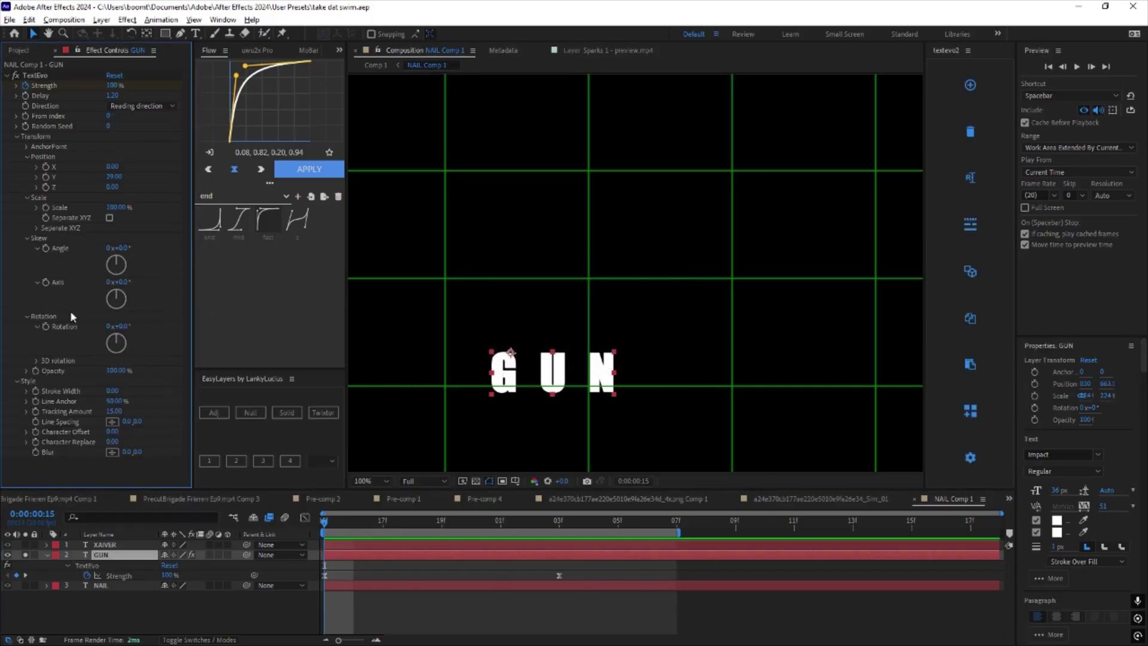
drag(336, 527, 243, 528)
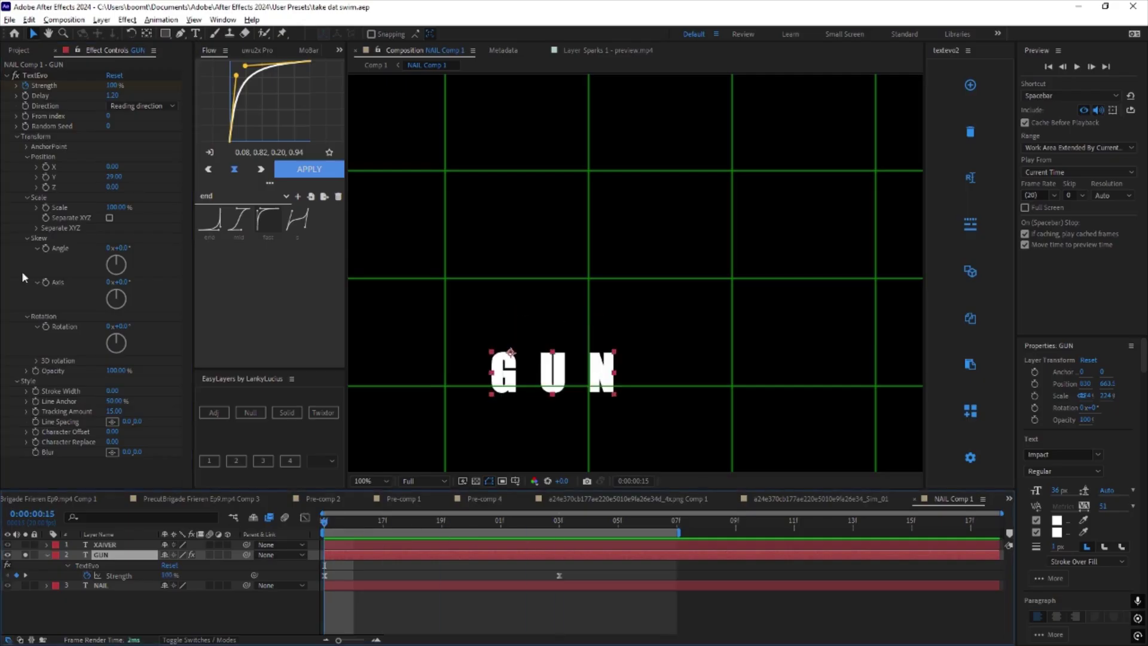
Set the GUN layer's TextEvo Tracking Amount to 0 and preview the animation.
click(114, 411)
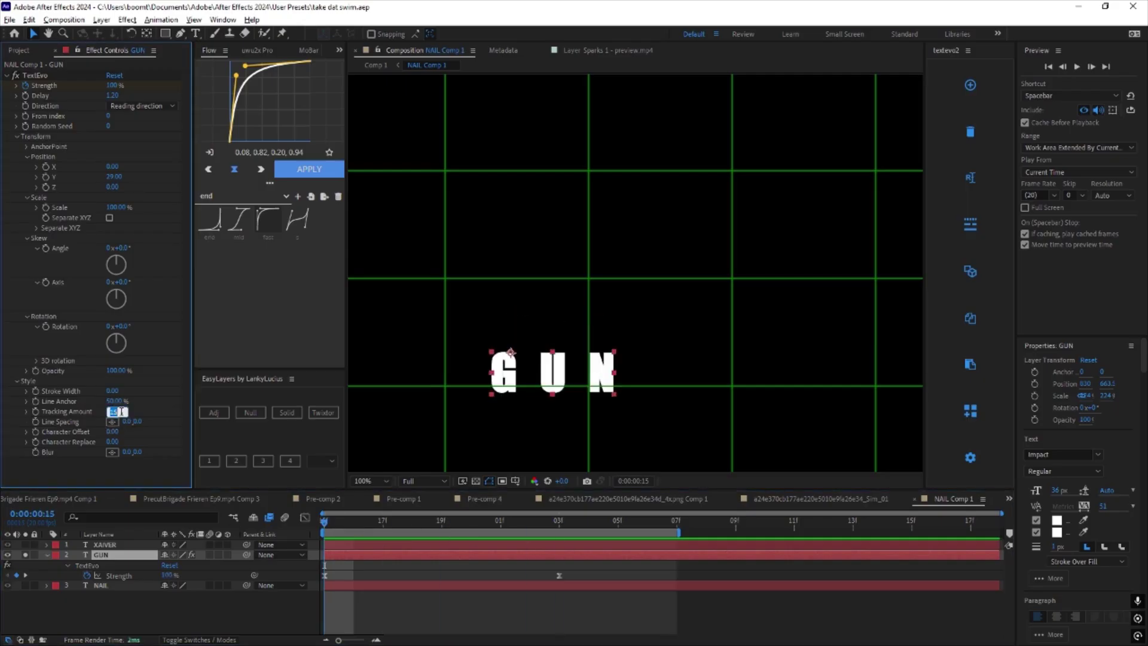
text(0)
key(Return)
key(space)
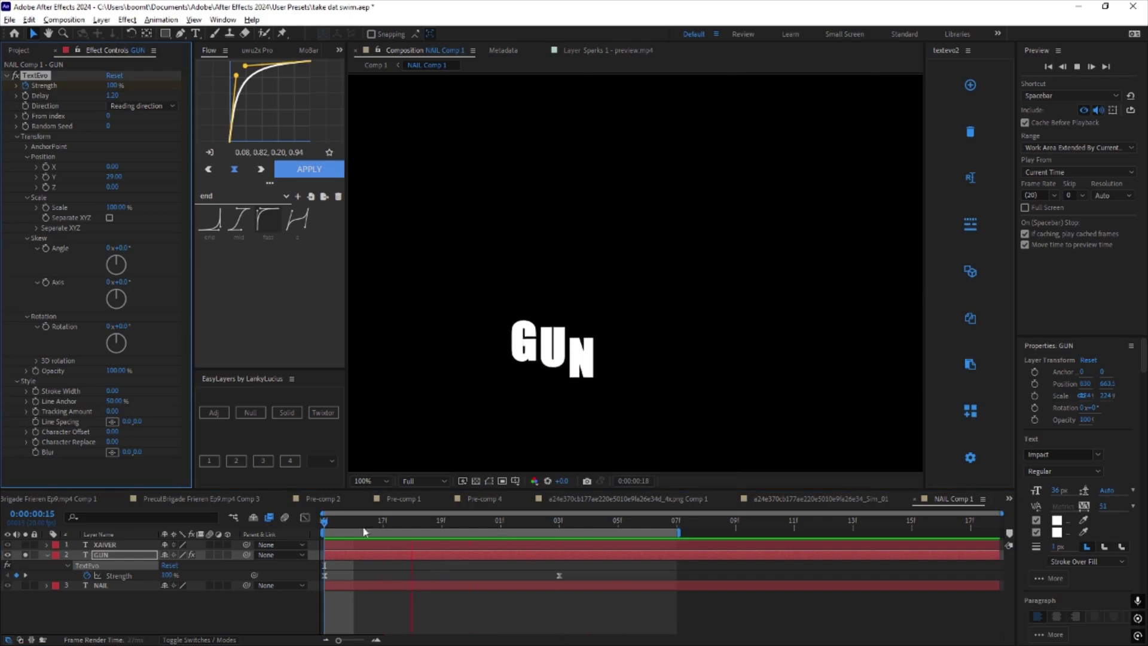
Apply the Flow easing curve 0.08, 0.82, 0.20, 0.94 to both GUN Strength keyframes and preview the motion.
drag(599, 565, 311, 581)
click(307, 172)
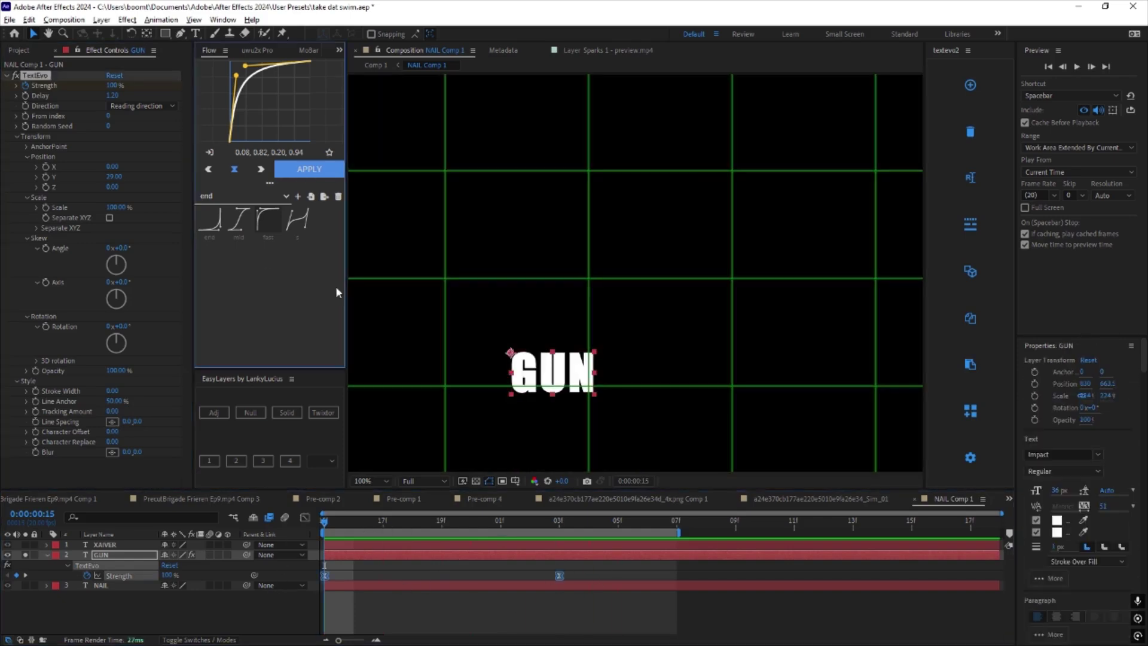
key(space)
key(space)
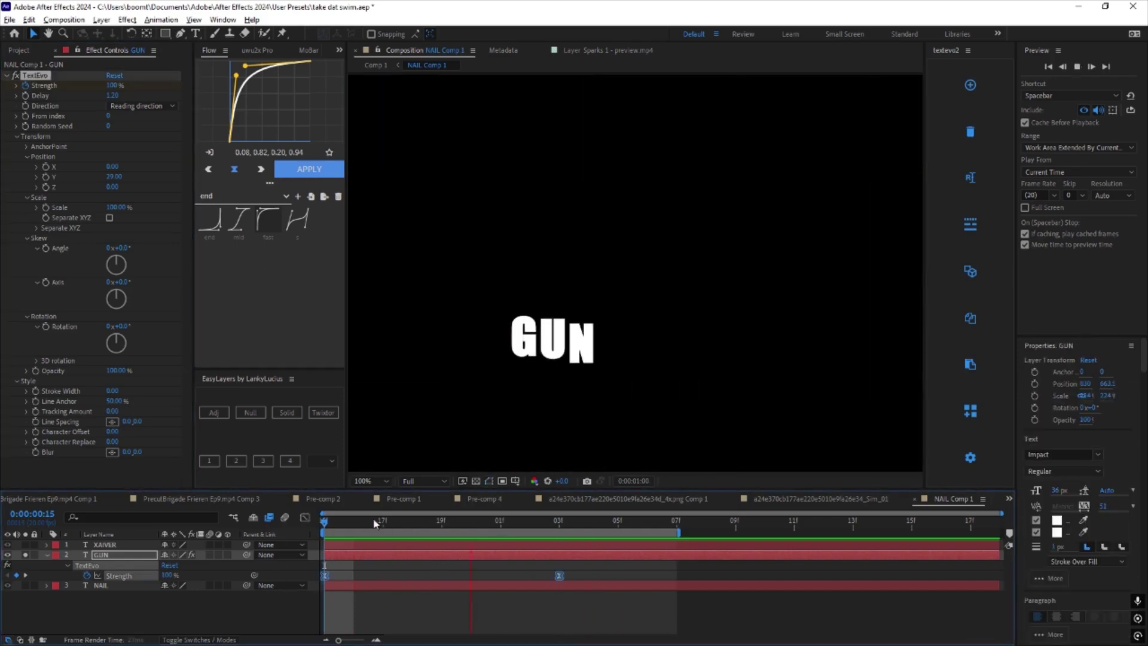
Turn off solo on the GUN layer and preview all three text layers from the start.
drag(361, 522, 256, 543)
click(25, 555)
key(space)
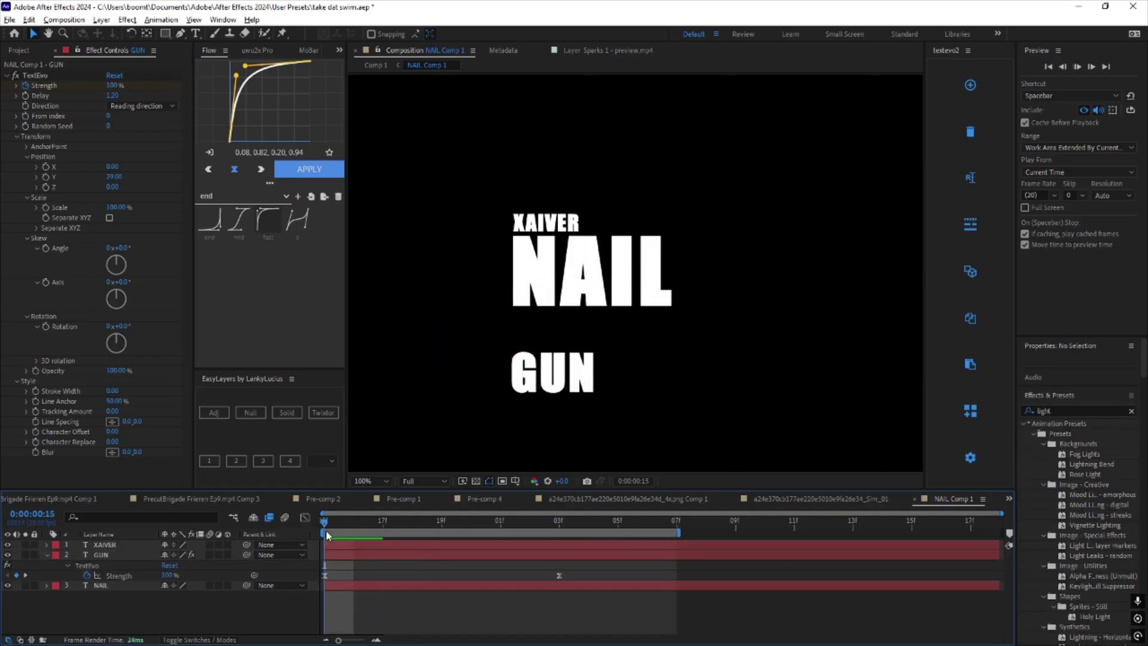
key(space)
Solo the NAIL layer, apply TextEvo to it and move its second Strength keyframe to 0:00:01:04.
click(25, 585)
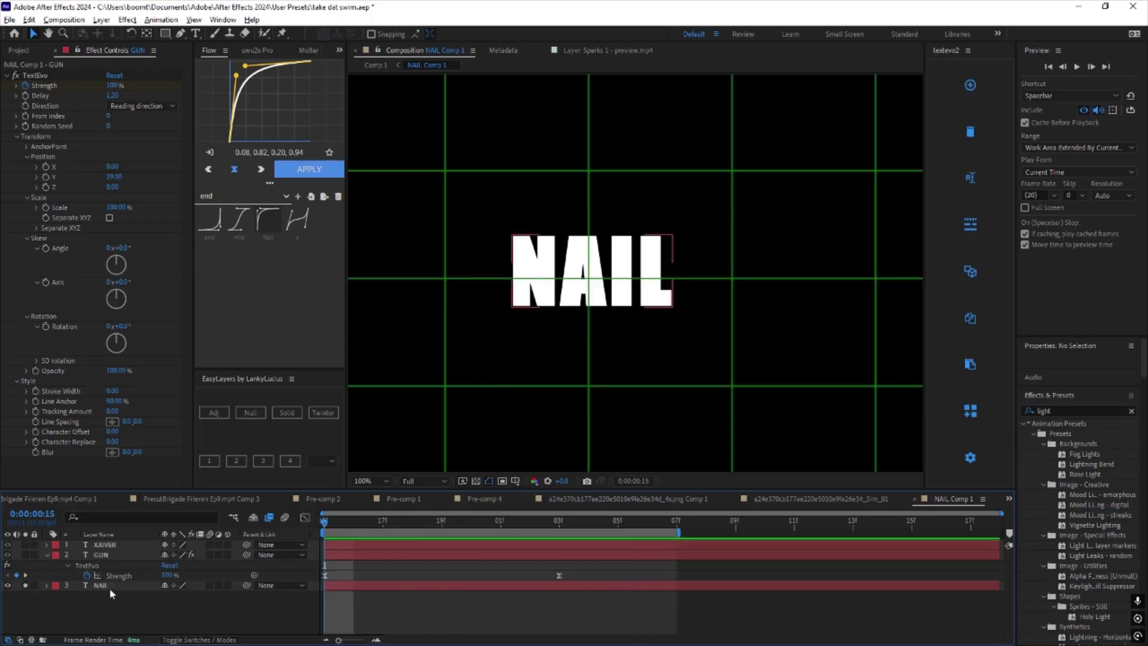
click(120, 586)
click(972, 87)
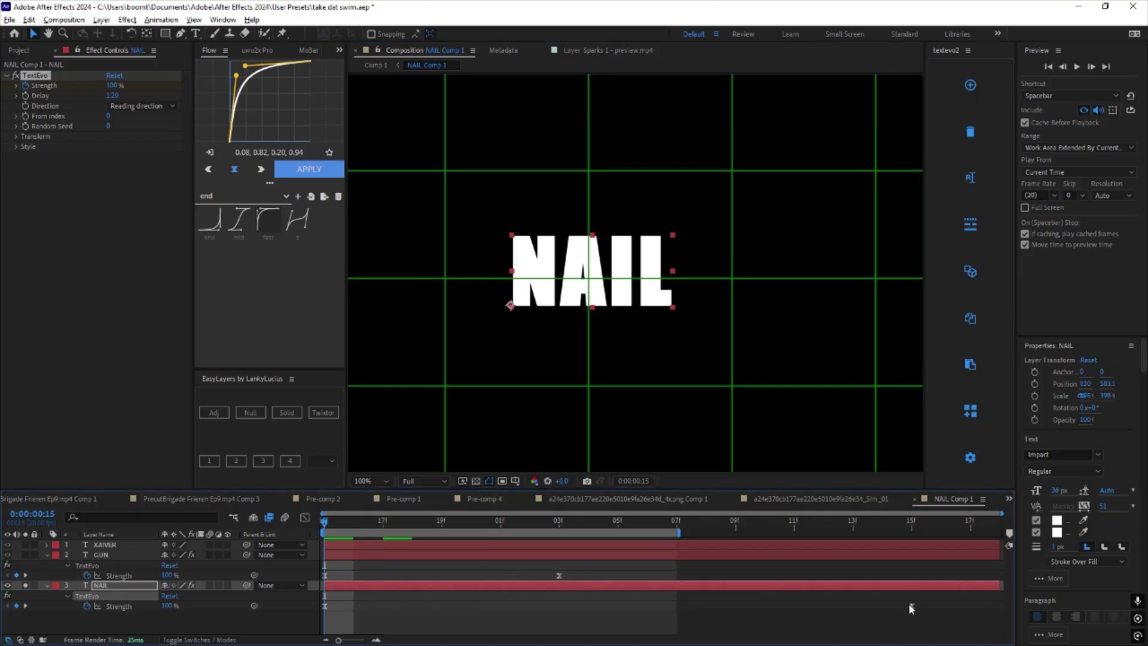
drag(910, 606, 589, 606)
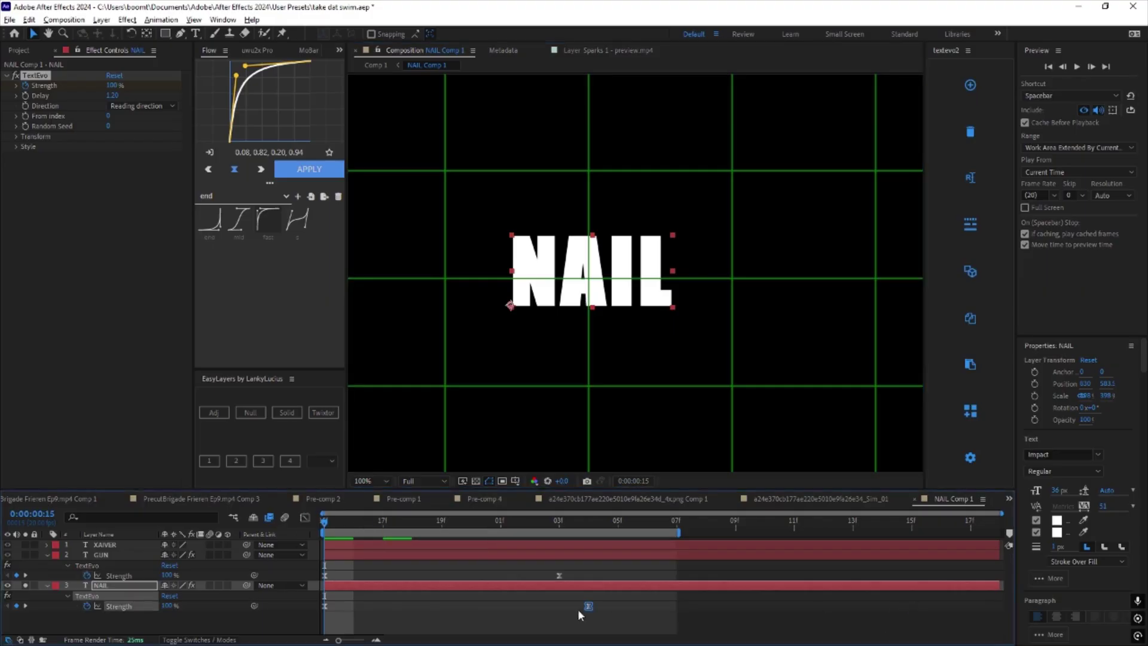
click(618, 612)
Set the NAIL layer's TextEvo Position X to 34 and Tracking Amount to 11, and preview the animation.
click(22, 137)
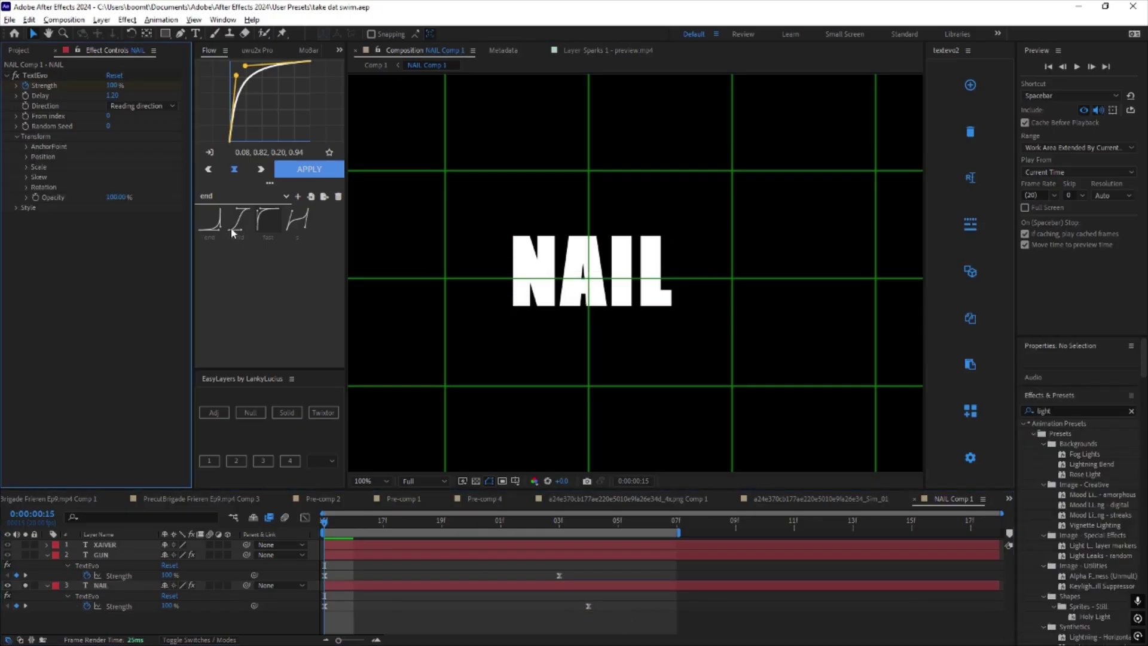
click(42, 158)
drag(116, 169, 128, 178)
click(22, 239)
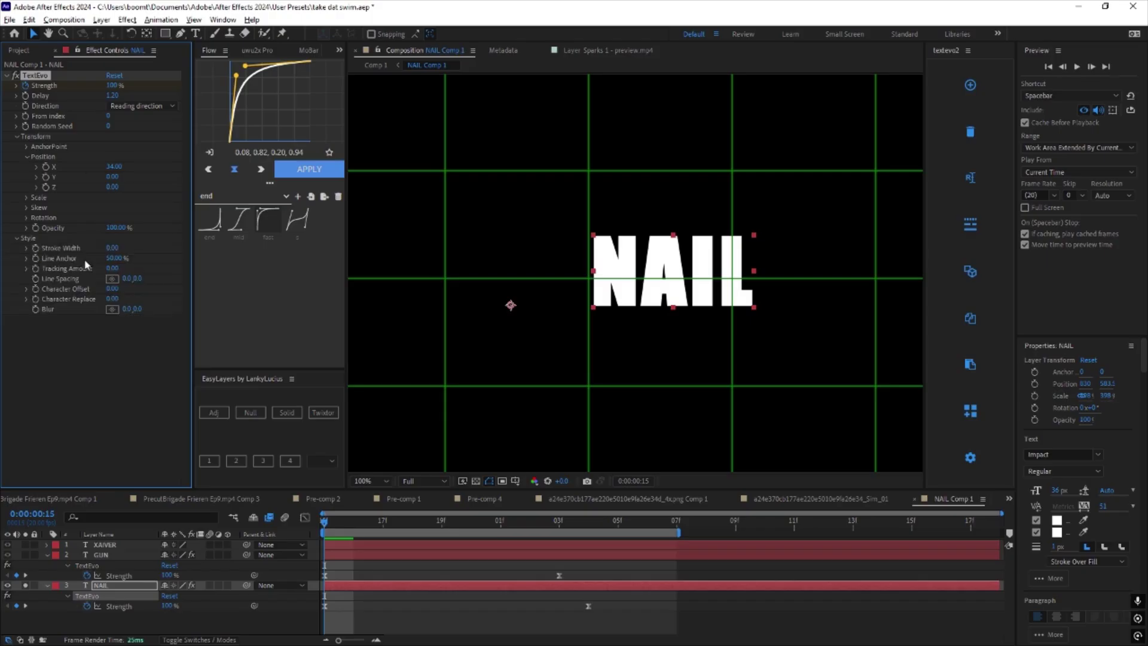
drag(112, 271, 123, 270)
key(space)
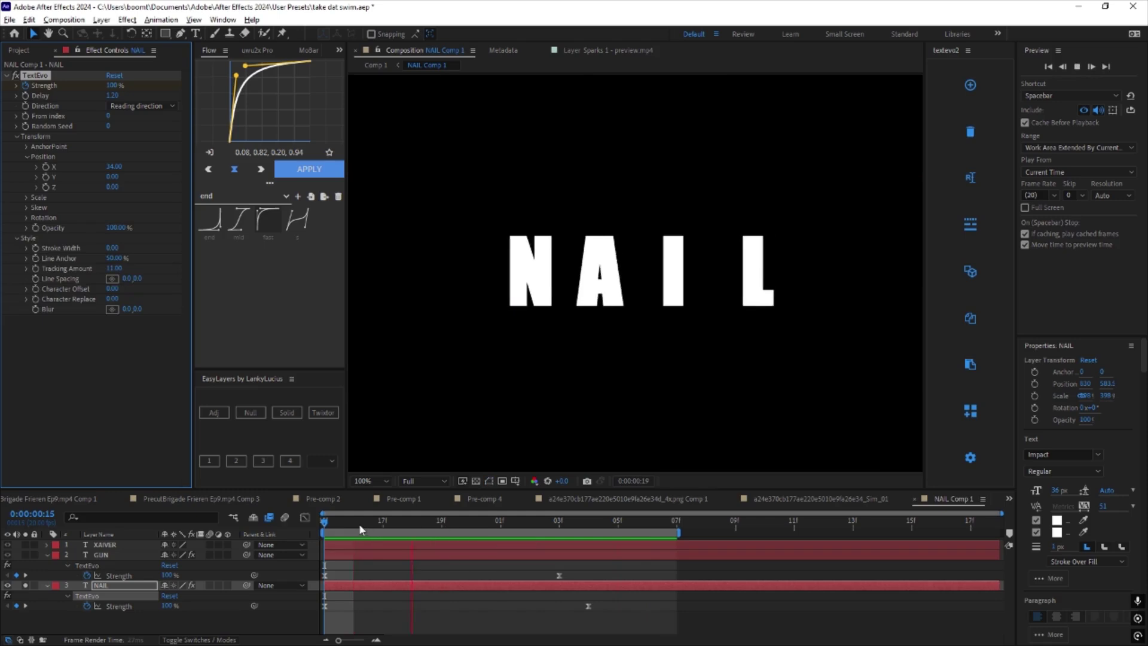
key(space)
key(ctrl+s)
Apply the mid Flow easing preset 0.61, 0.01, 0.40, 1.00 to both NAIL Strength keyframes and preview the motion.
drag(654, 602, 295, 620)
key(space)
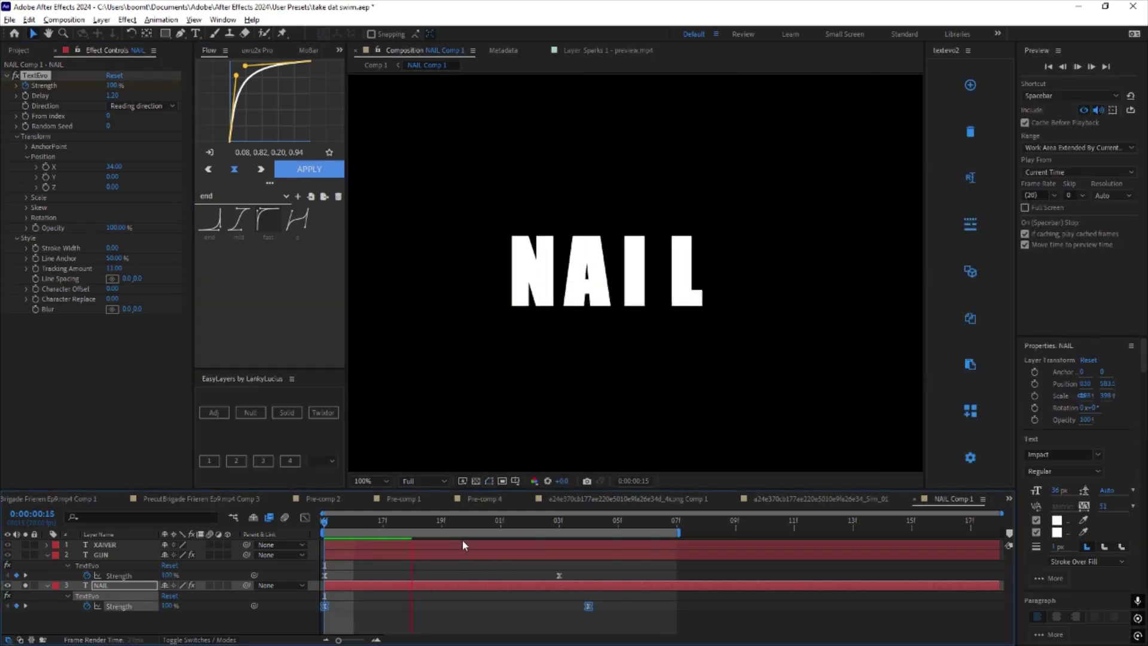
key(space)
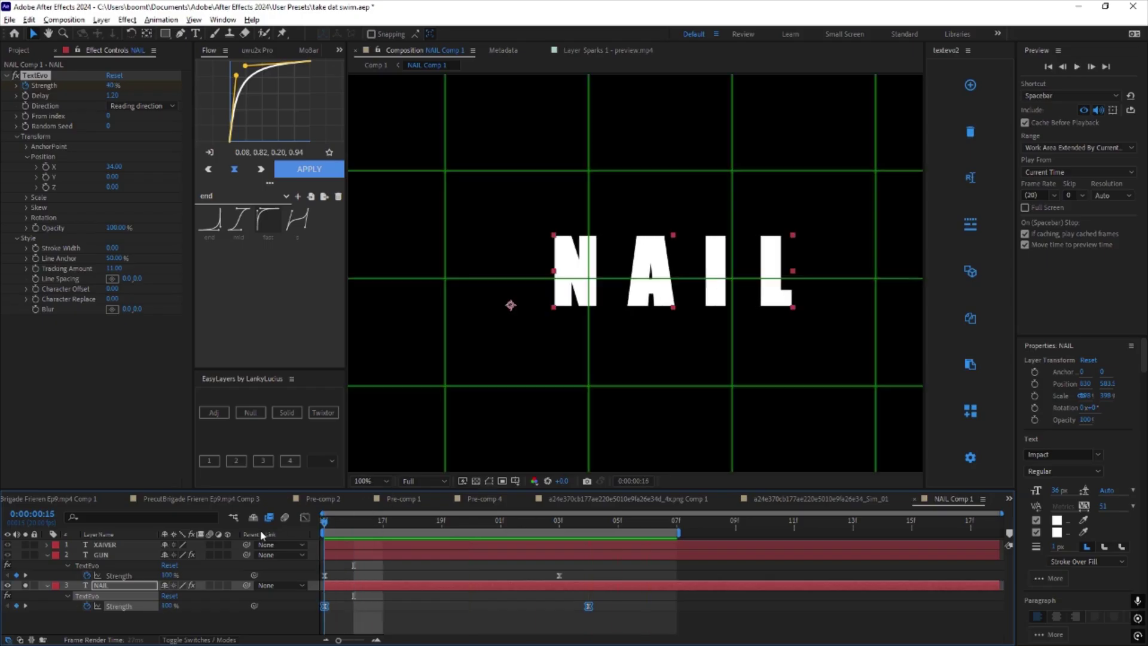
click(239, 220)
click(309, 170)
key(space)
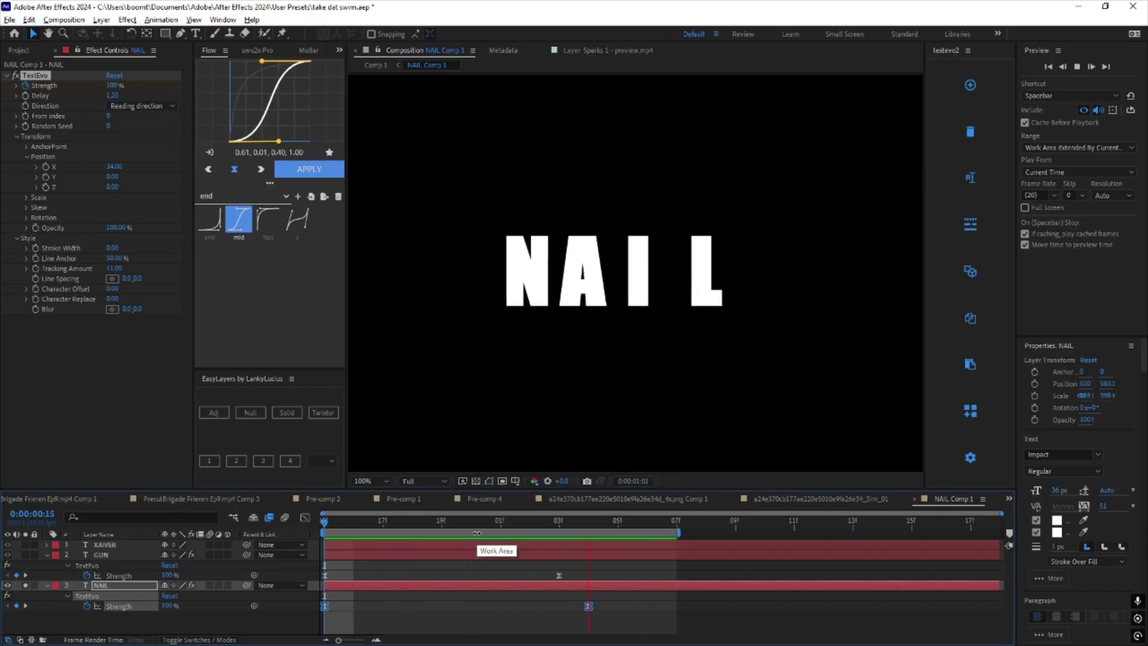
Extend the work area's end to 0:00:01:15 and preview the NAIL animation.
click(872, 527)
key(space)
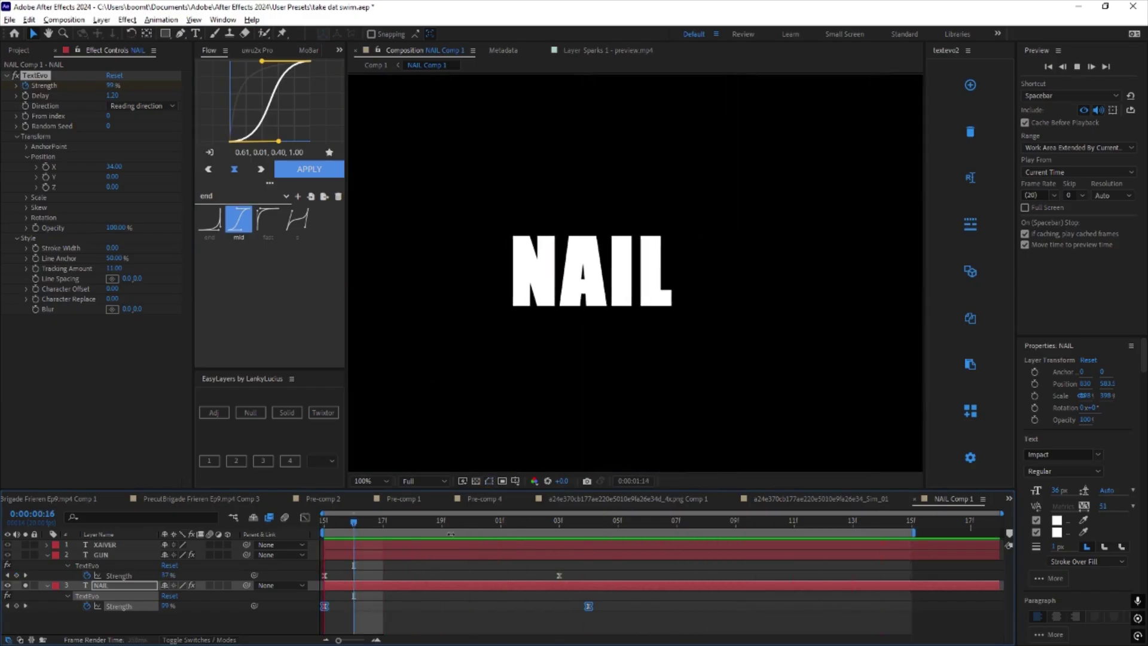
key(space)
Reselect the mid easing preset in Flow, solo the GUN layer as well and preview NAIL and GUN together.
click(272, 236)
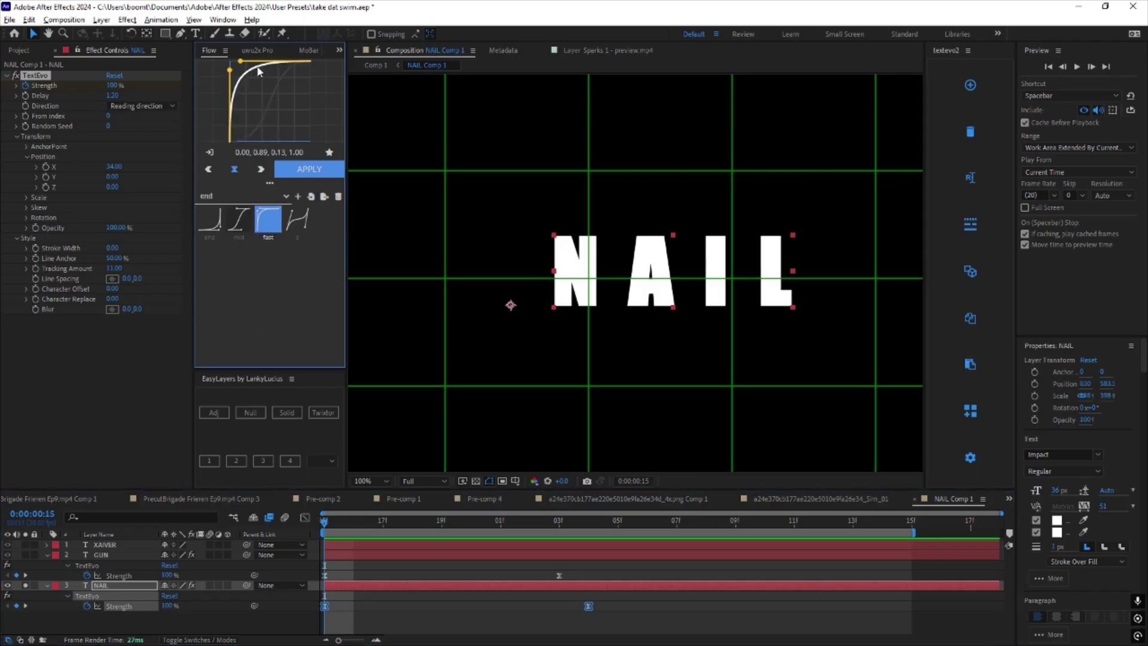
click(239, 219)
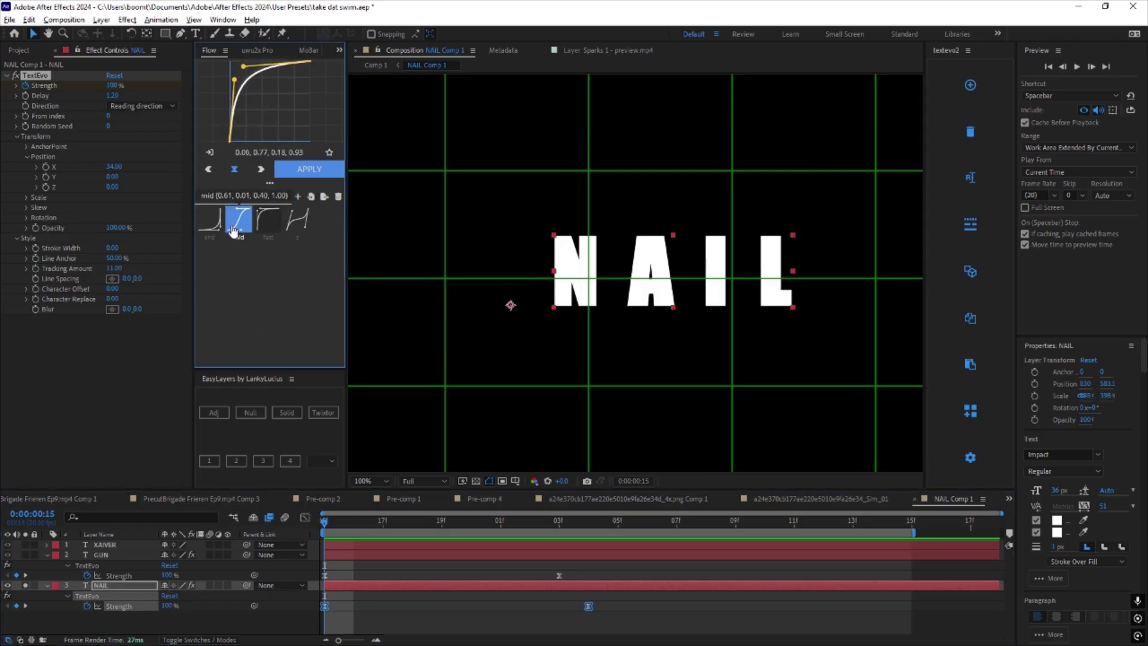
click(25, 555)
key(space)
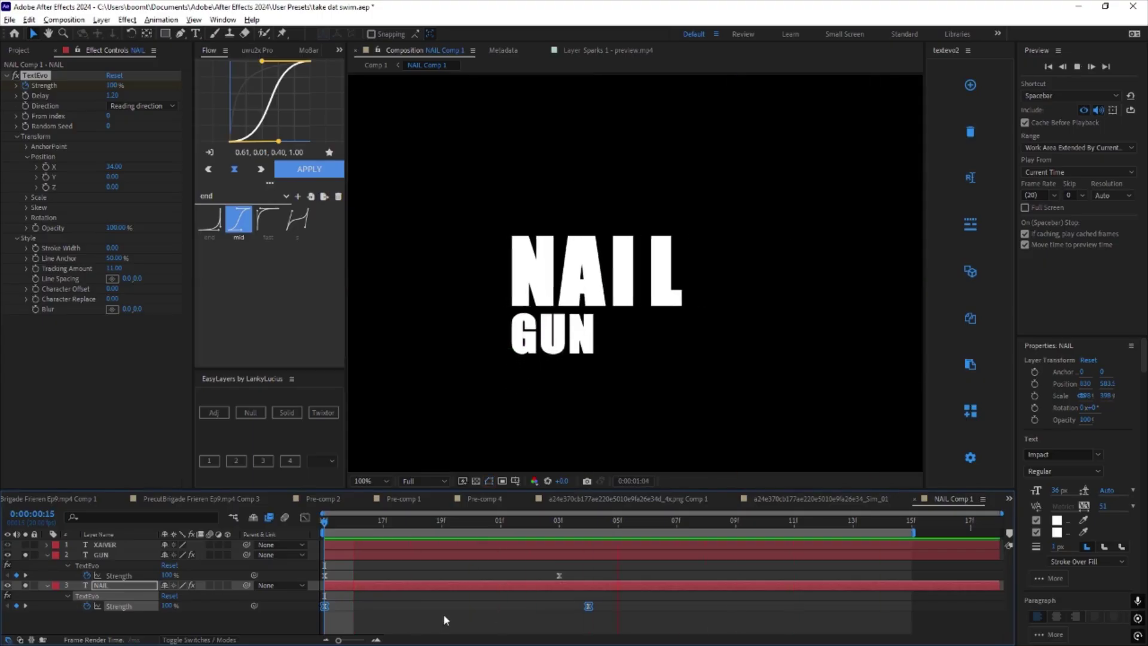
key(space)
Solo the top text layer alongside GUN and NAIL, and save the project.
click(104, 545)
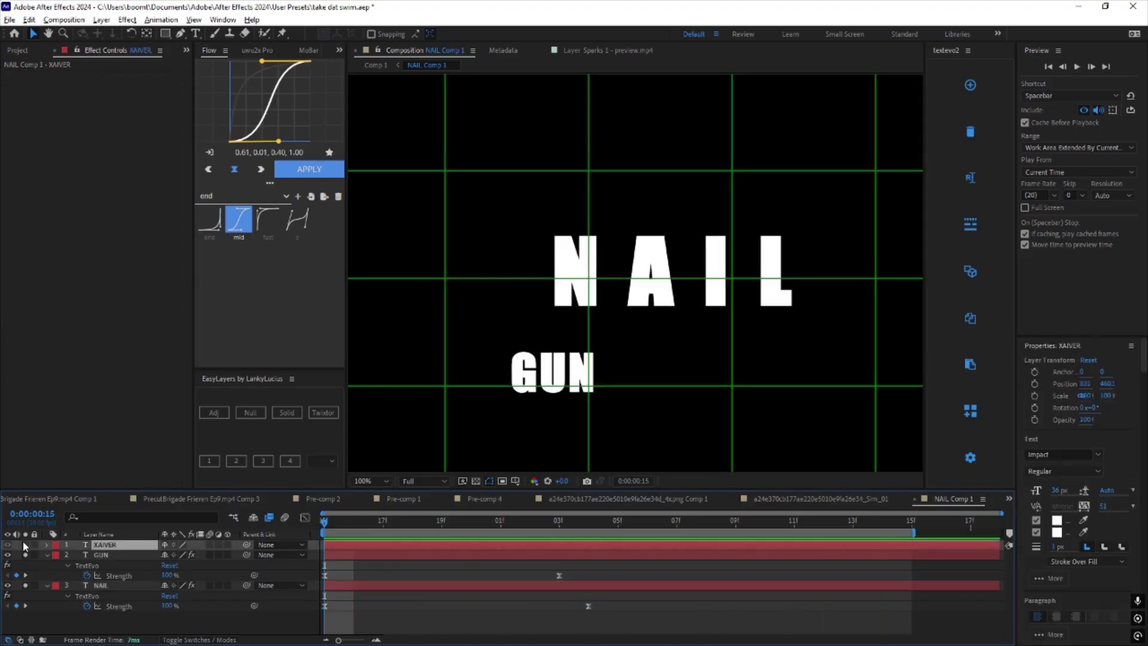
click(25, 544)
key(ctrl+s)
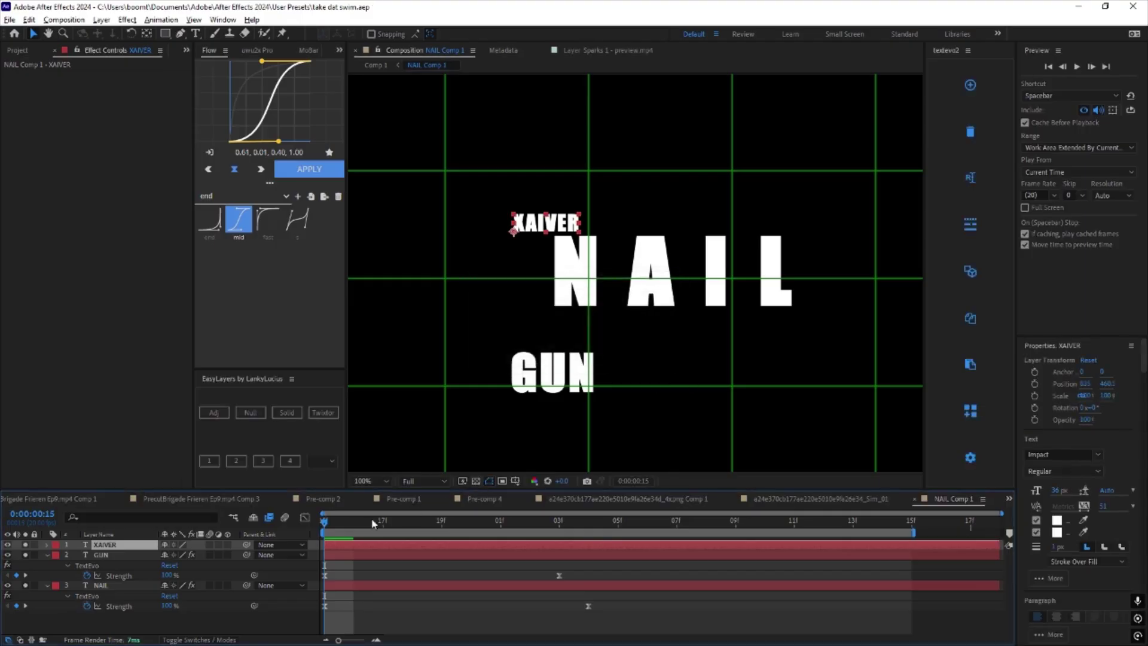
Place three Scale keyframes on the top text layer at 0:00:00:15, 0:00:00:18 and 0:00:01:03.
key(s)
click(77, 555)
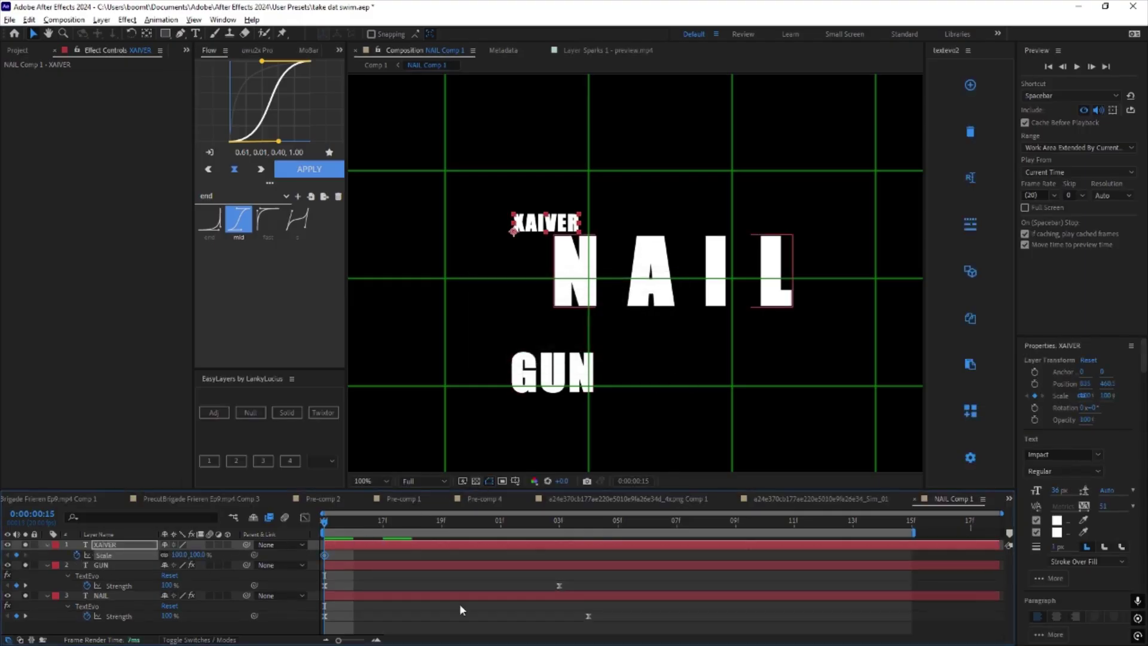
key(Page_Down)
key(space)
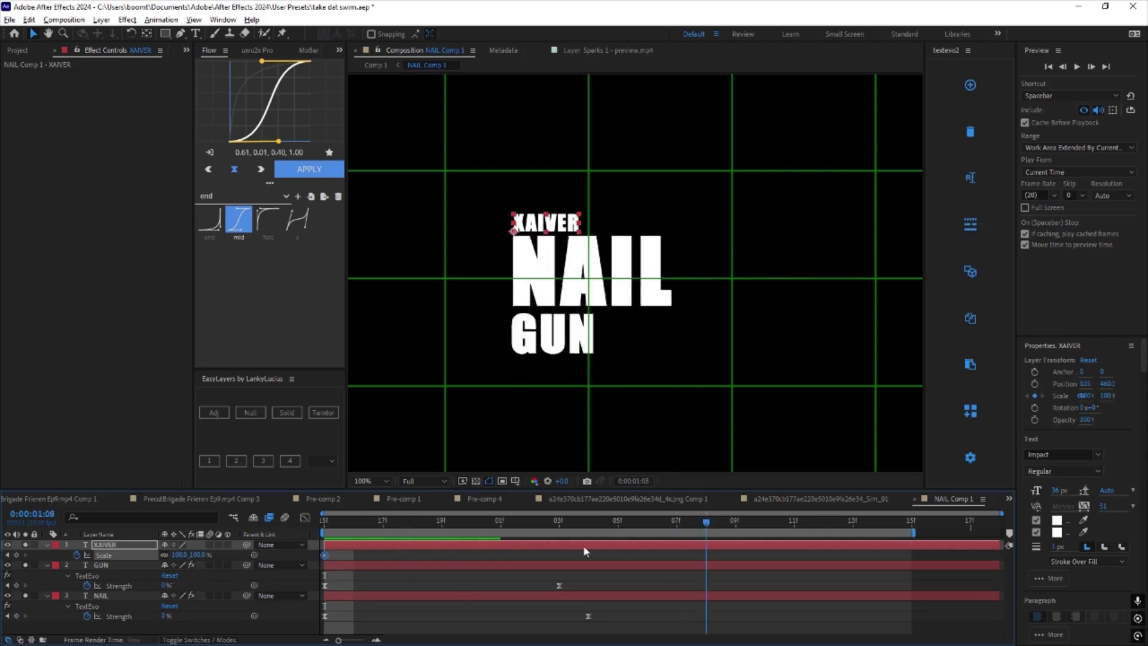
drag(325, 555, 412, 555)
key(ctrl+s)
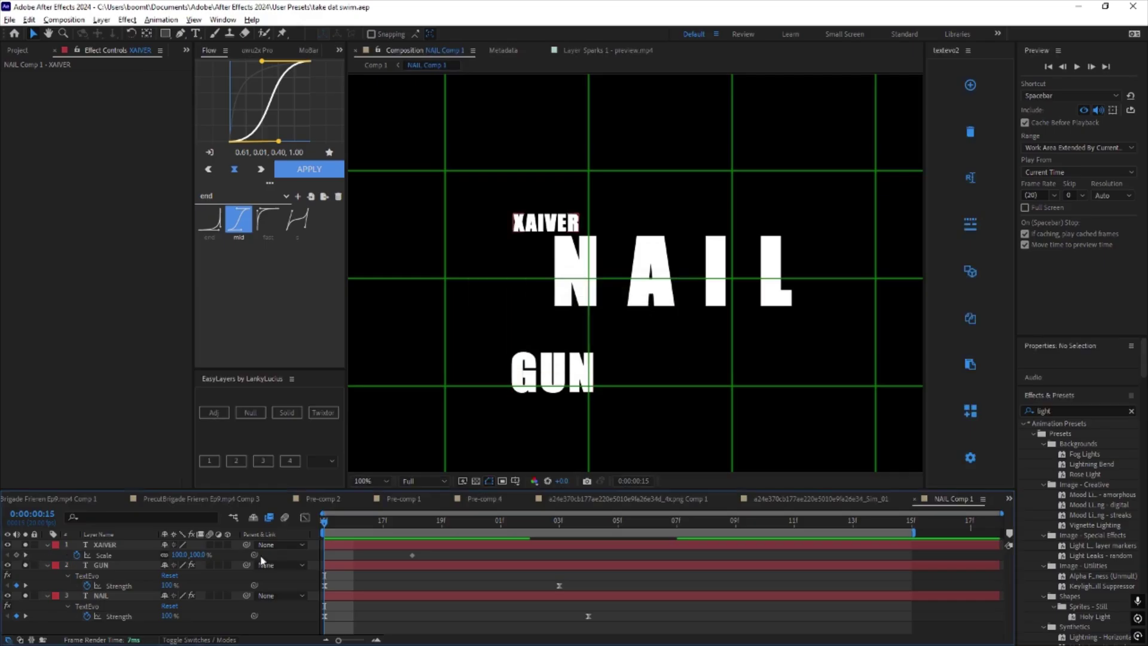
click(17, 556)
drag(479, 526, 557, 530)
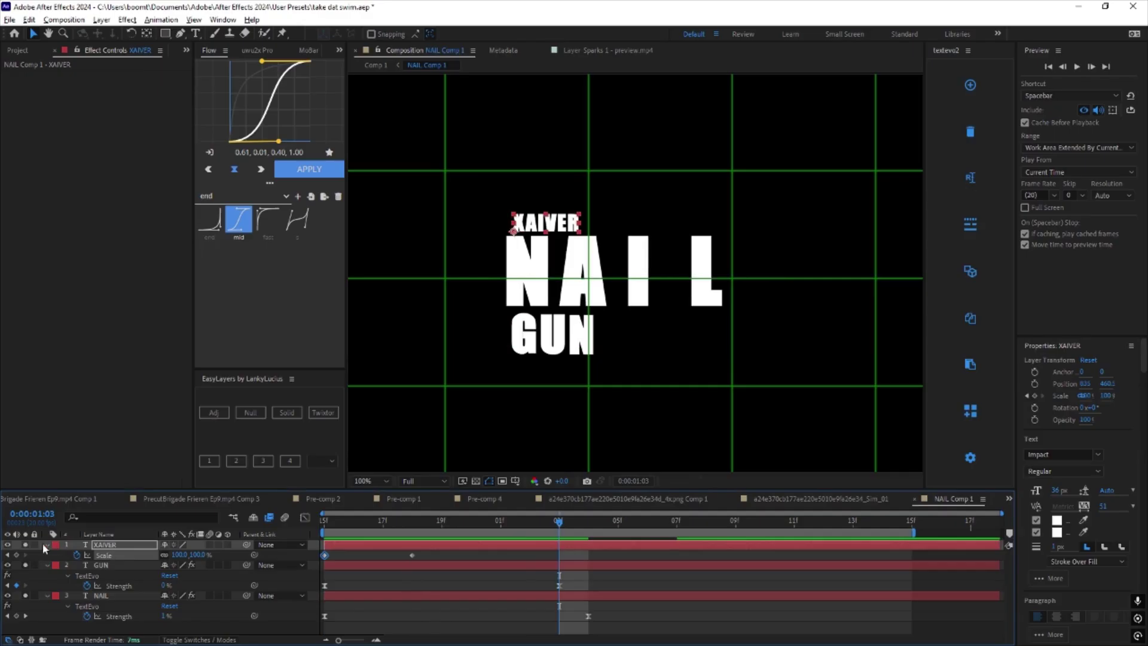
Center the top text layer's anchor point and set its Scale to 120% at 0:00:00:18.
click(402, 523)
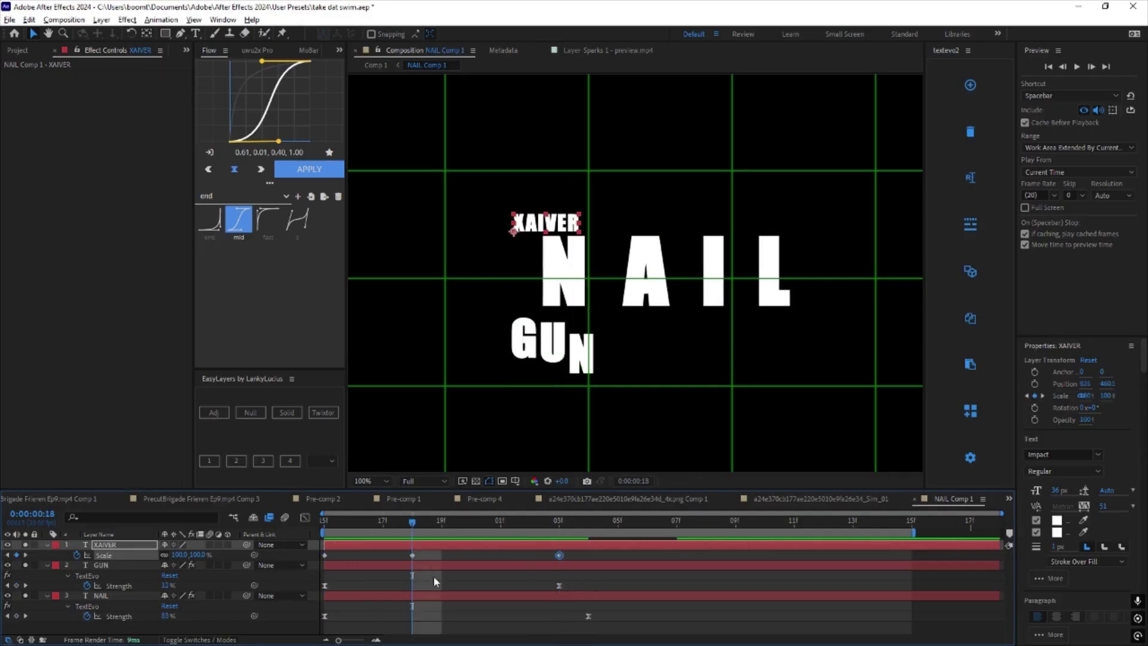
click(425, 552)
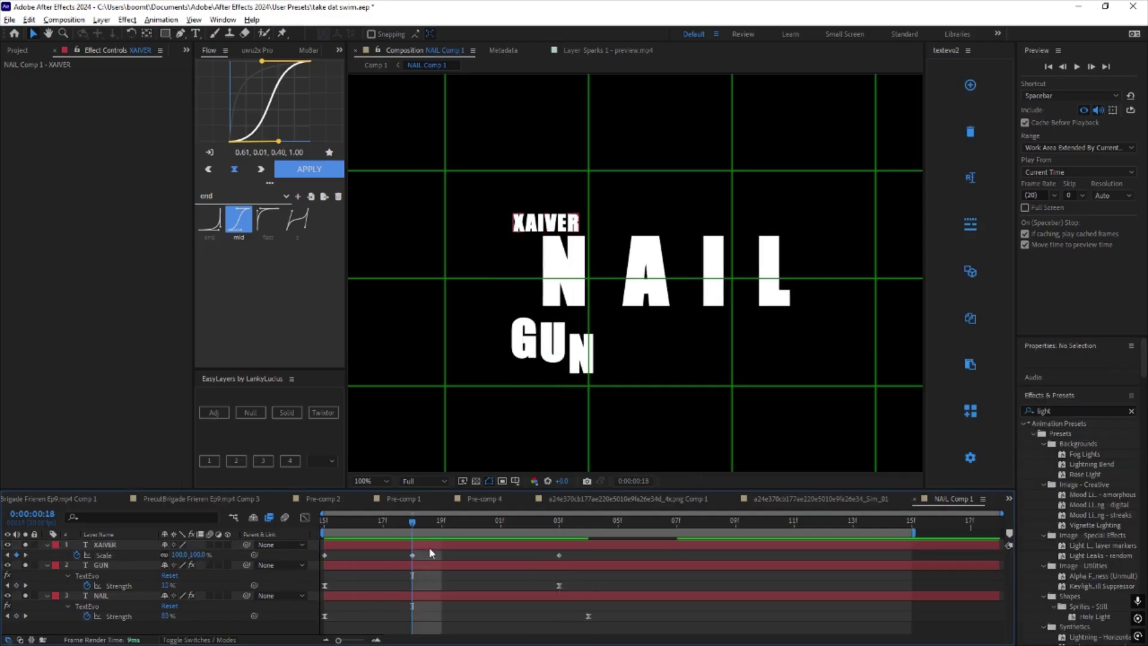
click(429, 547)
double_click(147, 33)
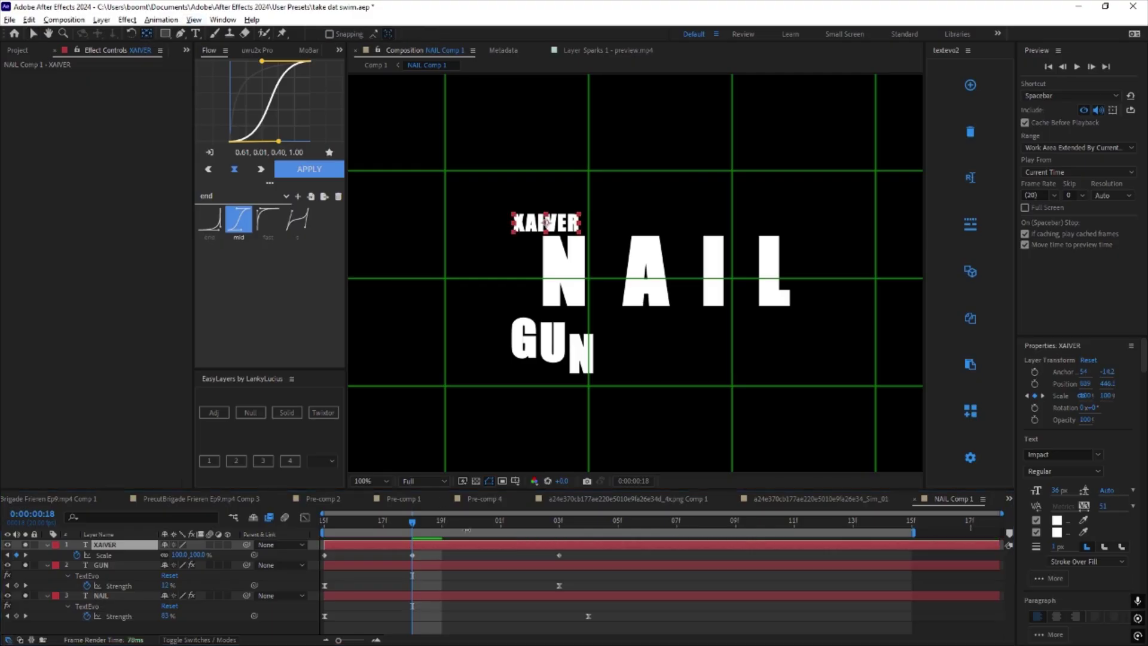
click(199, 555)
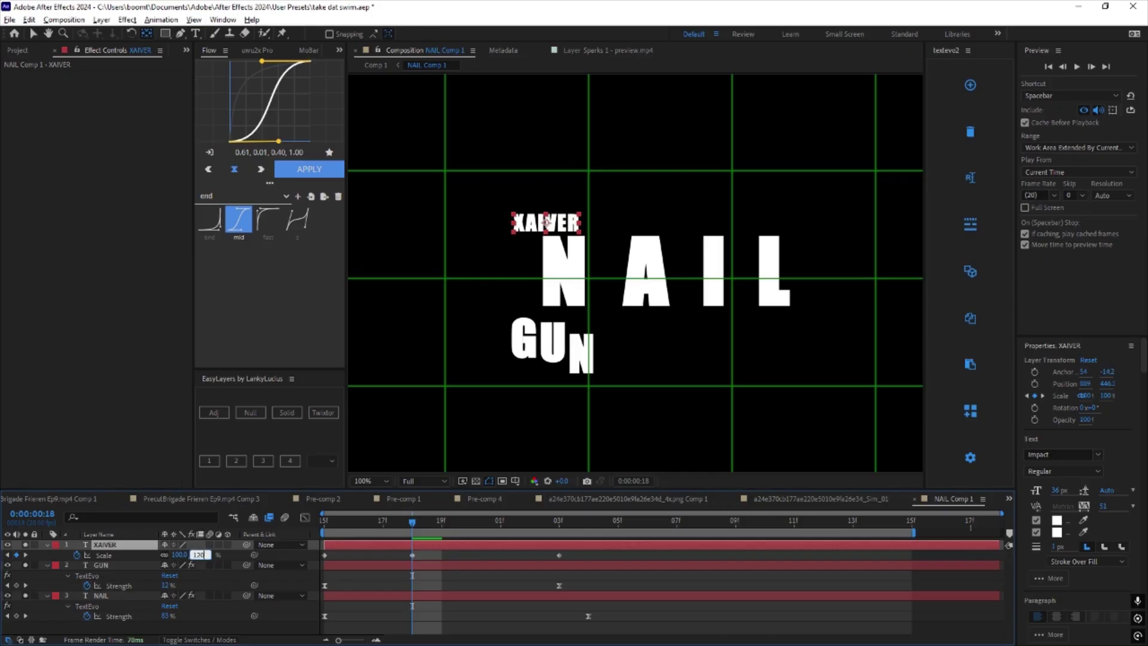
key(Return)
Set the top text layer's Scale to 0% at 0:00:00:15.
click(331, 523)
click(202, 555)
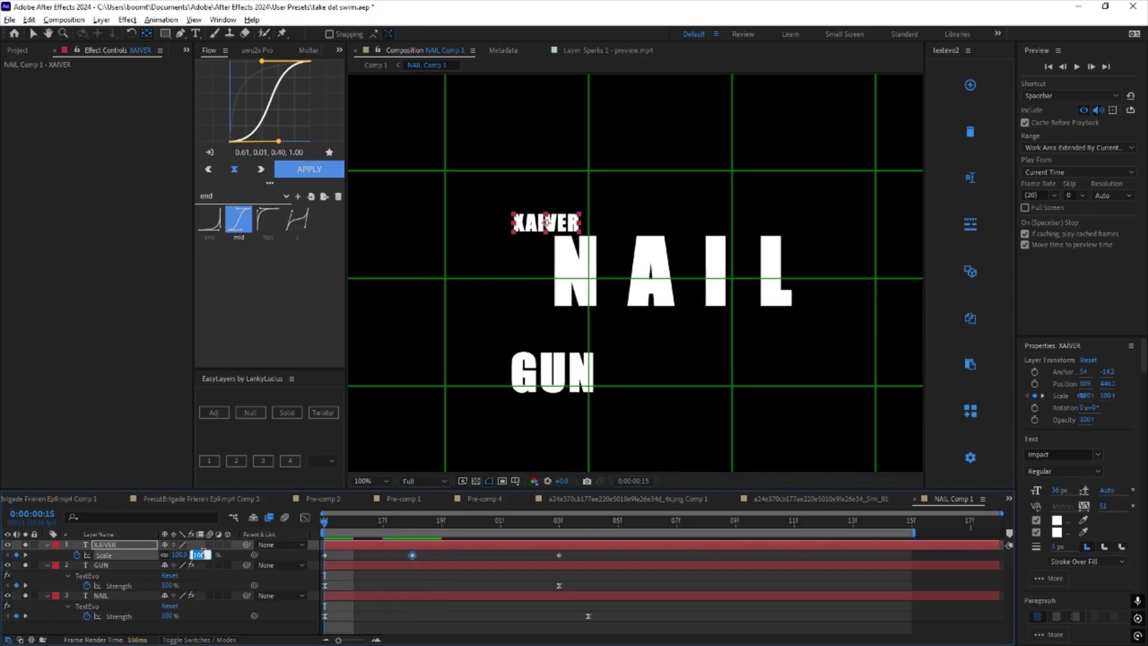
text(0)
key(Return)
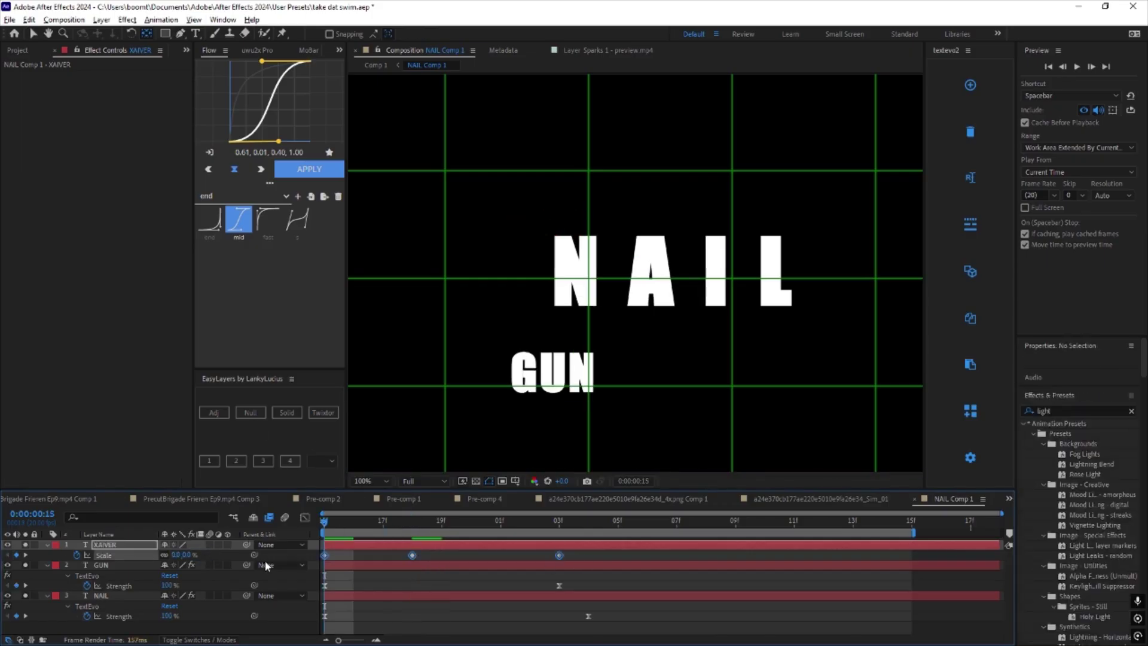
Apply Easy Ease to the top text layer's three Scale keyframes and reshape the curve for a slow start and steep rise to the peak.
key(F9)
click(305, 519)
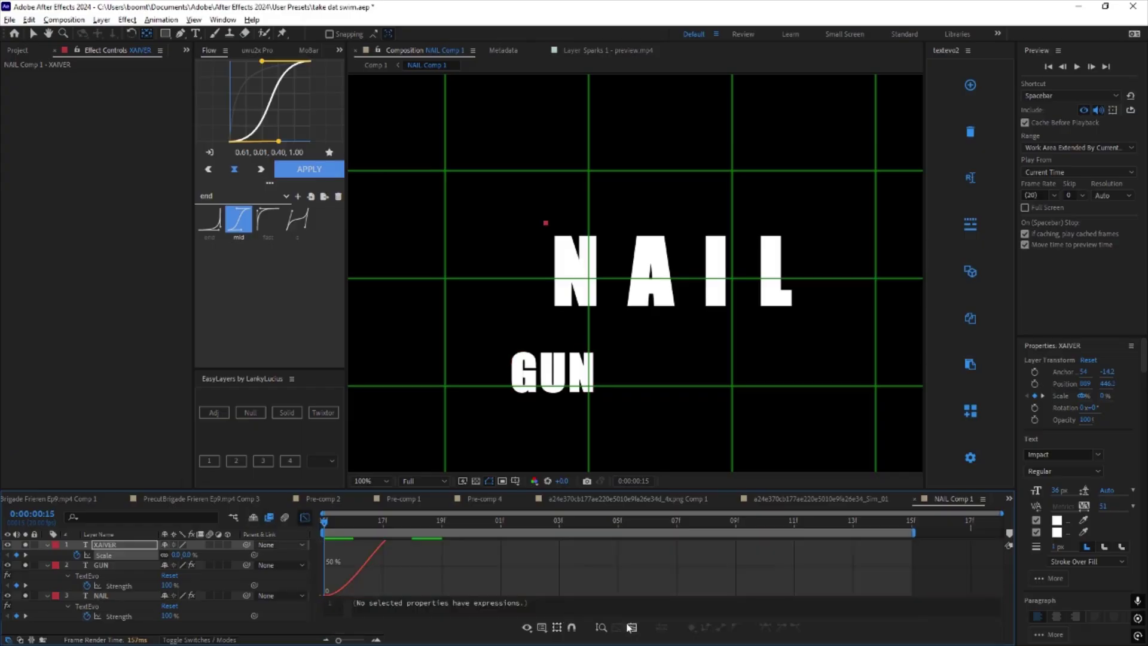
click(324, 593)
scroll(392, 559, up, 1)
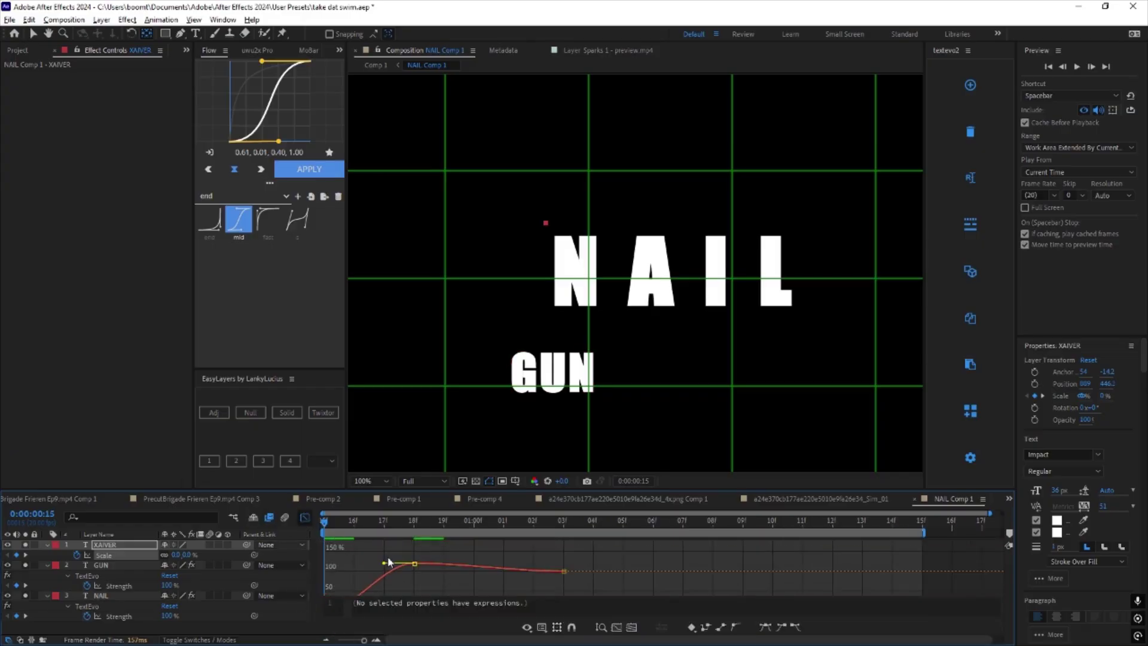
drag(402, 592, 406, 593)
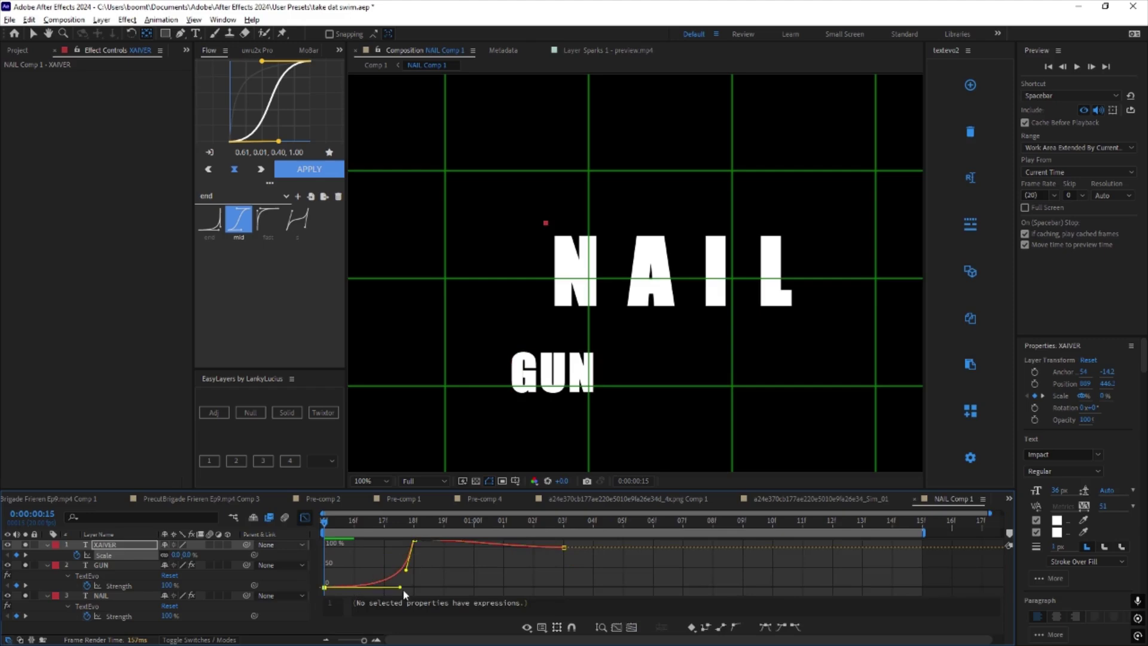
scroll(420, 591, up, 1)
click(414, 563)
drag(464, 563, 403, 570)
drag(513, 571, 423, 597)
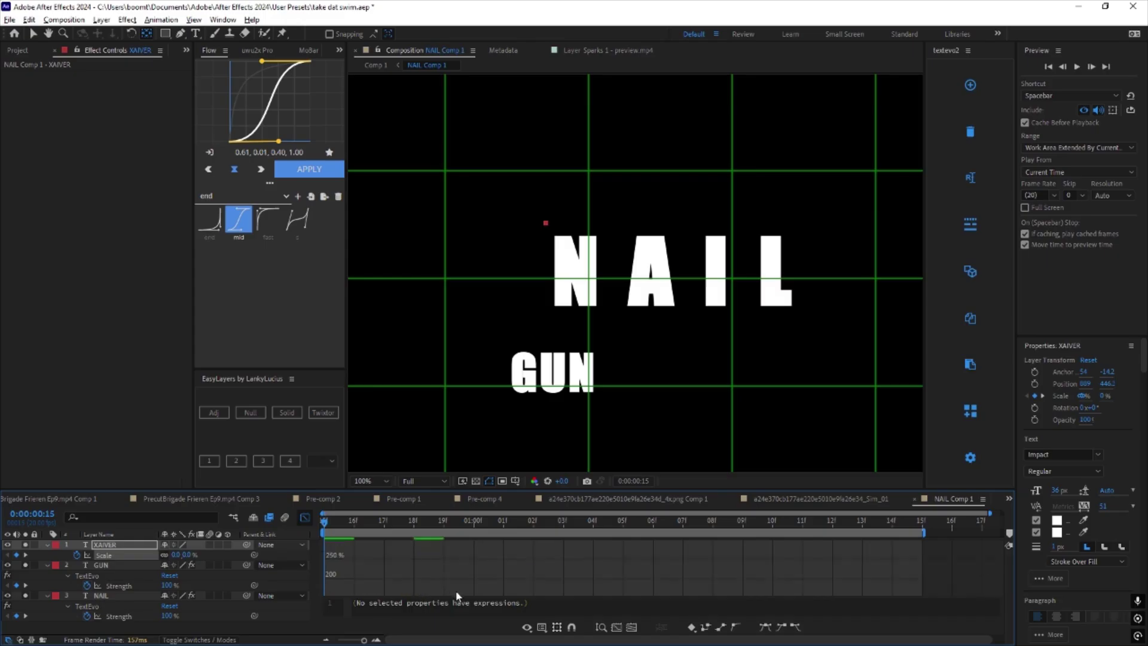
Pre-compose the three text layers with all attributes moved, and draw a tight rectangular mask around the text block.
key(ctrl+shift+c)
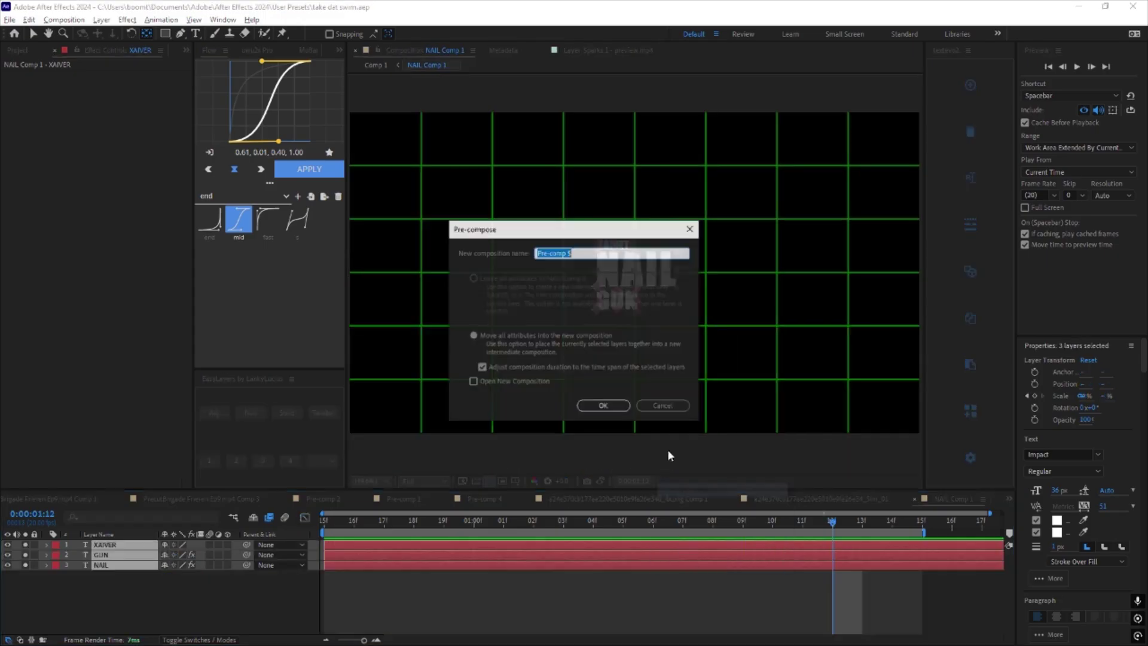
click(604, 405)
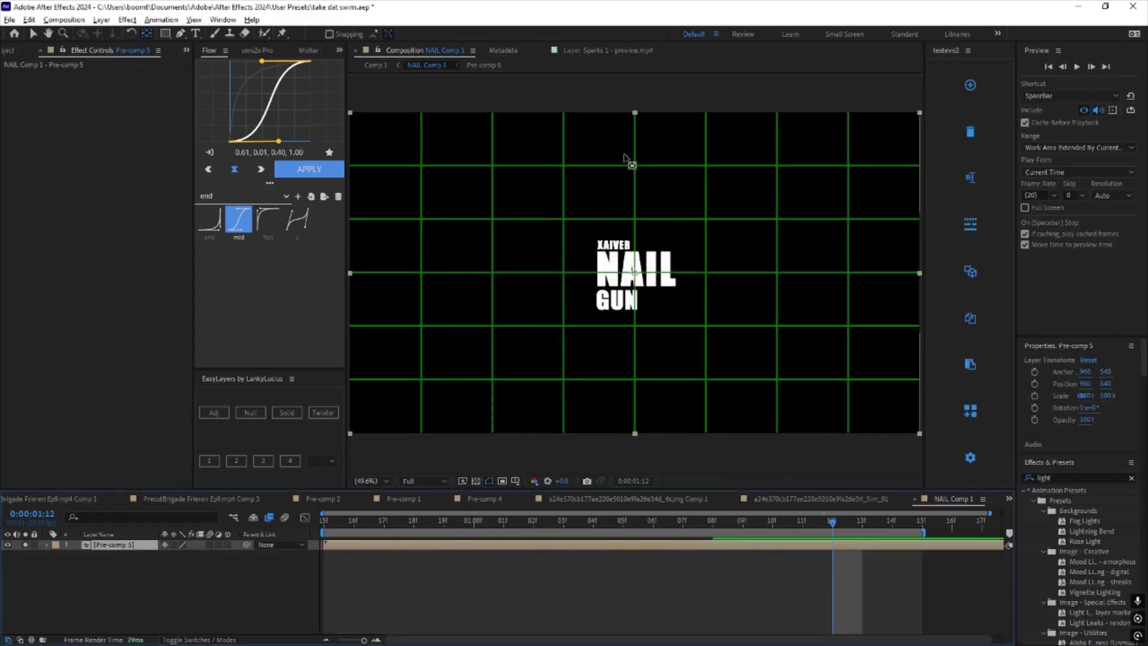
key(q)
scroll(674, 271, up, 1)
mouse_move(674, 271)
mouse_down()
mouse_move(640, 254)
mouse_move(666, 258)
mouse_up()
drag(505, 190, 670, 336)
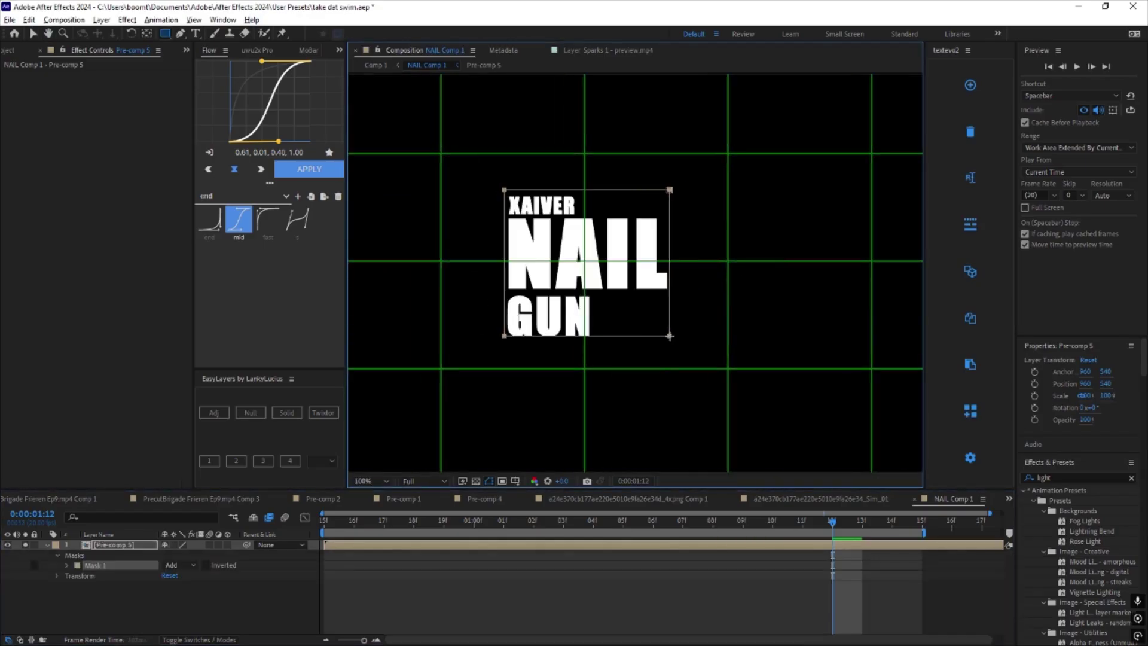
Preview the masked pre-comp from 0:00:00:15.
key(Home)
click(326, 526)
key(space)
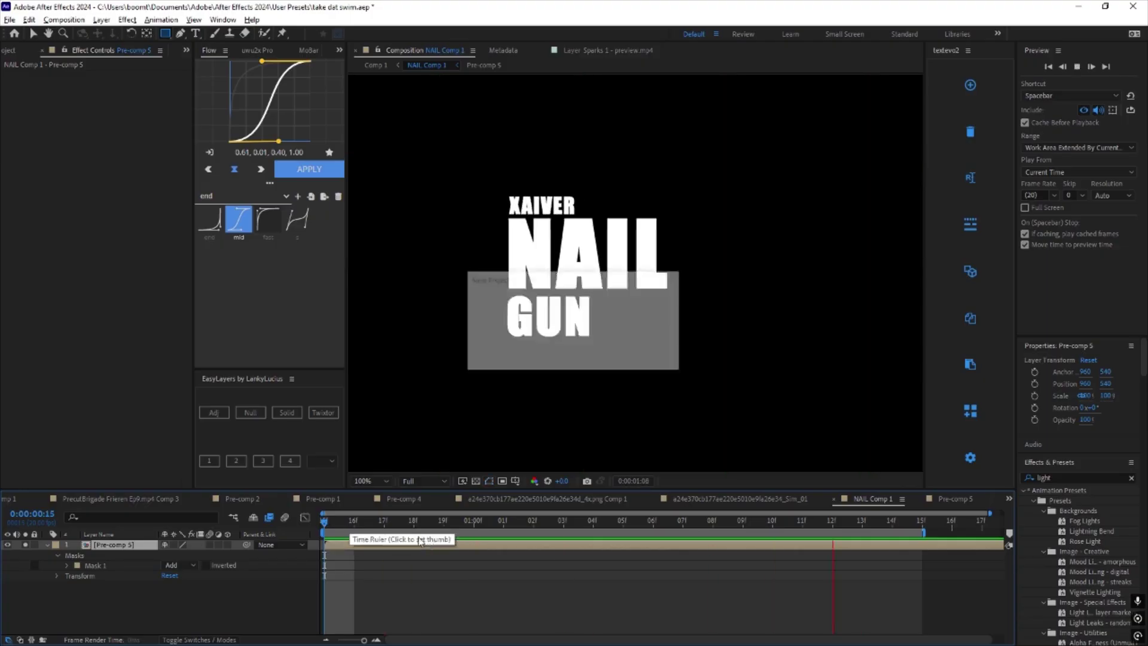
key(space)
Add an adjustment layer above the pre-comp and apply Posterize Time to it with a frame rate of 13.
key(v)
click(214, 413)
key(ctrl+space)
text(post)
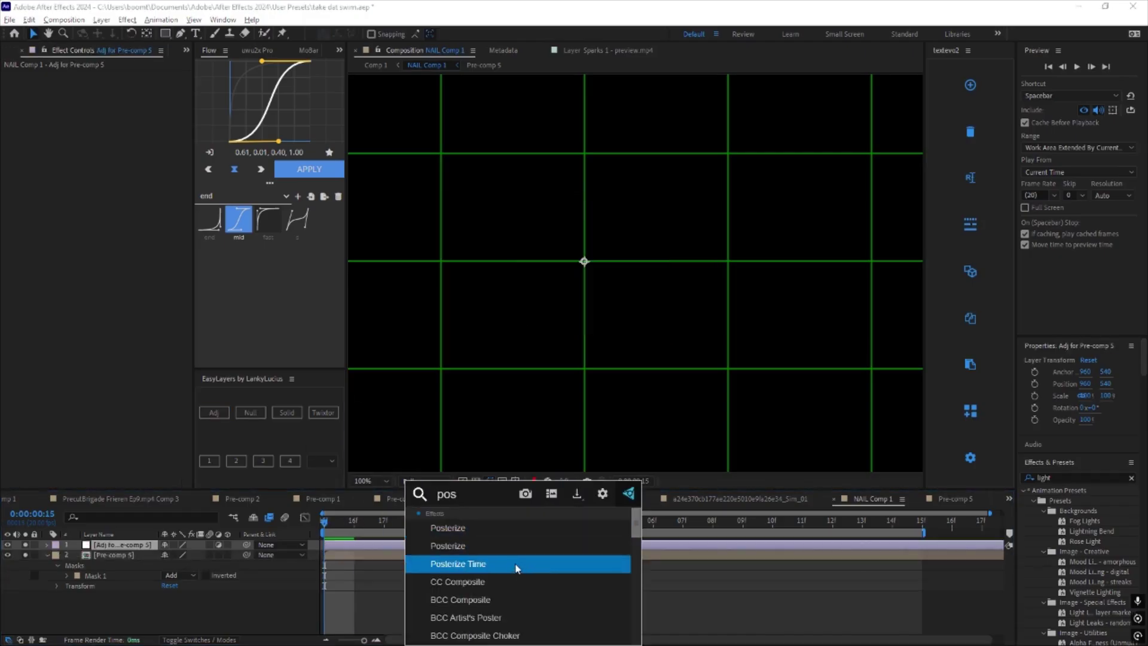
click(515, 569)
text(13)
key(Return)
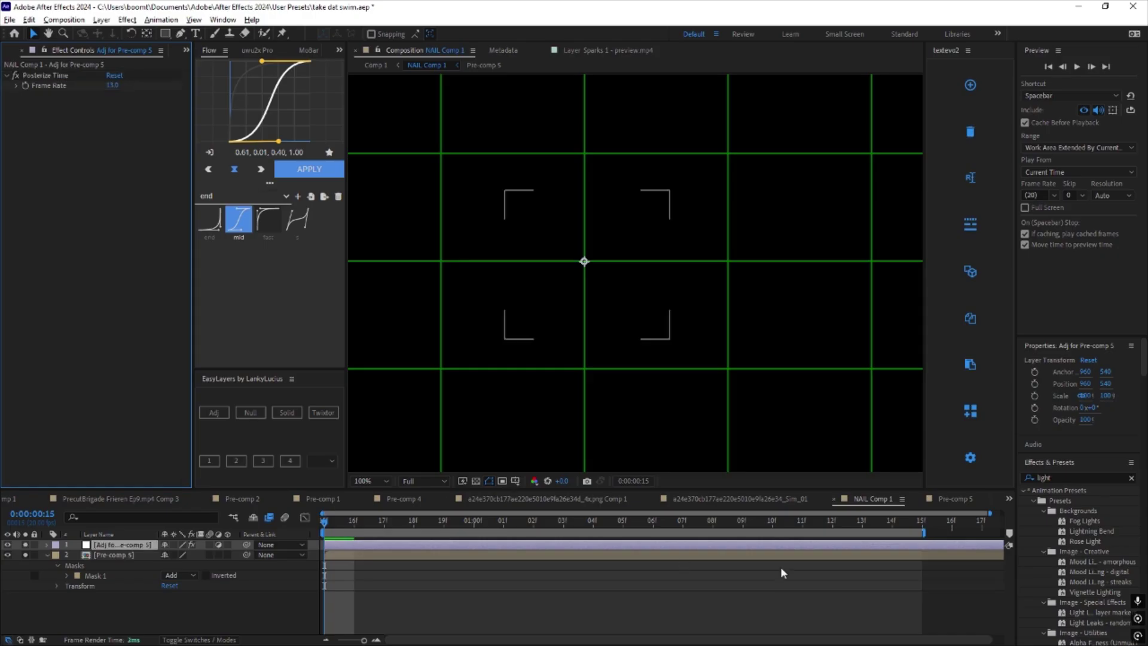
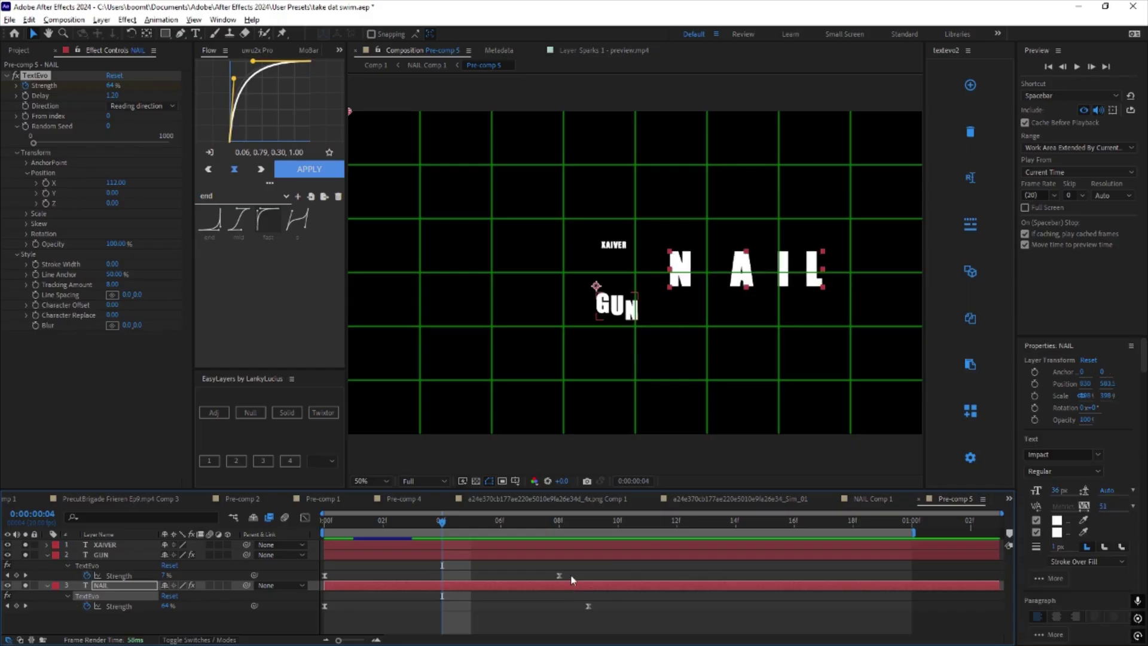
Paste the red badge image layer between the GUN and NAIL layers in Pre-comp 5, and preview its Position animation.
key(ctrl+v)
key(period)
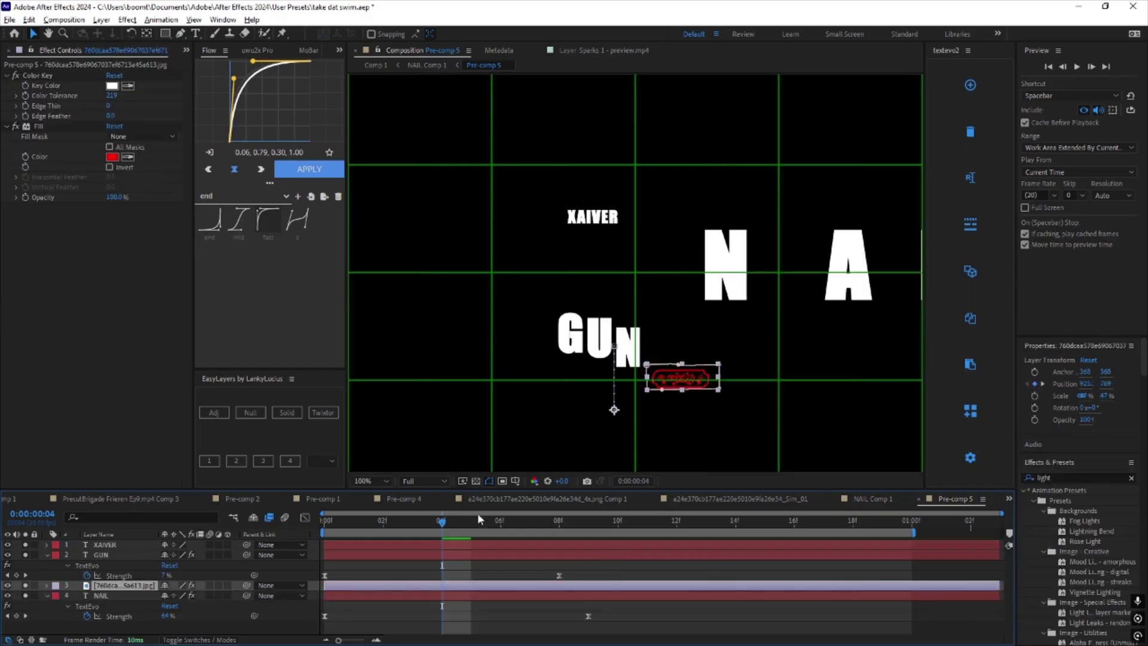
key(space)
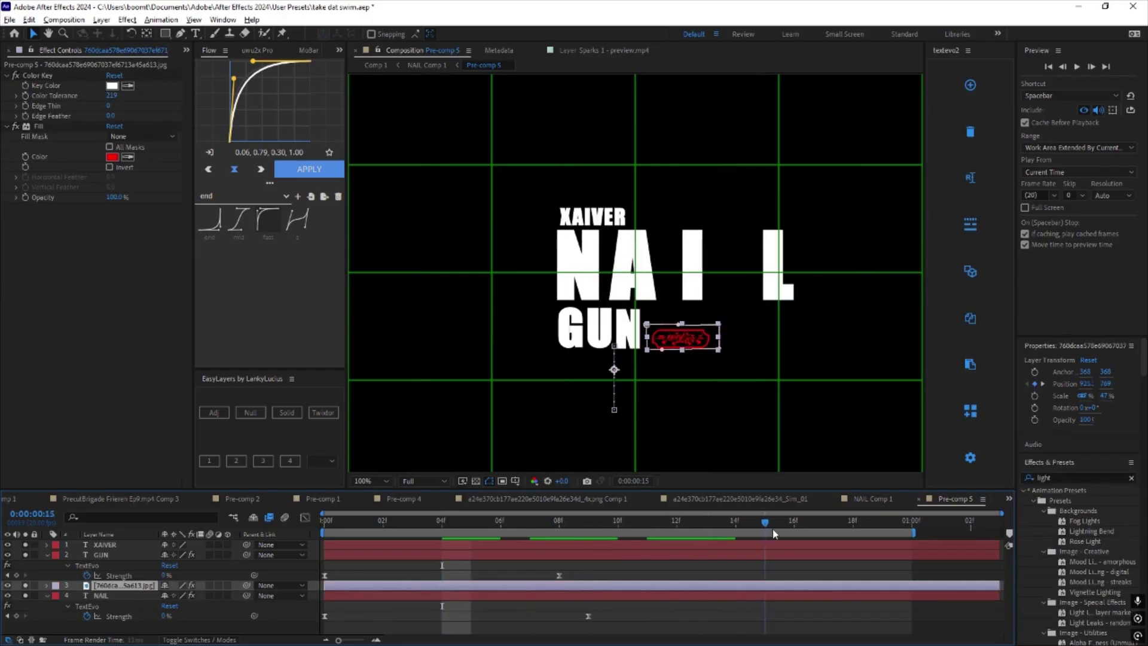
key(p)
drag(412, 522, 443, 528)
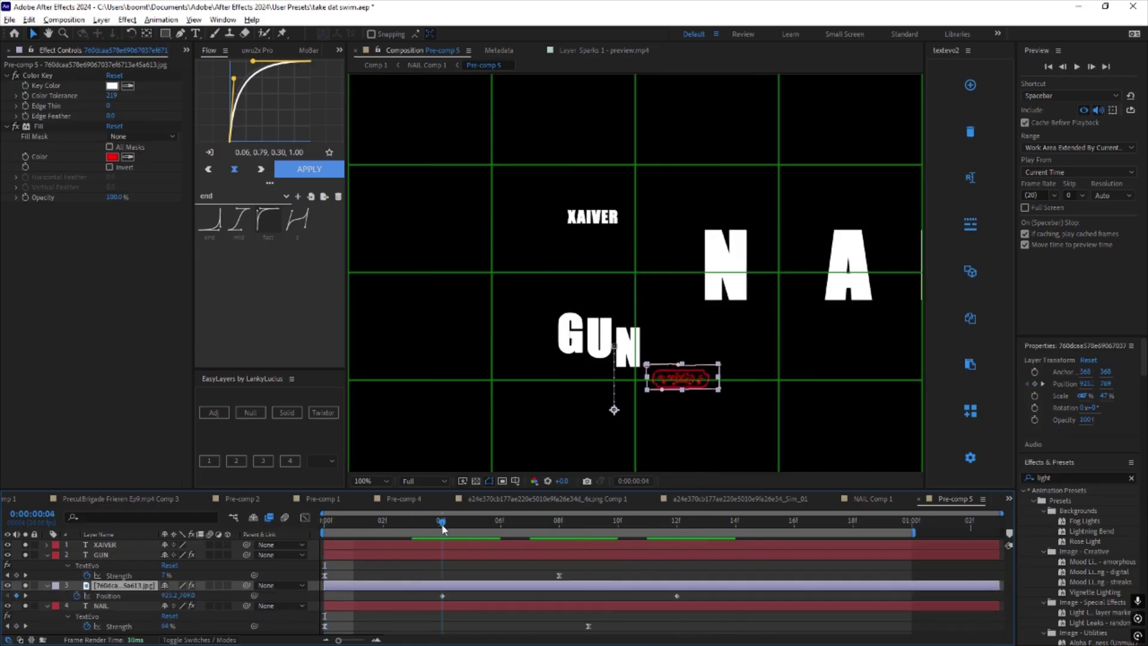
Add a 100% Opacity keyframe to the badge layer and move it to 0:00:00:07.
key(shift+t)
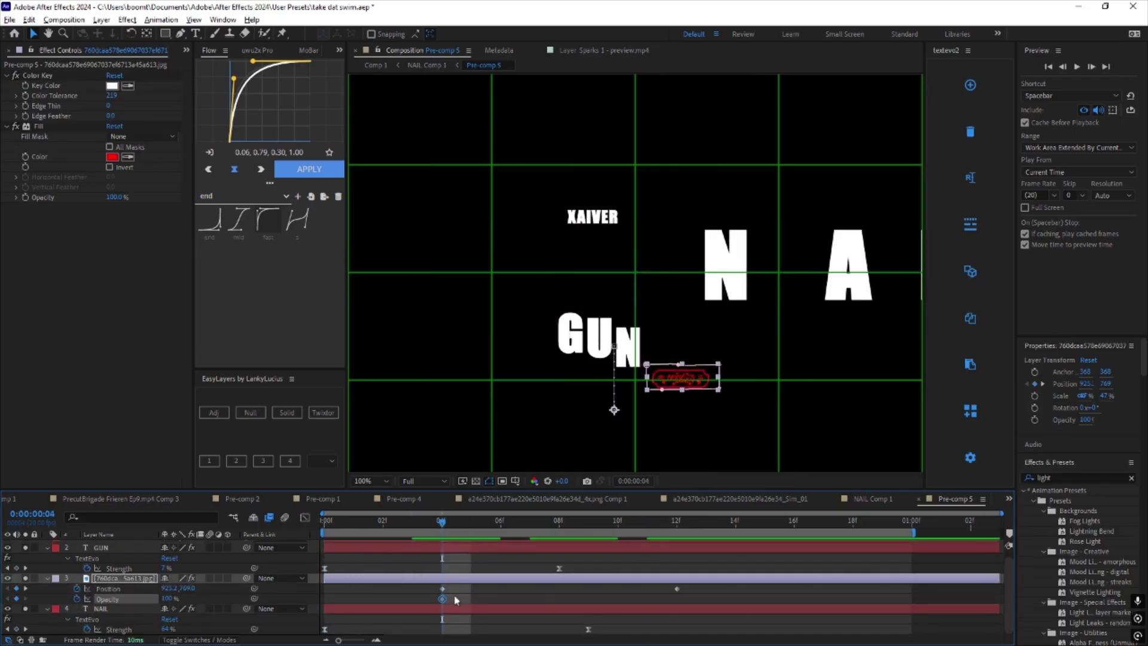
drag(442, 599, 525, 597)
click(470, 596)
Apply the 0.06, 0.79, 0.30, 1.00 easing curve to the badge's Position keyframes and set its Opacity to 0% at 0:00:00:04.
drag(703, 587, 353, 594)
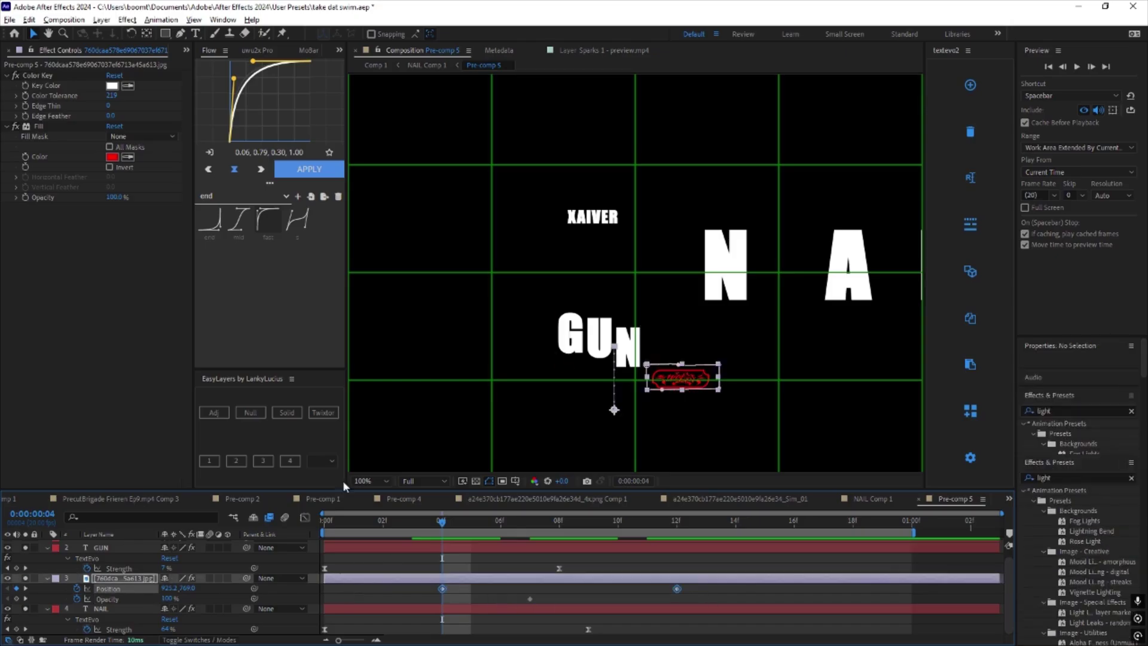
click(315, 172)
click(477, 591)
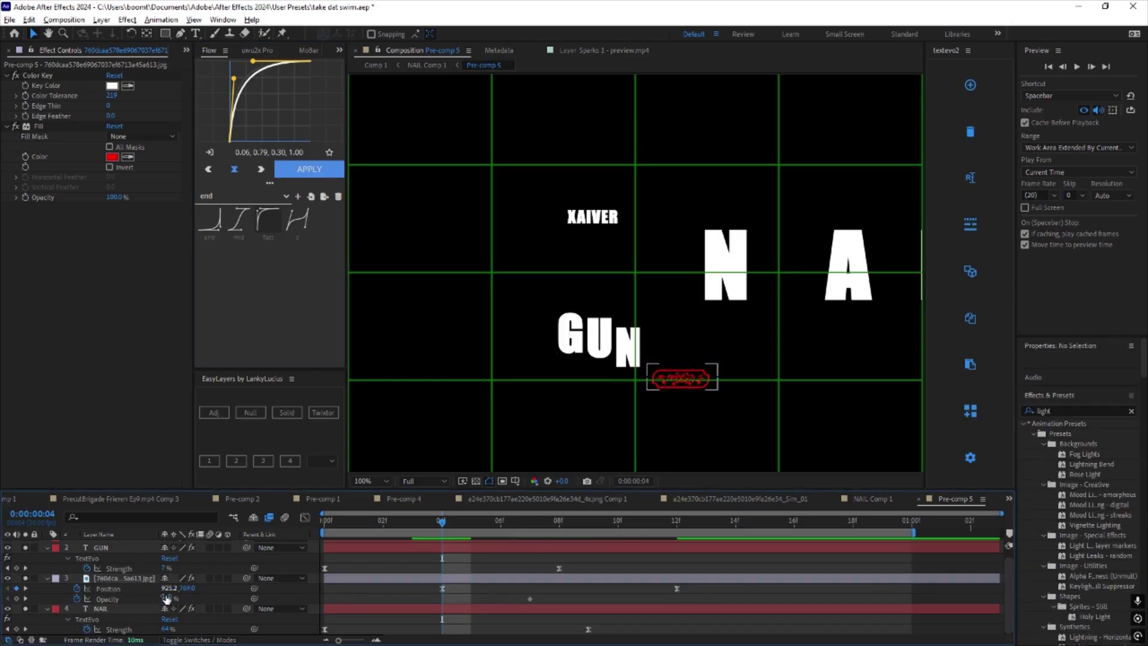
drag(167, 599, 99, 599)
key(space)
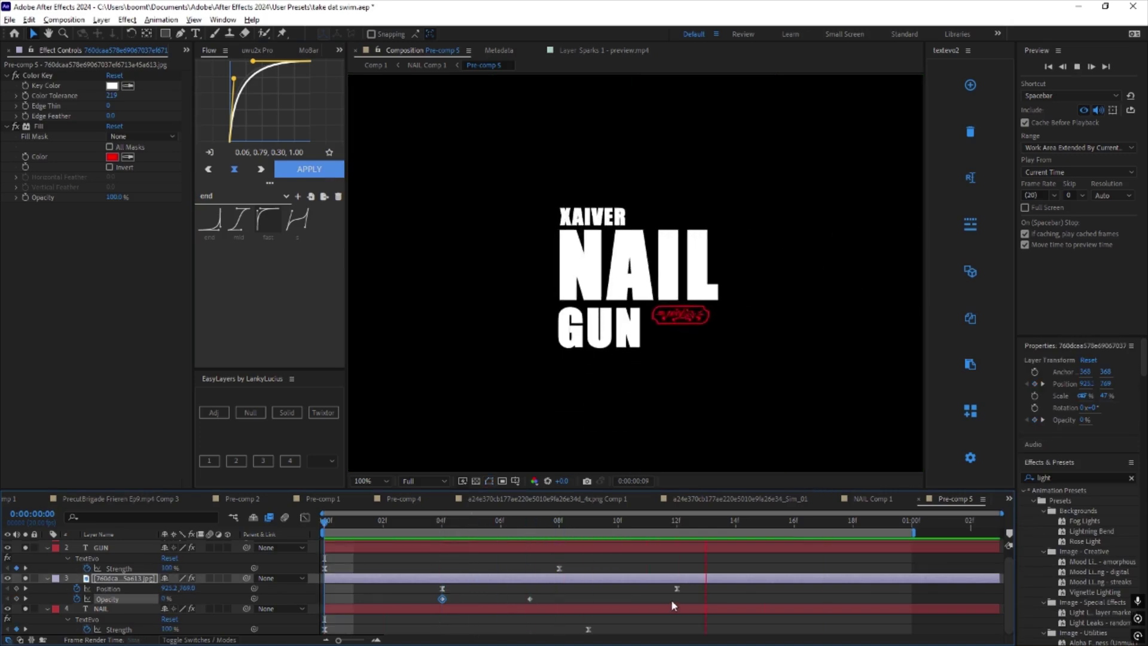
In NAIL Comp 1 at 0:00:01:09, draw a white-outlined rounded rectangle closely around the top text line.
click(427, 65)
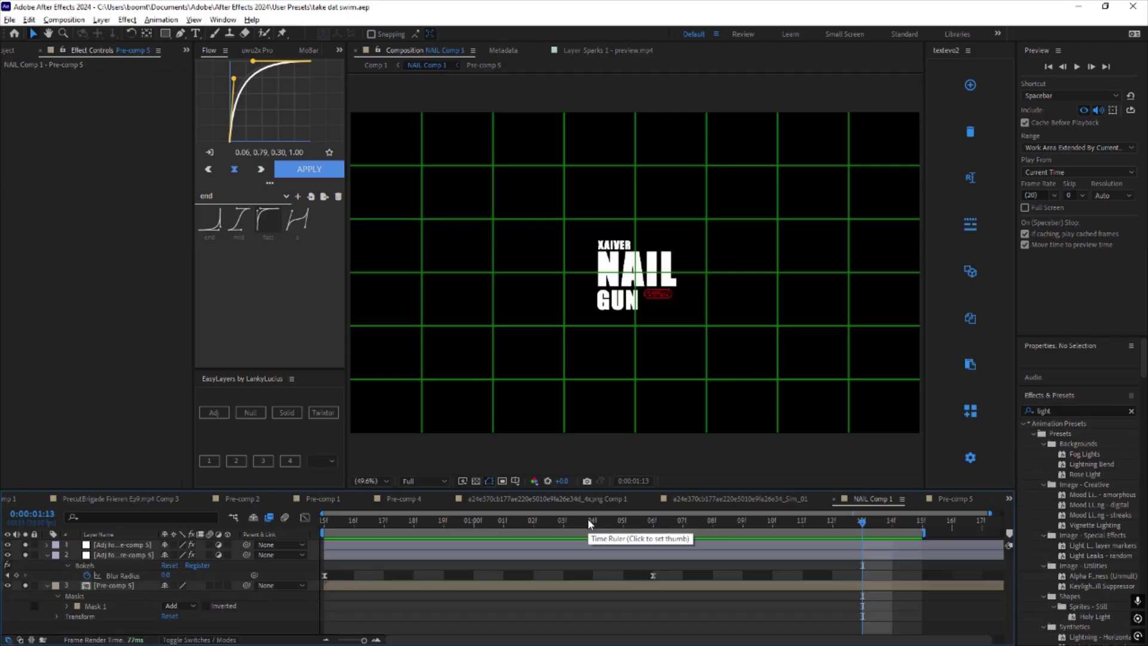
click(746, 522)
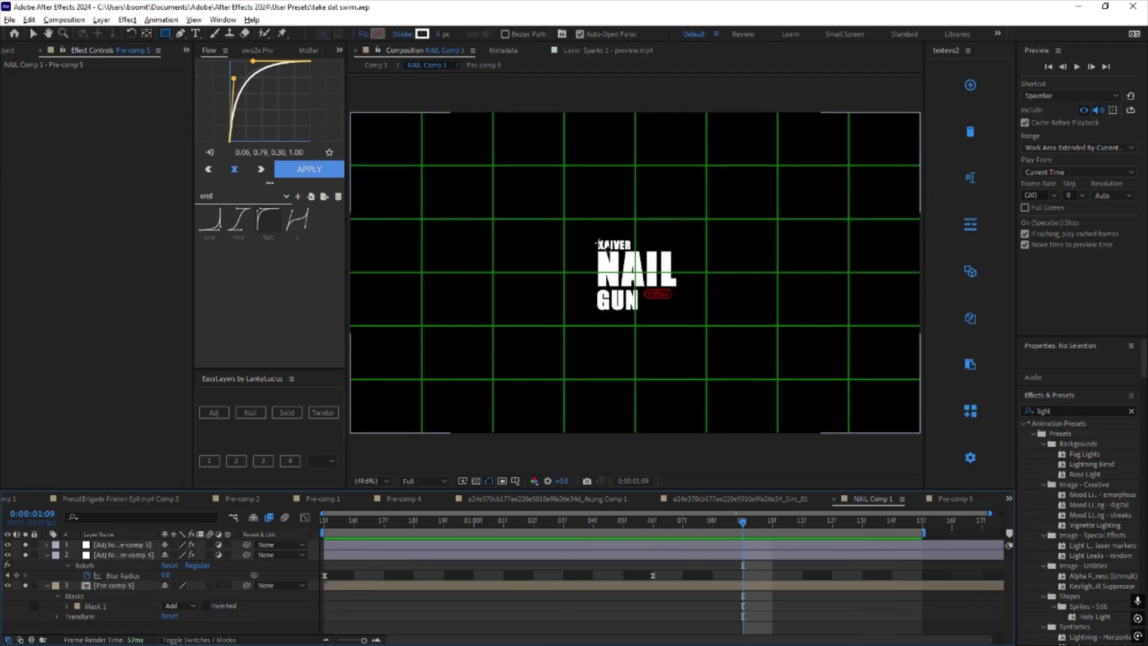
scroll(614, 245, up, 2)
drag(663, 266, 683, 252)
drag(552, 153, 650, 248)
key(ctrl+z)
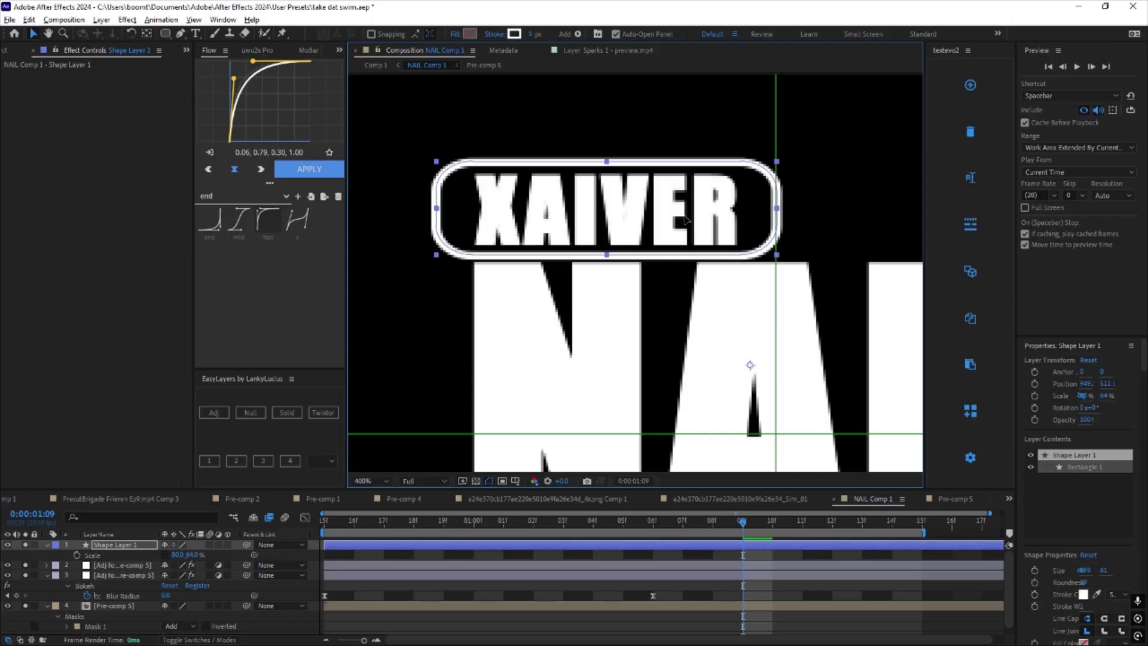
key(Down)
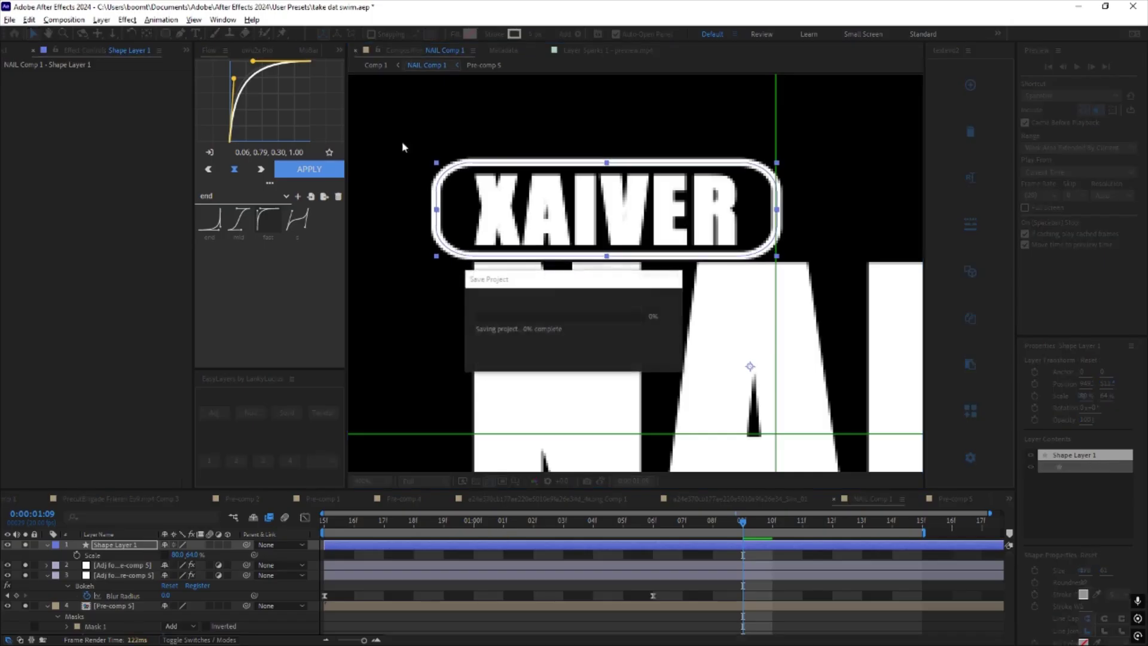
Fill the rounded rectangle with red and place it in Pre-comp 5 directly beneath the top text layer.
click(470, 34)
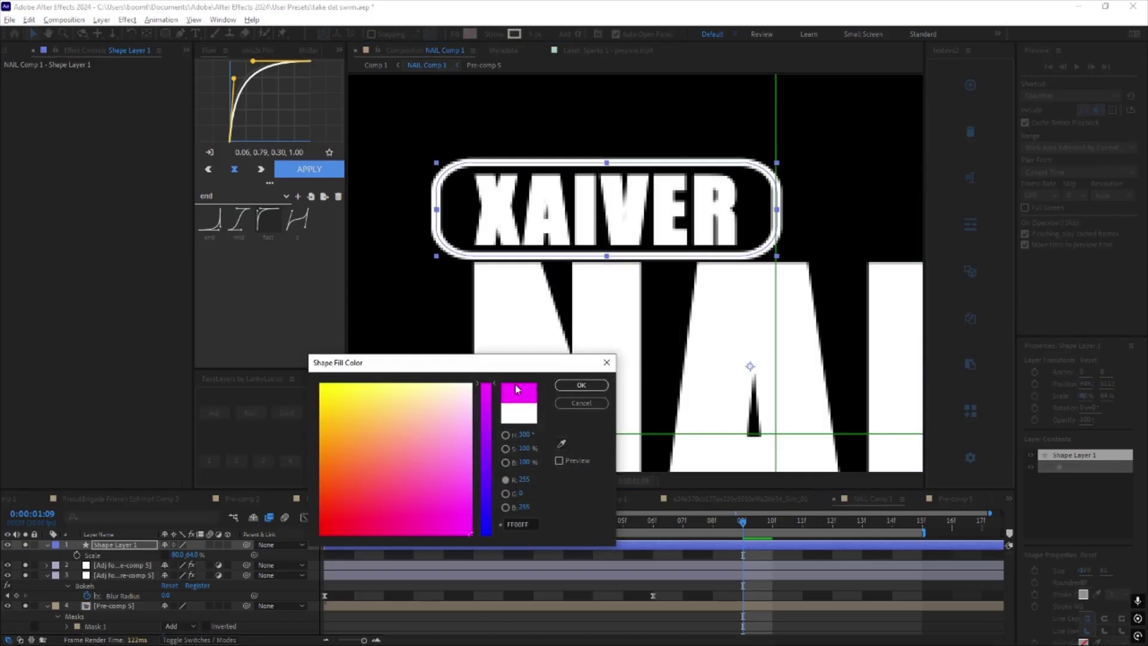
click(569, 386)
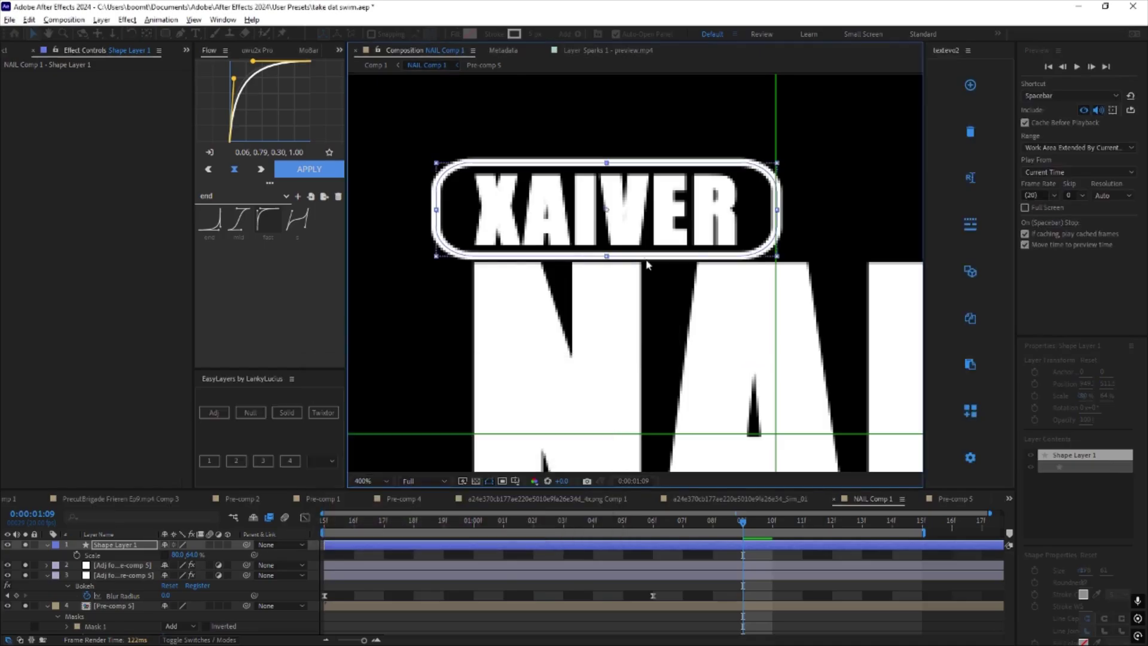
scroll(569, 389, down, 2)
key(Home)
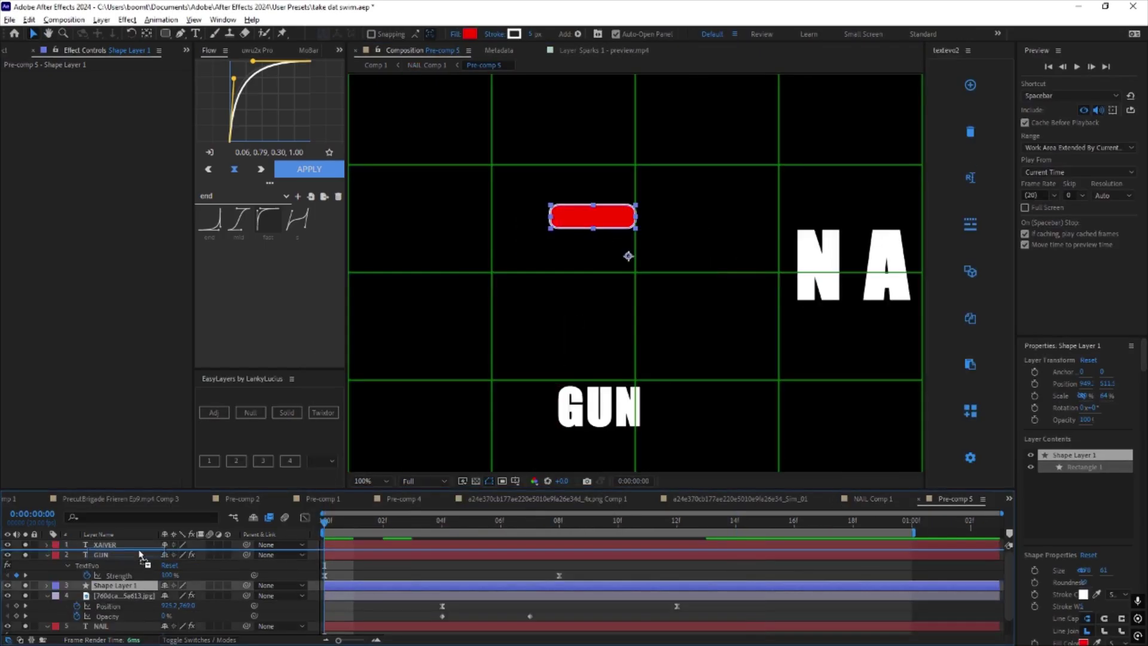
drag(140, 556, 504, 546)
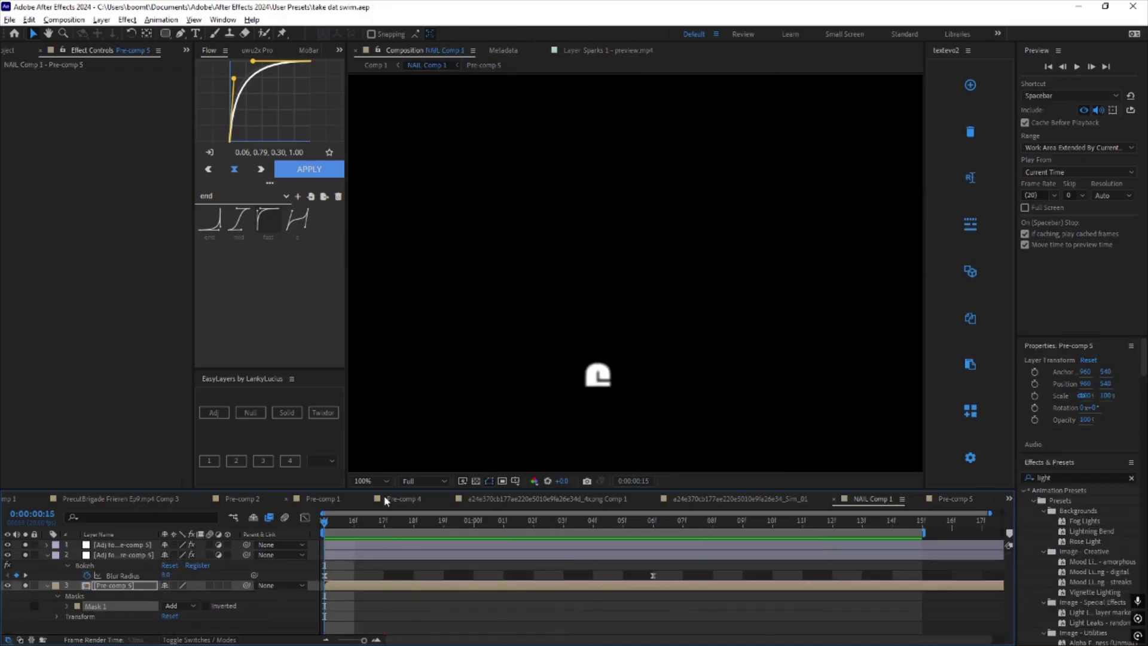
Fit NAIL Comp 1 to the viewer and check the masked title at 0:00:01:10.
click(353, 463)
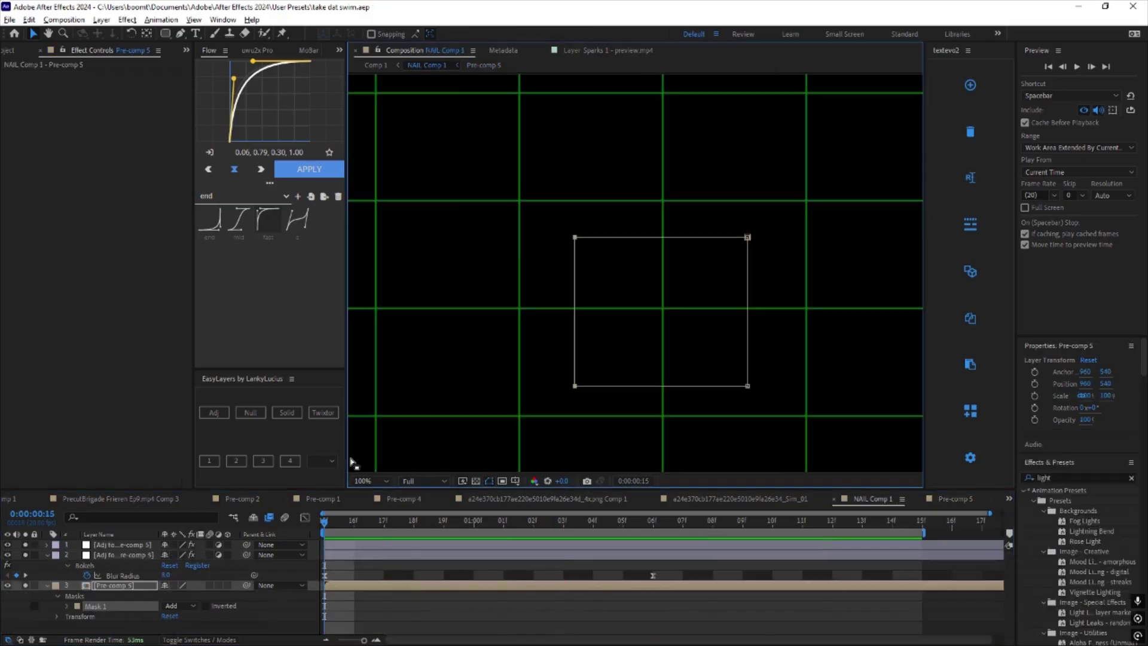
click(366, 482)
click(389, 284)
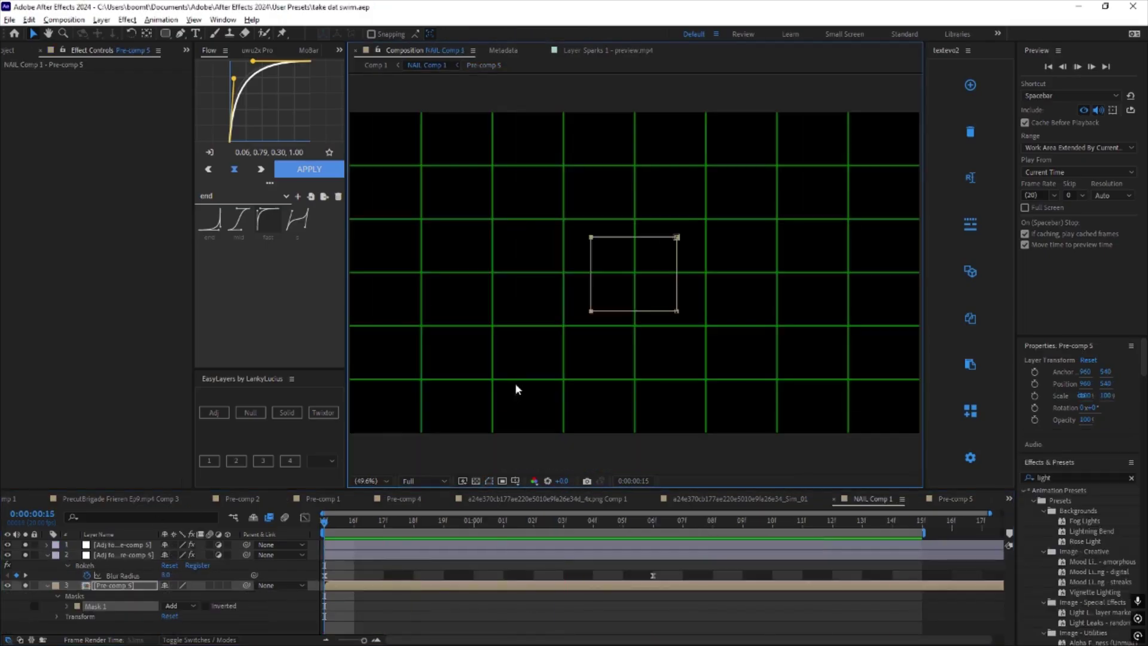
click(538, 533)
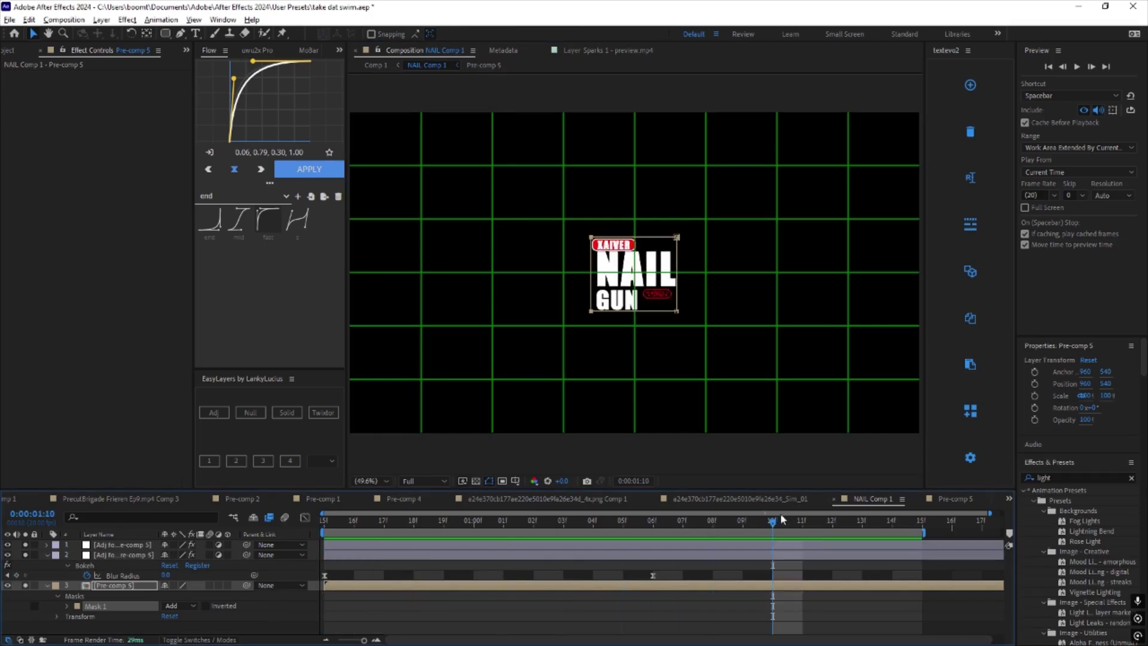
Preview the title over the footage in Comp 1, and reopen NAIL Comp 1 from 0:00:00:18.
key(ctrl+space)
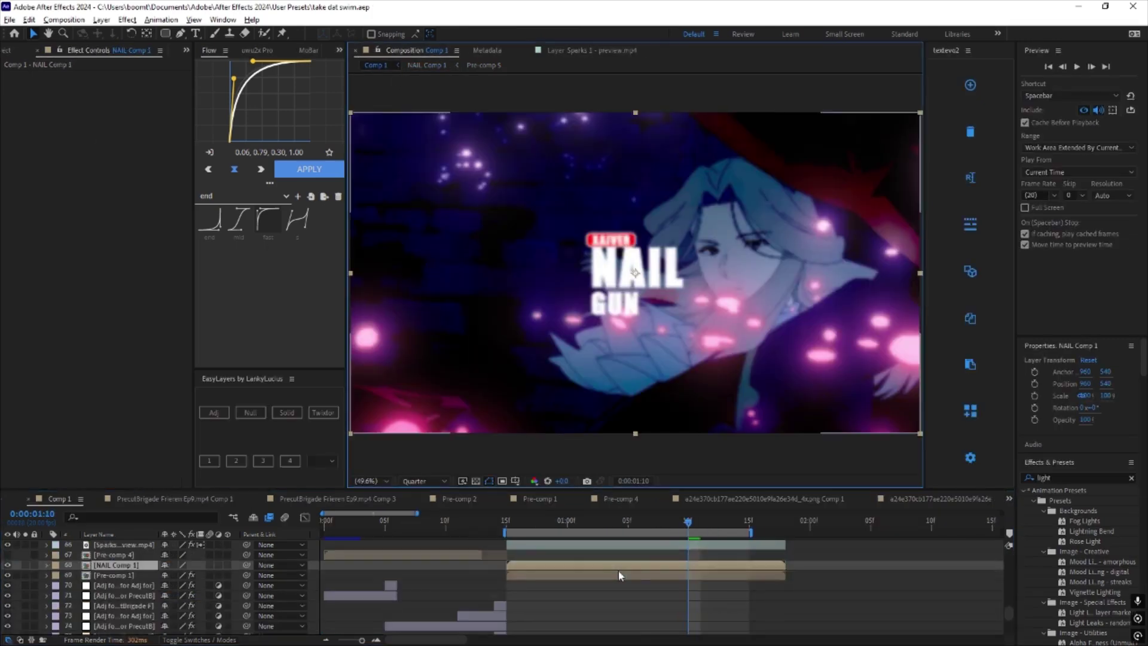
scroll(619, 571, up, 1)
click(638, 524)
drag(639, 526, 688, 529)
key(space)
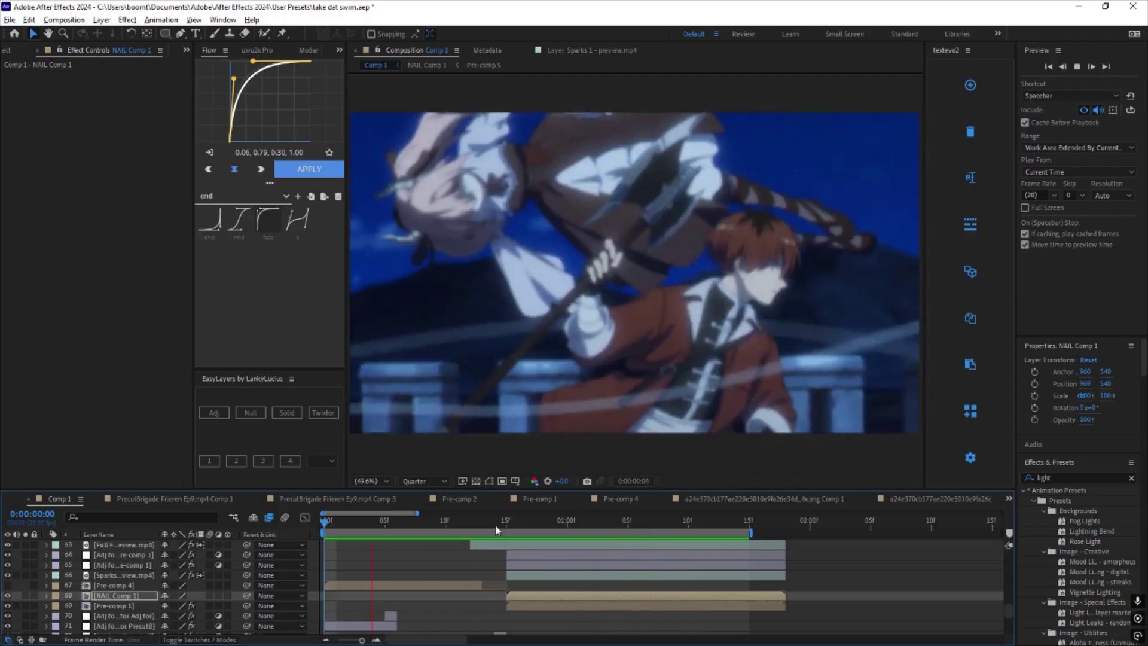
click(543, 530)
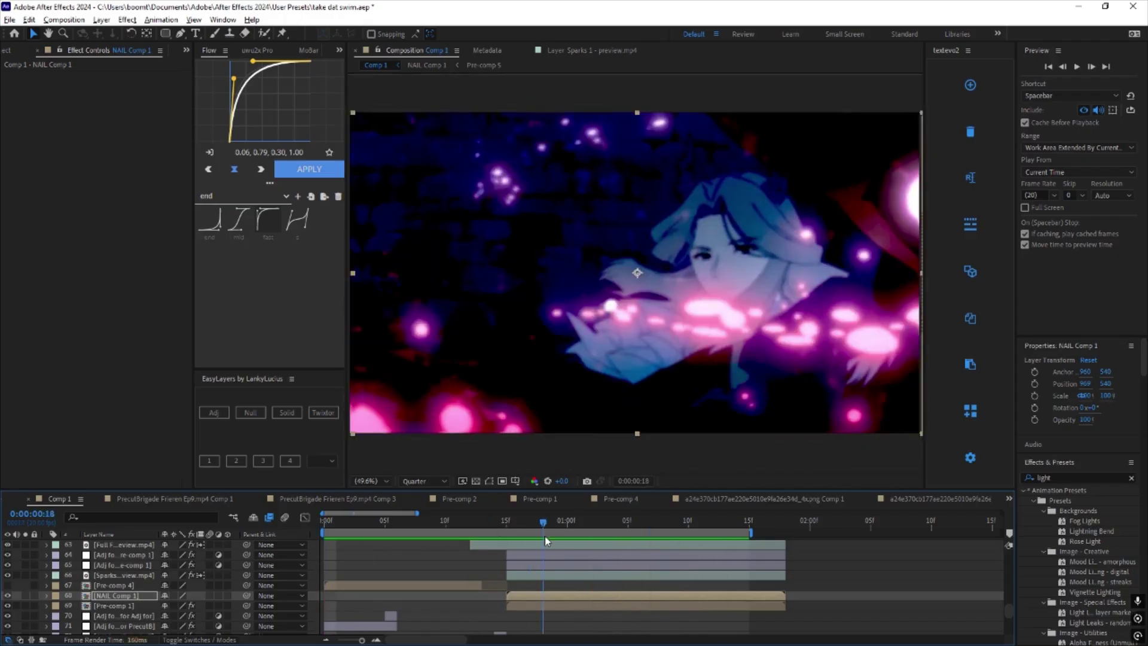
double_click(559, 596)
click(494, 543)
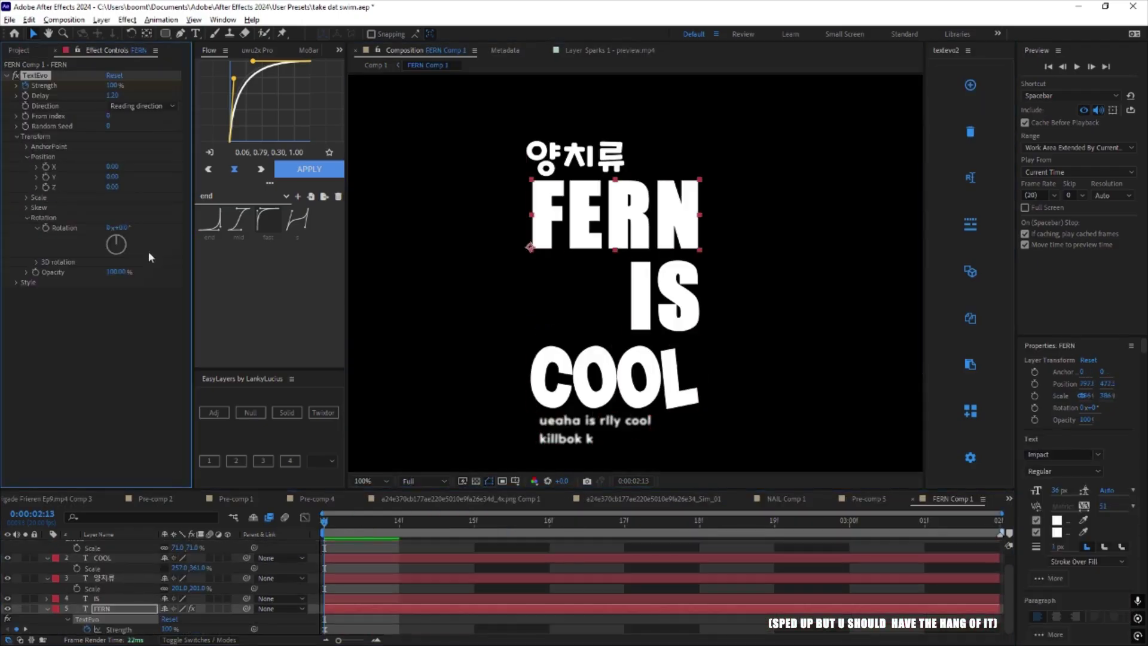
Set the FERN layer's TextEvo Rotation to -34° and Tracking Amount to -13, and preview the result.
drag(124, 227, 104, 228)
key(space)
drag(113, 314, 100, 315)
key(space)
key(space)
key(space)
mouse_move(371, 609)
mouse_down()
mouse_move(303, 597)
mouse_move(439, 612)
mouse_move(371, 609)
mouse_up()
Keyframe the FERN layer's TextEvo Strength at 0% at 0:00:03:01 and preview the animation.
click(924, 521)
click(112, 85)
text(13)
key(Return)
key(space)
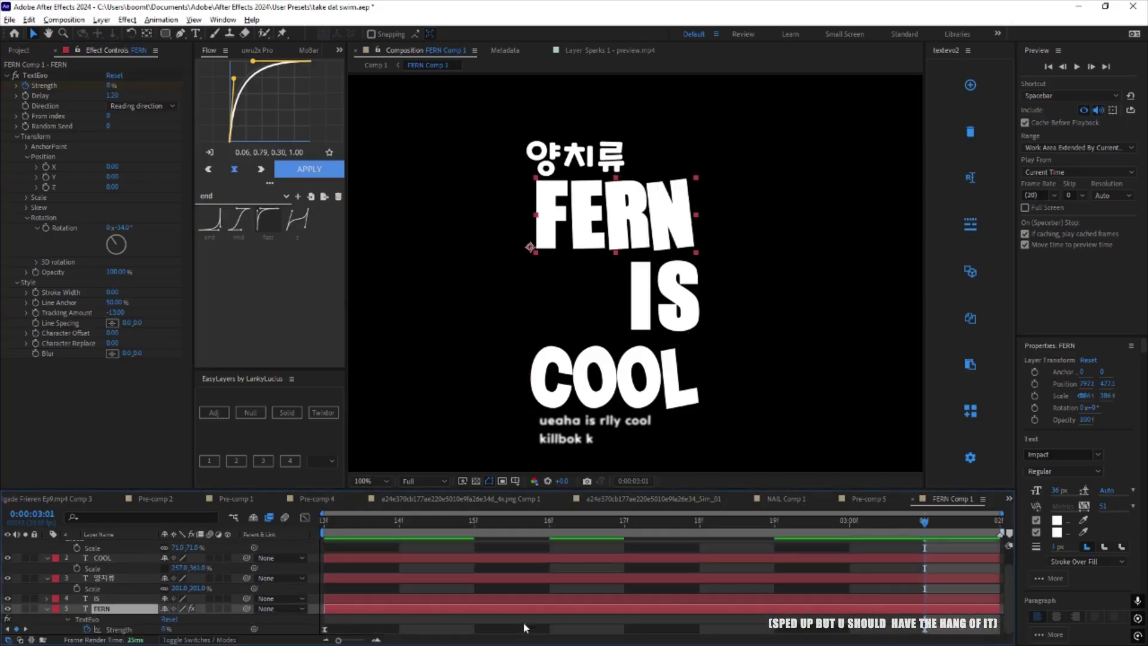
Shift the FERN layer six frames earlier and set the composition's duration to 25 frames.
key(space)
drag(808, 609, 357, 589)
scroll(419, 413, down, 2)
right_click(413, 412)
click(468, 433)
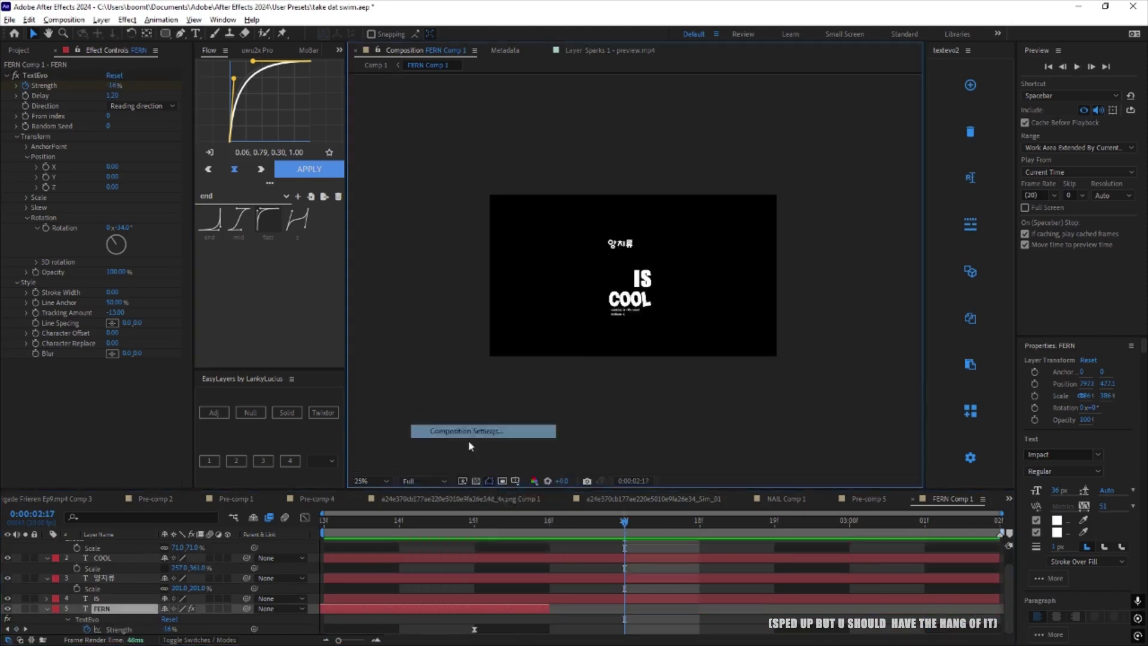
click(446, 497)
text(25)
click(596, 592)
Move the FERN layer back to start at 0:00:02:13 and end the work area at 0:00:03:01.
drag(702, 630, 513, 625)
drag(377, 609, 539, 604)
click(545, 524)
drag(676, 629, 446, 404)
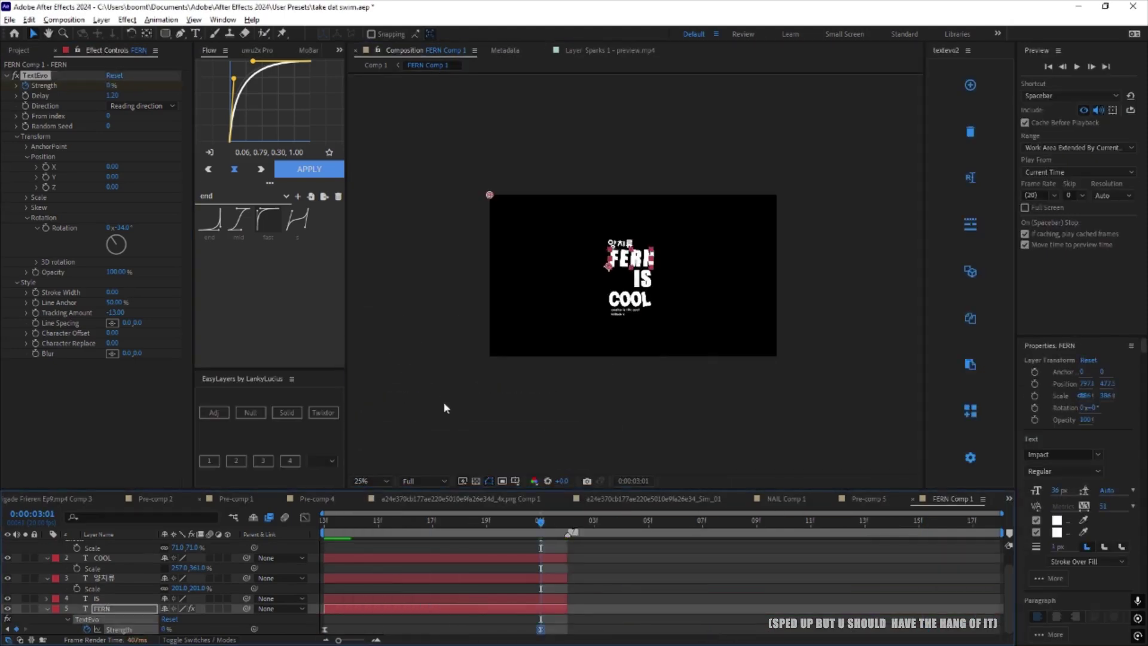
key(n)
Move FERN's last Strength keyframe to 0:00:02:18 and preview the animation with the composition fitted to the viewer.
click(325, 522)
key(space)
click(372, 481)
click(368, 268)
key(space)
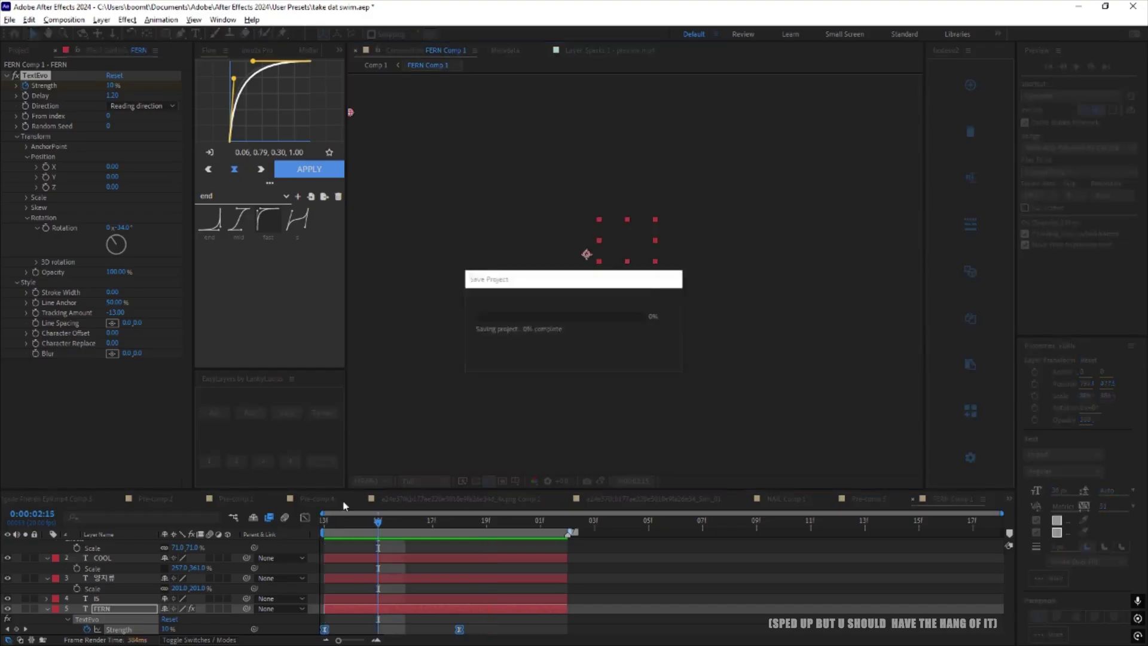
Lower the FERN layer's TextEvo Opacity until its letters are invisible at 0:00:02:13, and preview the fade.
click(325, 522)
drag(115, 272, 42, 272)
click(49, 600)
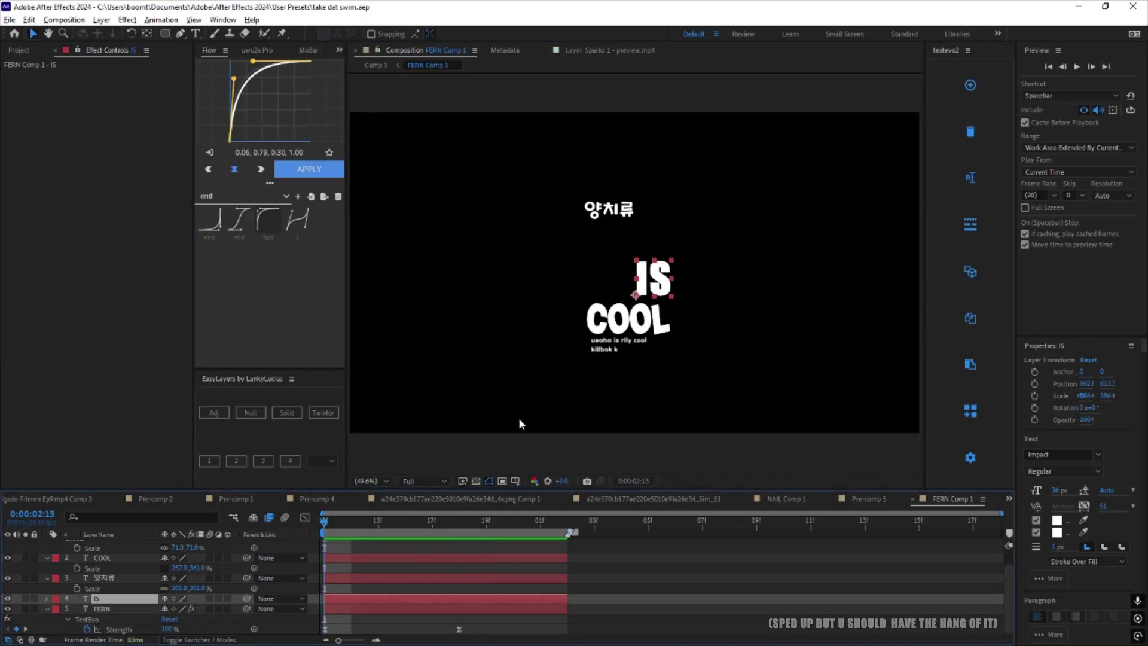
key(space)
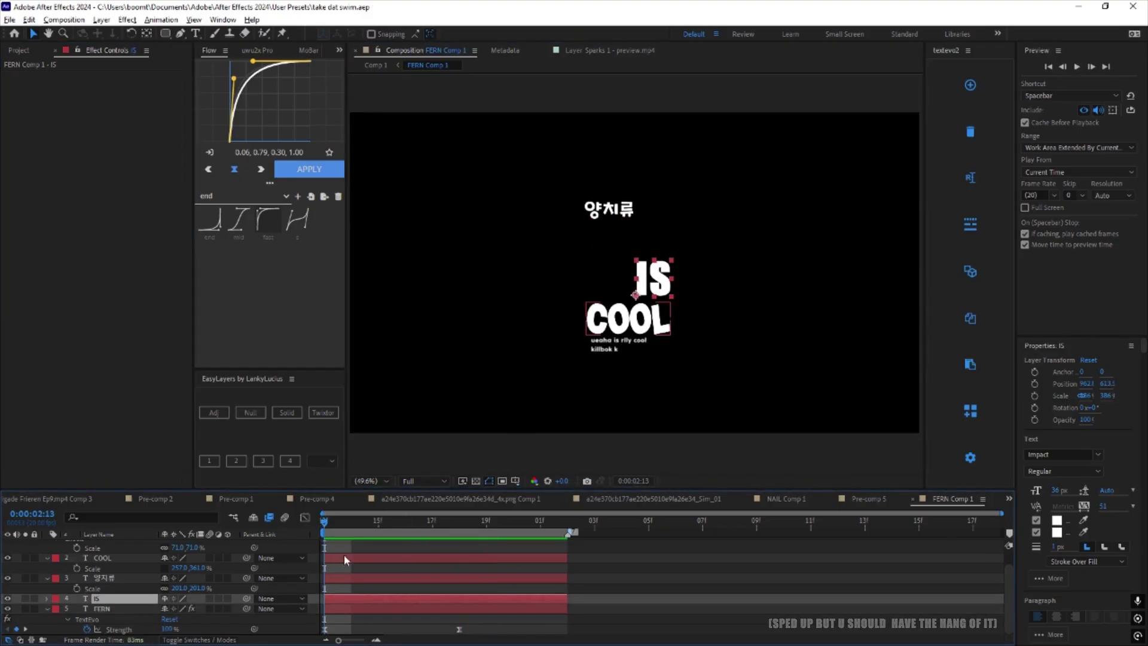
click(47, 598)
scroll(49, 599, down, 1)
click(233, 589)
click(47, 579)
scroll(50, 598, up, 1)
Add an Opacity text animator to the small caption layer and keyframe its Range Selector Start from 0% at 0:00:02:13 to 0:00:02:18.
click(47, 545)
click(47, 545)
click(233, 555)
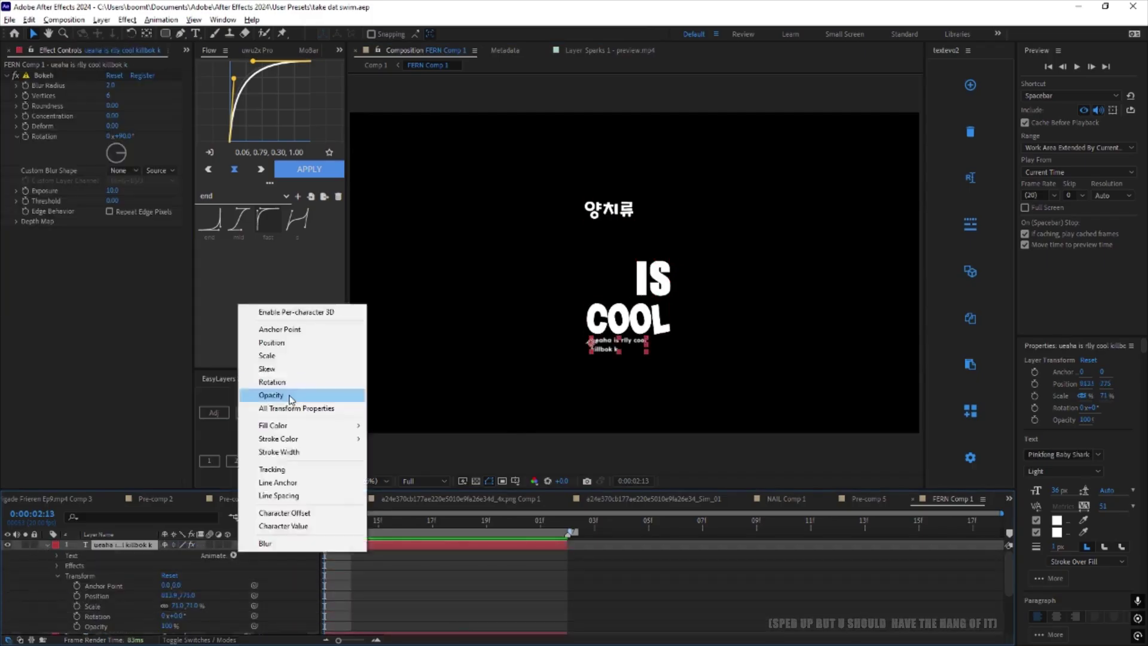
click(271, 395)
key(space)
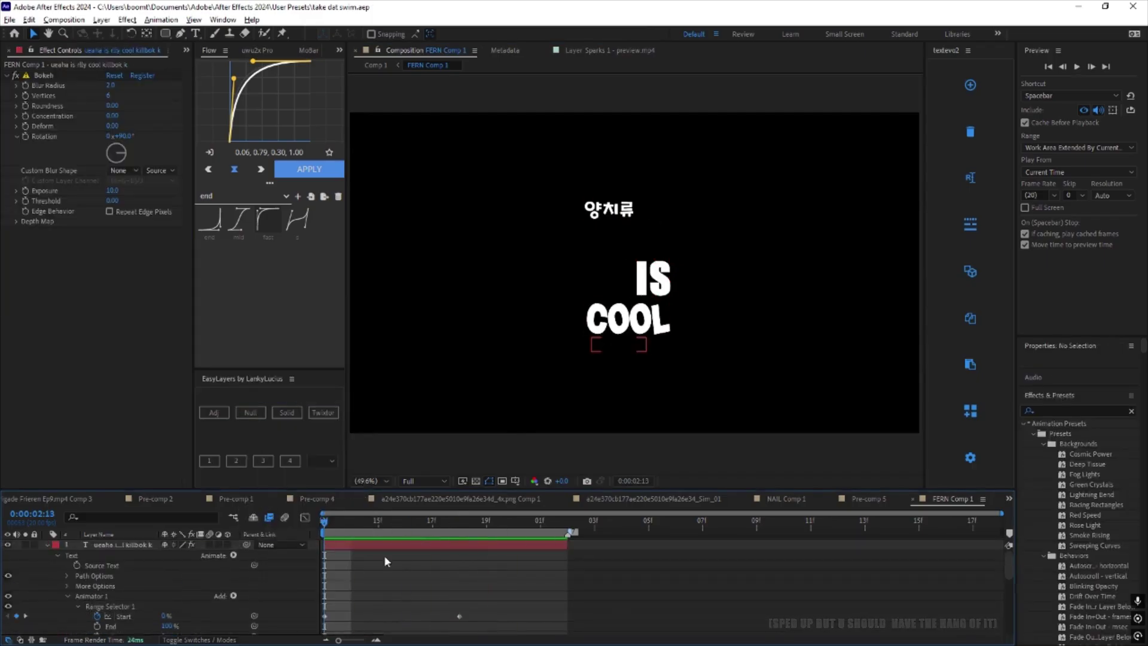
Collapse the caption layer and apply TextEvo to the COOL layer with its Direction set to reversed.
click(67, 545)
click(48, 545)
click(99, 555)
click(970, 85)
click(143, 106)
click(134, 131)
Set the COOL layer's TextEvo Tracking Amount to 20 and its Direction to Inward.
click(16, 136)
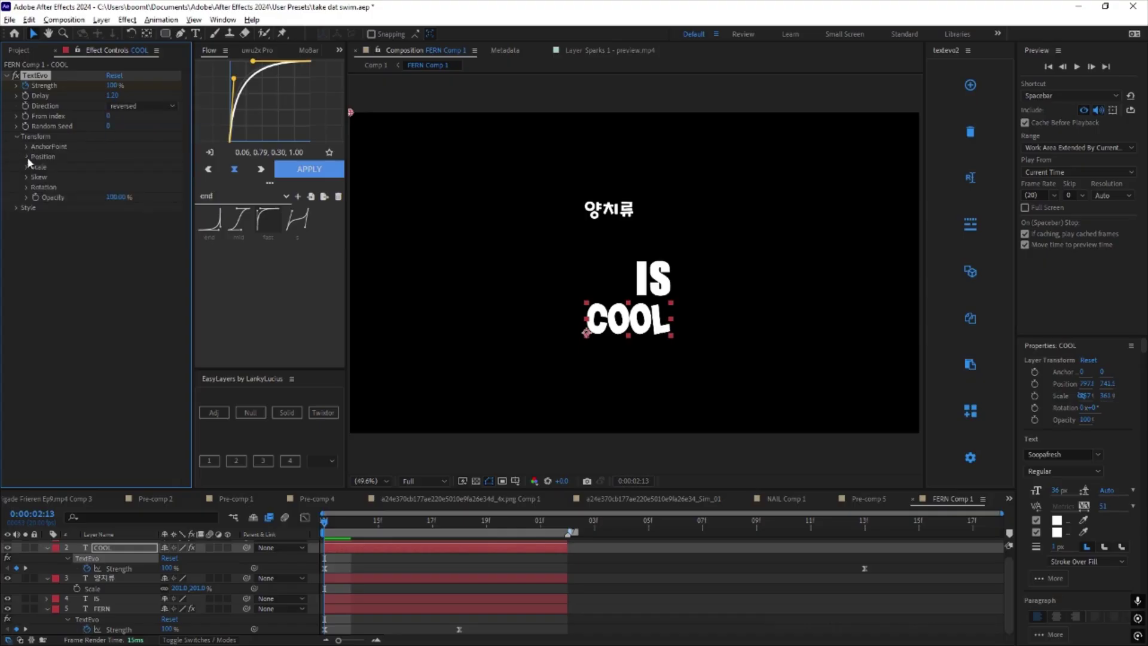
click(26, 157)
drag(326, 522, 323, 527)
click(17, 239)
drag(113, 268, 125, 268)
drag(326, 522, 553, 534)
click(142, 106)
click(132, 144)
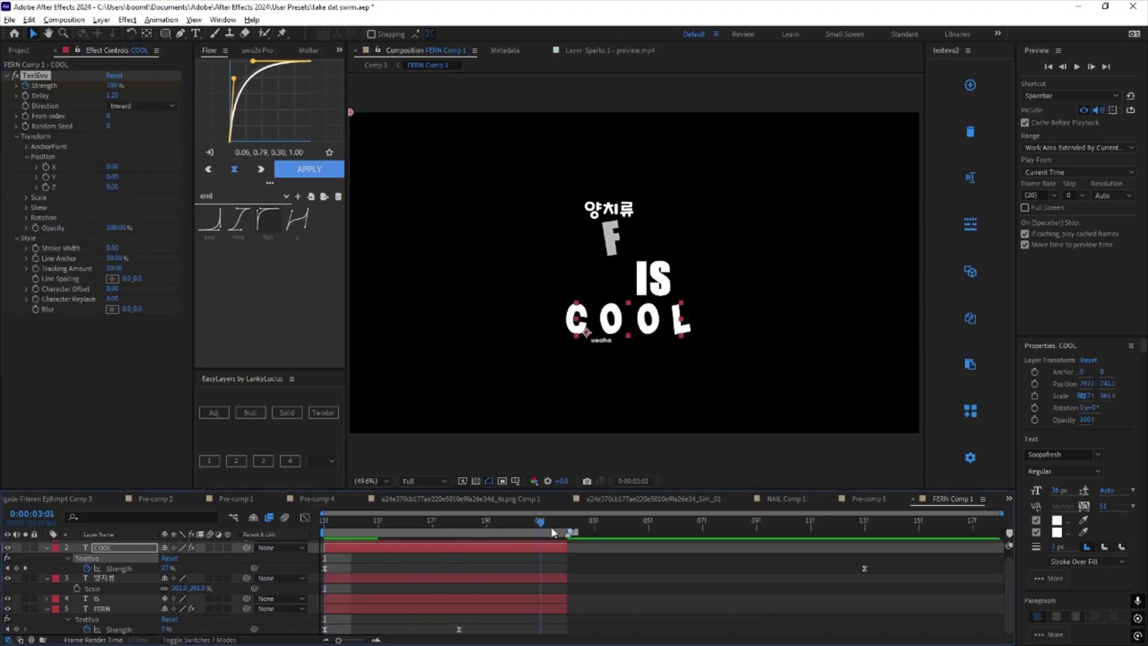
Skew the COOL layer's TextEvo letters with Angle -27° and Axis 16°, and set the Tracking Amount to 28.
click(26, 207)
drag(324, 522, 431, 523)
drag(119, 248, 107, 248)
drag(432, 522, 323, 522)
drag(113, 369, 118, 368)
drag(112, 167, 117, 168)
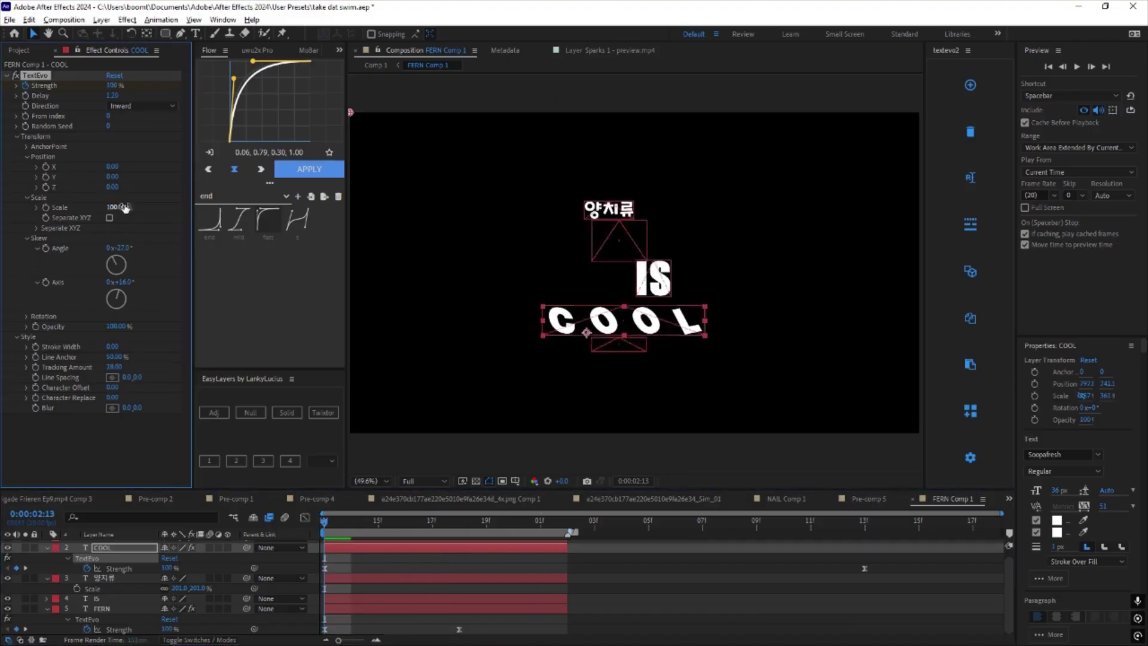
drag(325, 522, 442, 535)
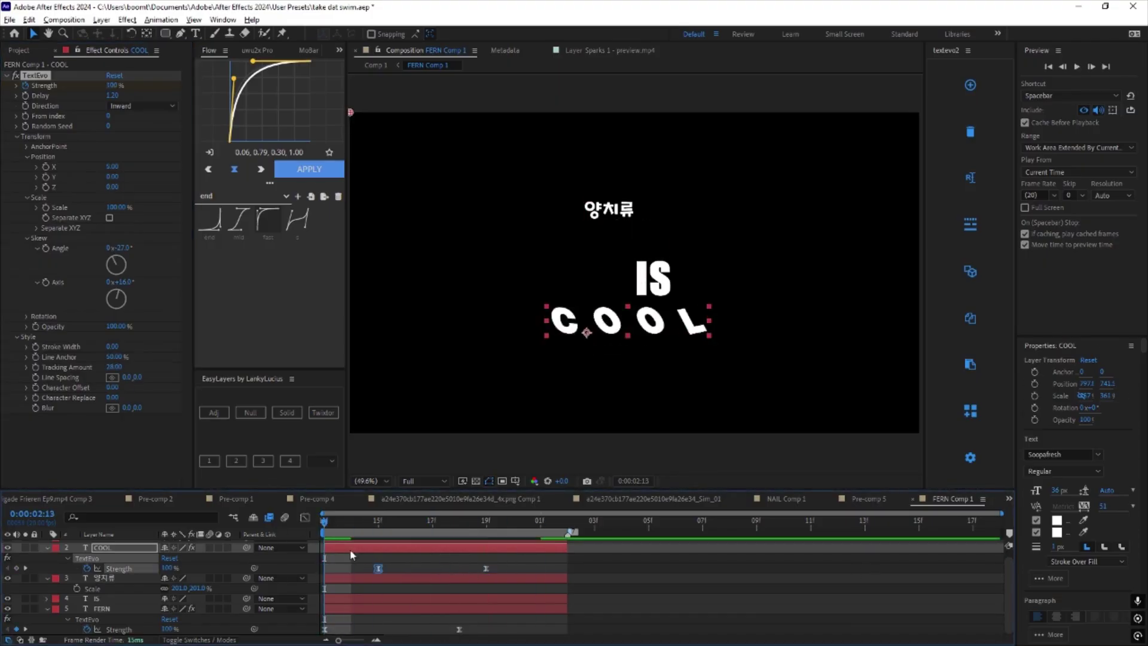
Start the IS layer at 0:00:02:14 and apply TextEvo with a Position Y offset, ending its Strength keyframes at 0:00:03:00.
click(326, 598)
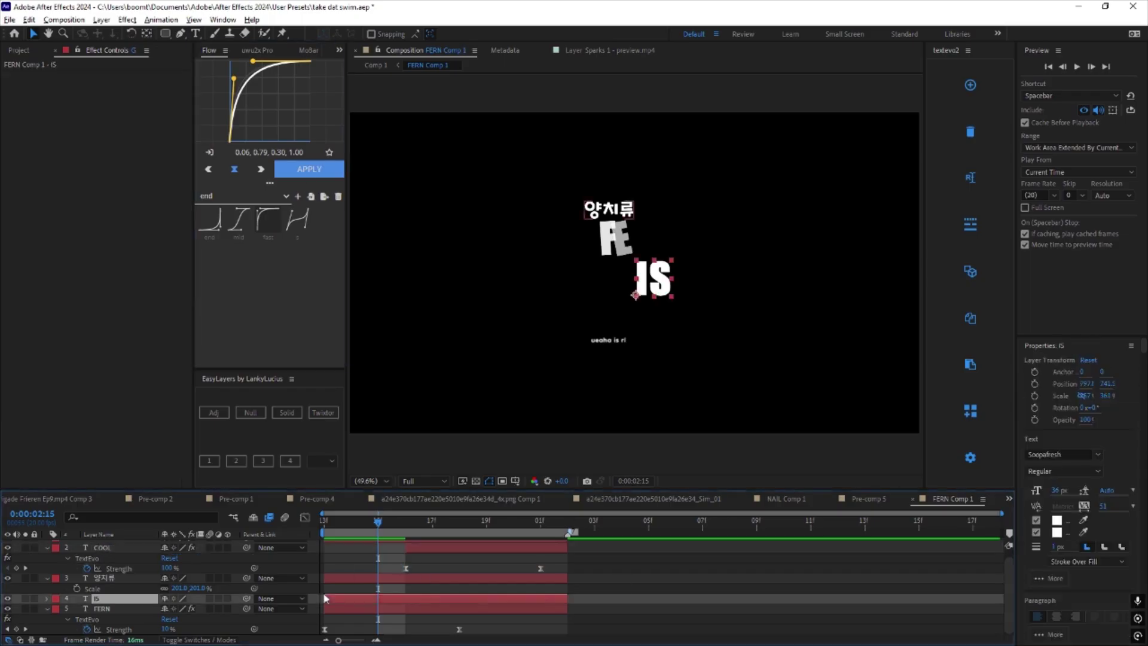
mouse_move(362, 543)
mouse_down()
mouse_move(386, 543)
mouse_move(358, 543)
mouse_up()
click(971, 85)
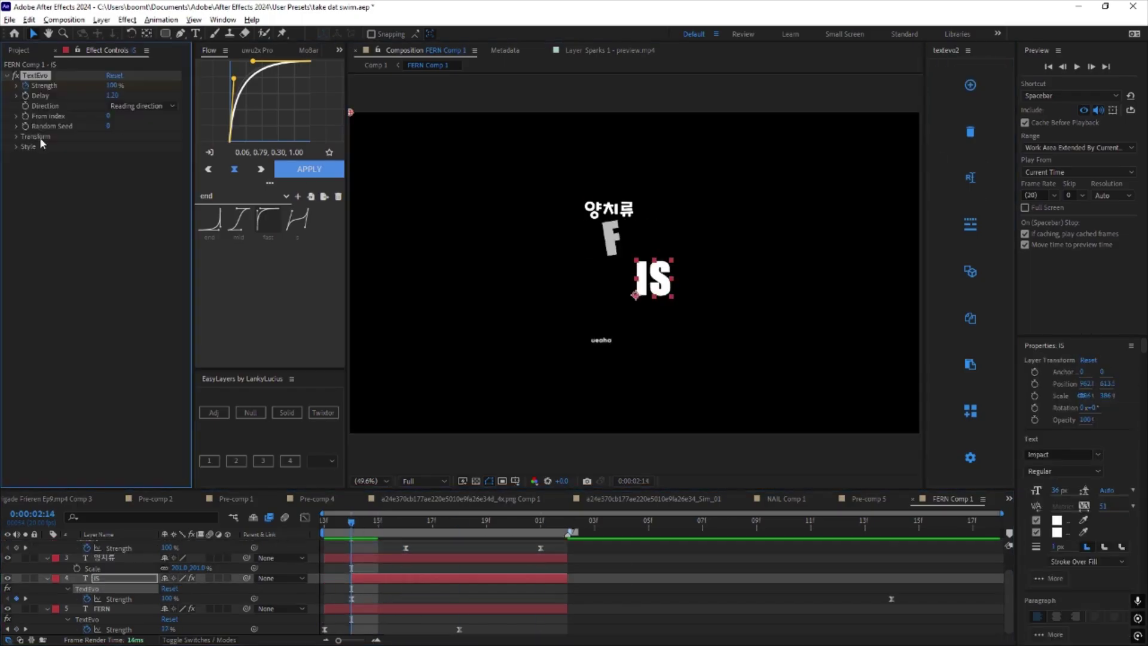
drag(112, 177, 125, 177)
drag(892, 599, 513, 598)
key(space)
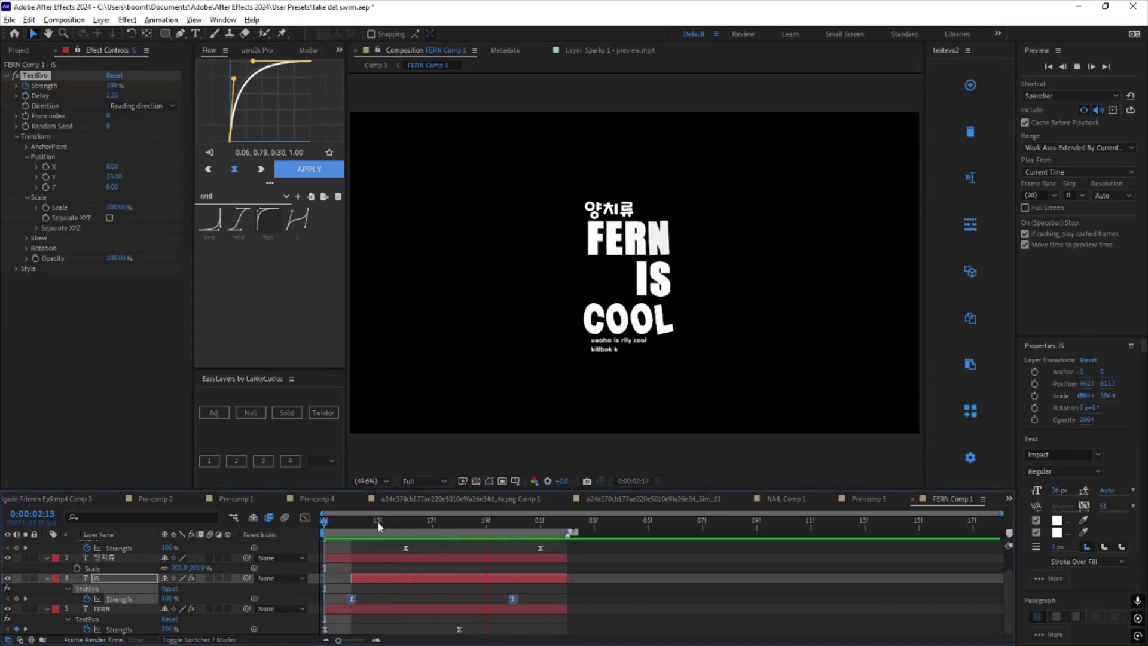
key(space)
Replace the COOL layer's TextEvo skew with a 77° Rotation and apply the ease curve to its Strength keyframes.
click(394, 558)
scroll(394, 558, up, 1)
mouse_move(400, 528)
mouse_down()
mouse_move(325, 529)
mouse_move(406, 528)
mouse_up()
click(108, 555)
drag(121, 169, 118, 170)
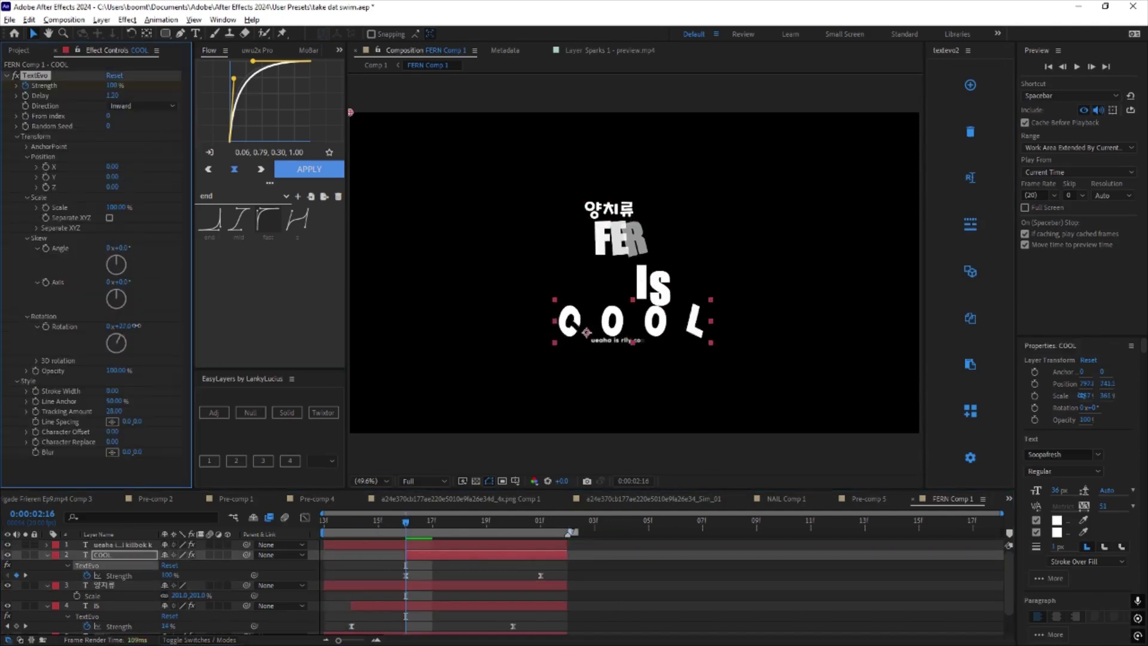
click(506, 532)
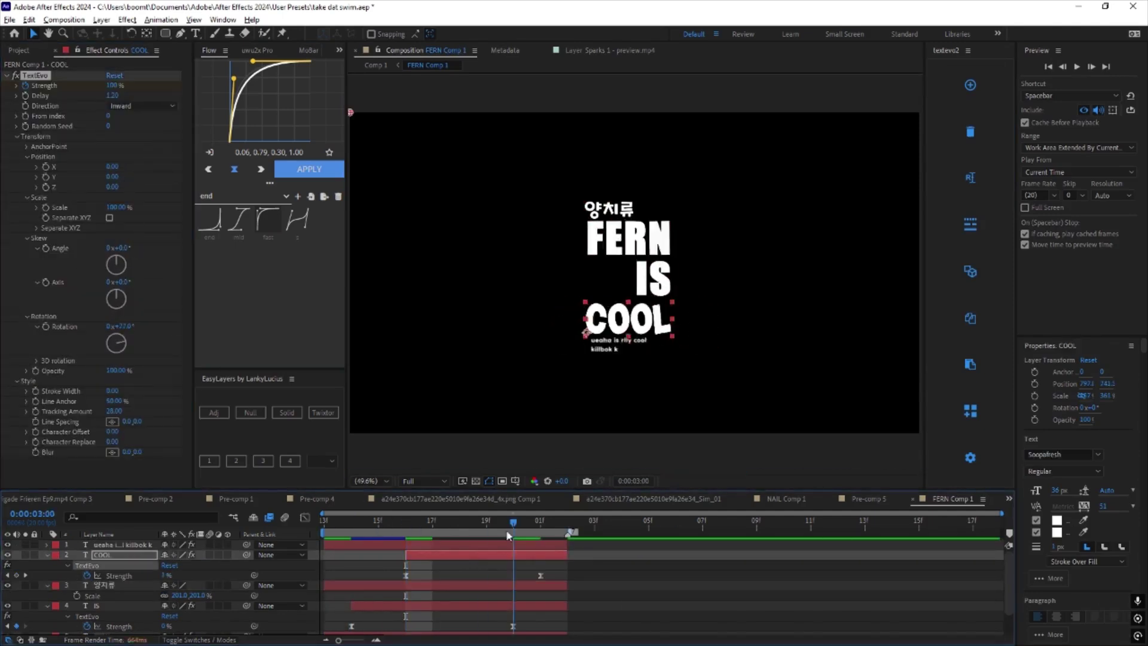
drag(392, 569, 555, 581)
click(309, 169)
click(410, 526)
key(space)
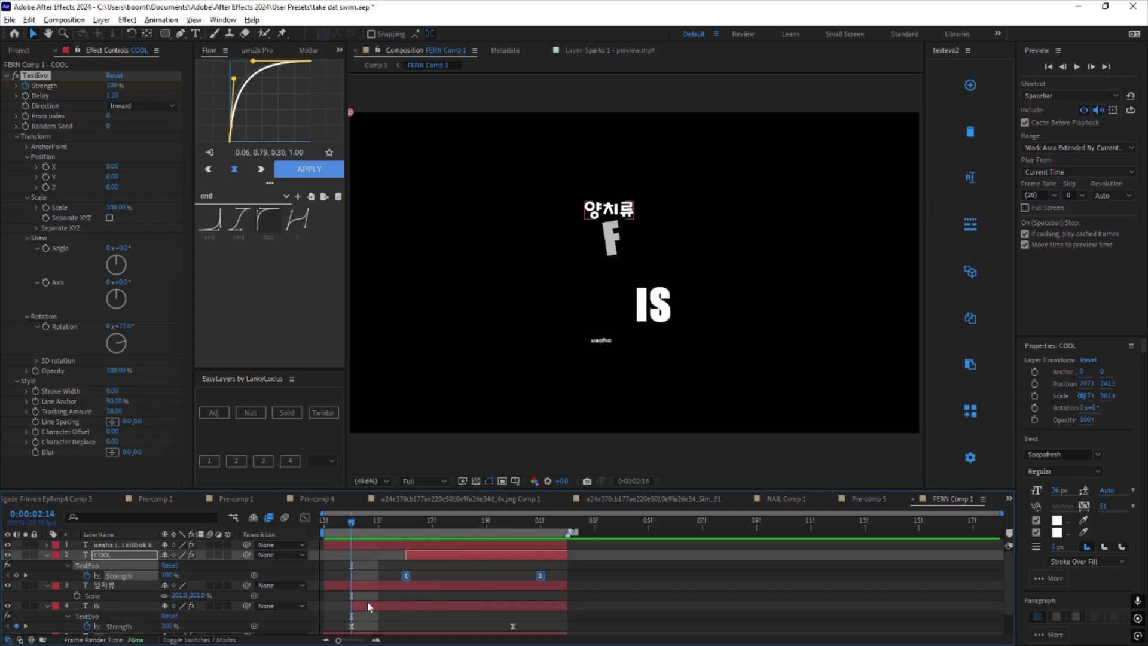
Delay the IS layer to 0:00:02:15 and the COOL layer to 0:00:02:17, with eased Strength keyframes ending at 0:00:03:01.
drag(367, 604, 394, 605)
drag(594, 606, 364, 630)
click(309, 169)
drag(448, 555, 475, 555)
drag(594, 556, 567, 555)
drag(567, 576, 541, 576)
click(309, 169)
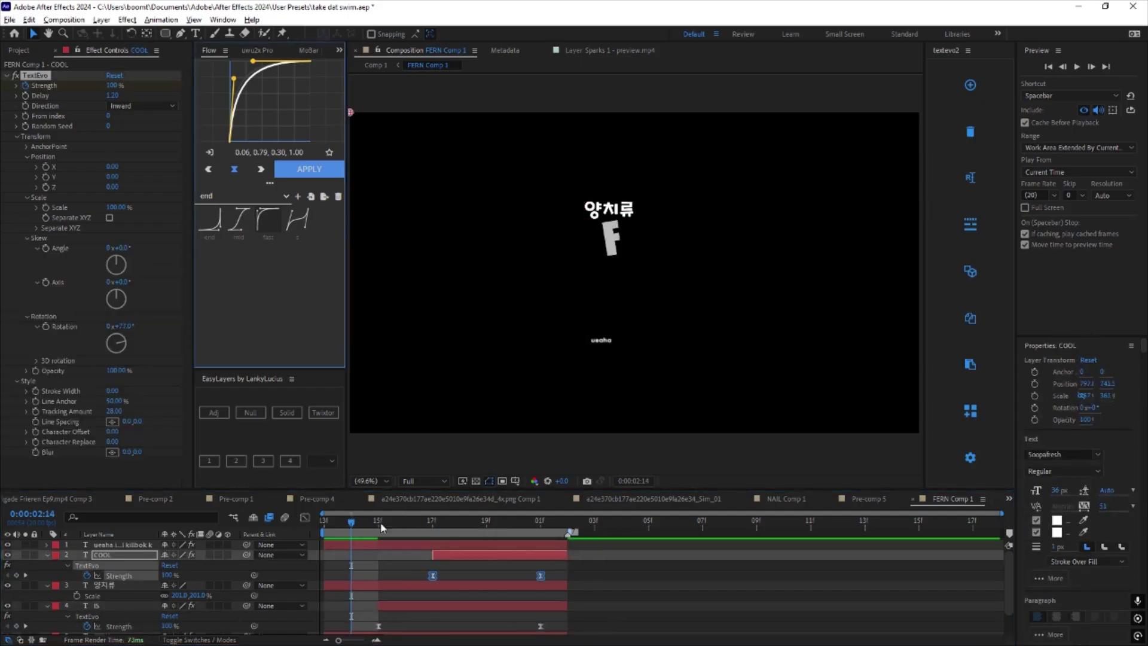
Retime the caption layer's Range Selector Start keyframes to 0:00:02:15 and 0:00:03:00, and preview the animation.
click(334, 527)
key(space)
click(339, 545)
key(u)
drag(324, 566, 378, 565)
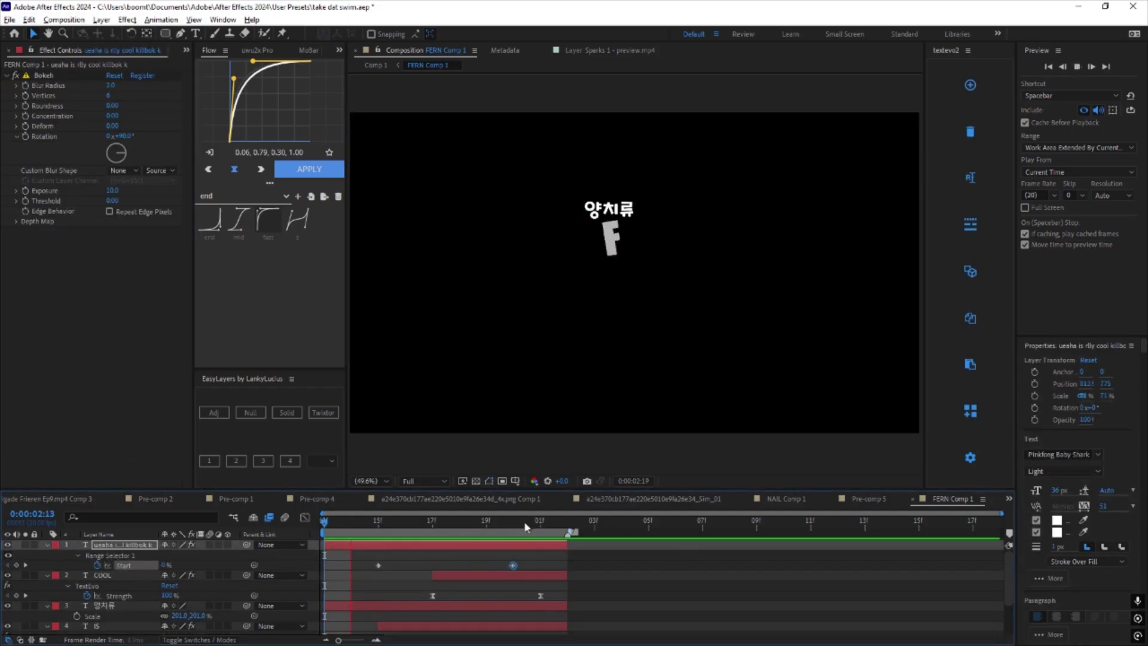
click(676, 524)
Extend all the title layers so they end at 0:00:03:07.
key(ctrl+a)
scroll(543, 589, down, 2)
key(alt+bracketright)
drag(526, 543, 568, 599)
click(539, 555)
key(alt+bracketright)
click(554, 558)
key(alt+bracketright)
Start the COOL layer at 0:00:02:18 with its last Strength keyframe at 0:00:03:04, and preview the timing.
click(406, 524)
drag(540, 548, 621, 556)
scroll(592, 557, up, 2)
drag(729, 555, 702, 555)
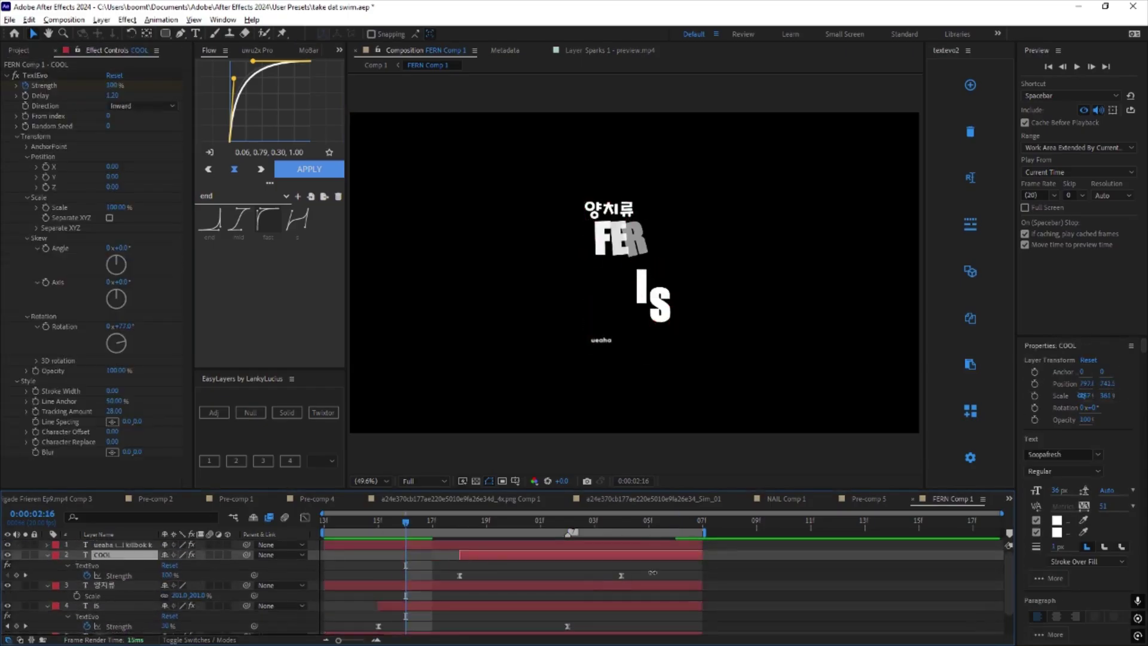
scroll(652, 572, down, 2)
click(325, 524)
key(space)
Keyframe the Korean text layer's Opacity from 0% at 0:00:02:17 to 100% at 0:00:03:02, and preview the fade.
scroll(341, 553, up, 2)
click(358, 546)
click(373, 586)
key(u)
key(space)
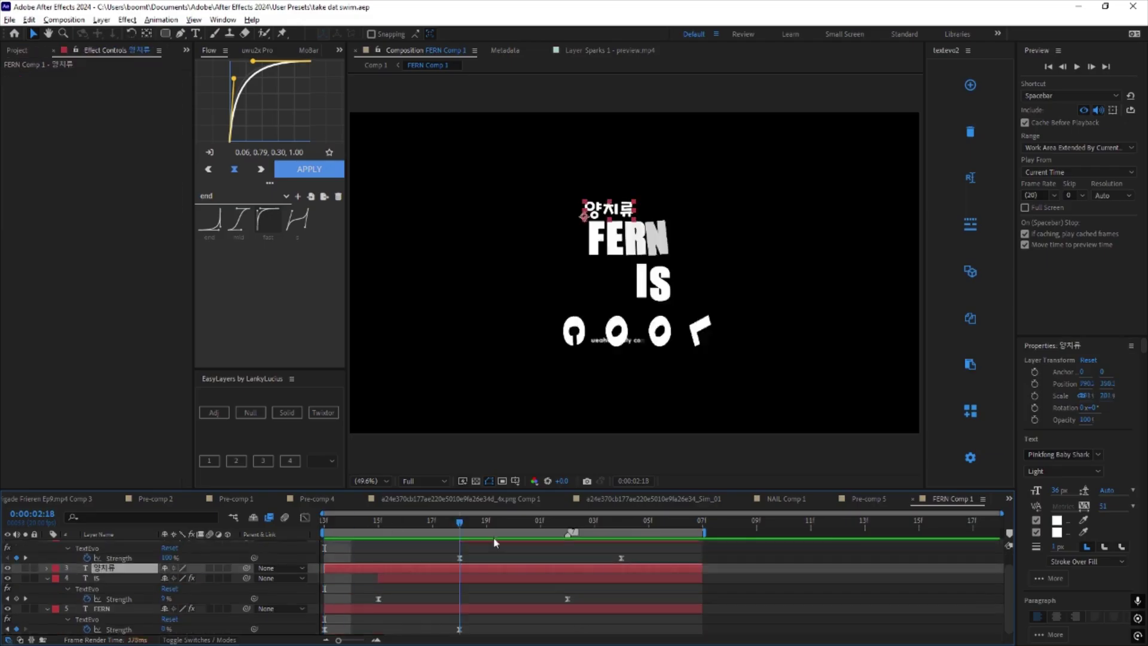
key(alt+shift+t)
drag(325, 578, 487, 580)
drag(165, 578, 96, 579)
drag(324, 578, 433, 579)
drag(433, 524, 327, 549)
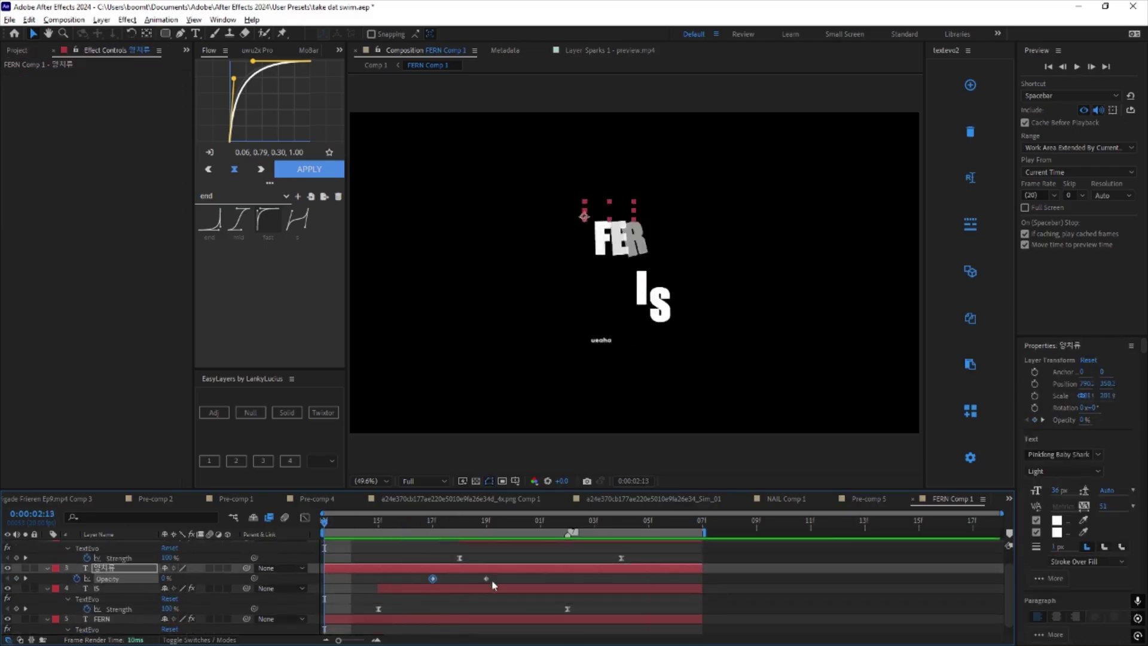
drag(493, 582, 580, 587)
key(space)
click(730, 578)
click(371, 480)
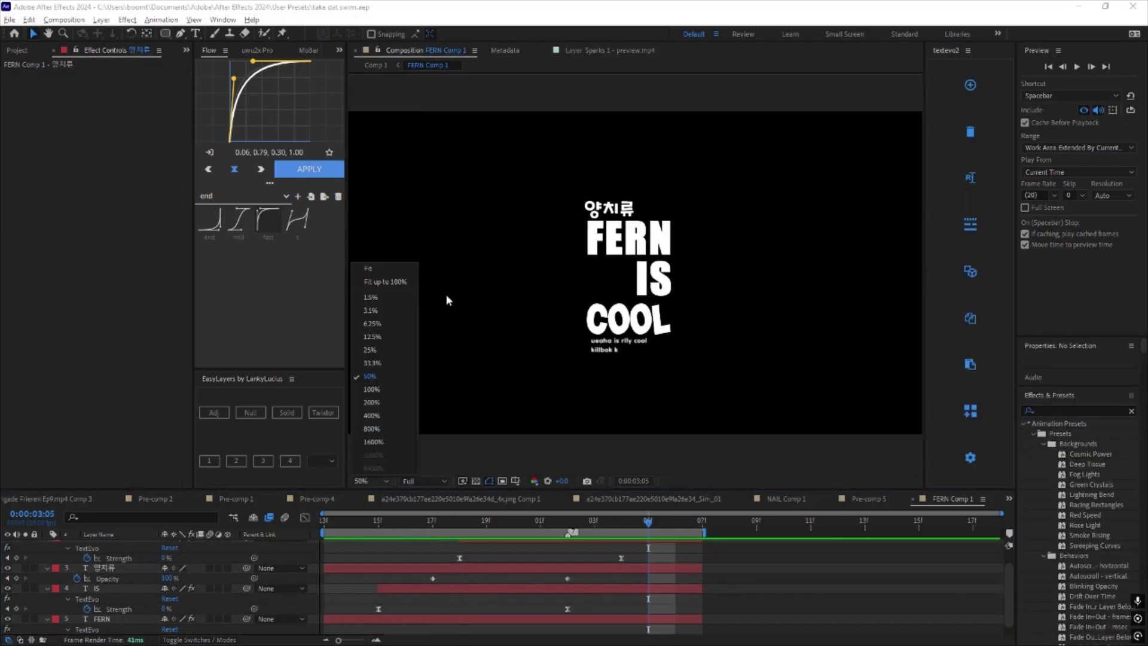
key(alt+Tab)
key(ctrl+t)
click(558, 208)
text(UEAHA)
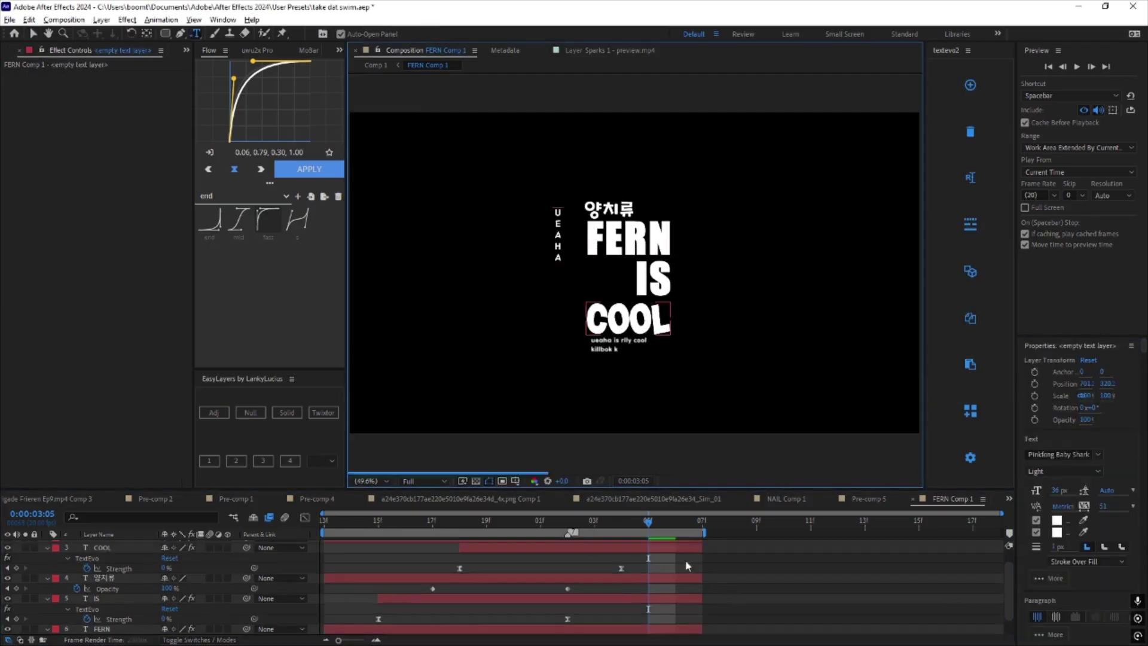
key(ctrl+z)
Add a horizontal text layer reading BOOM beside the title and rotate it 90°.
key(ctrl+t)
click(525, 246)
text(U)
text(BOO)
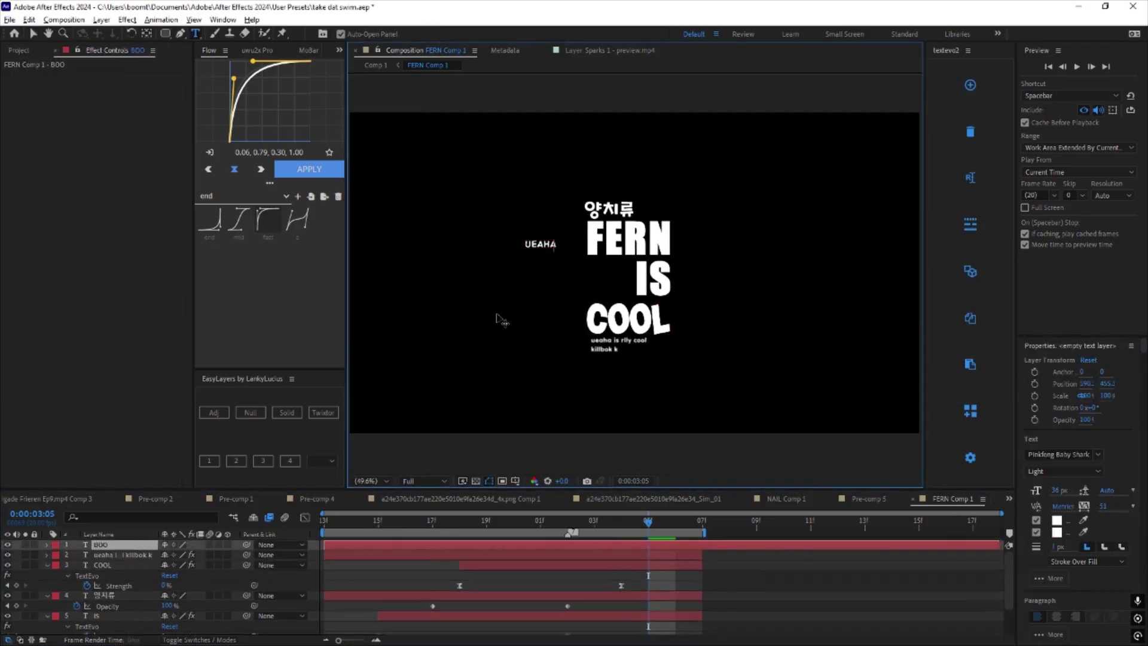
text(M)
key(Escape)
key(r)
drag(184, 556, 176, 564)
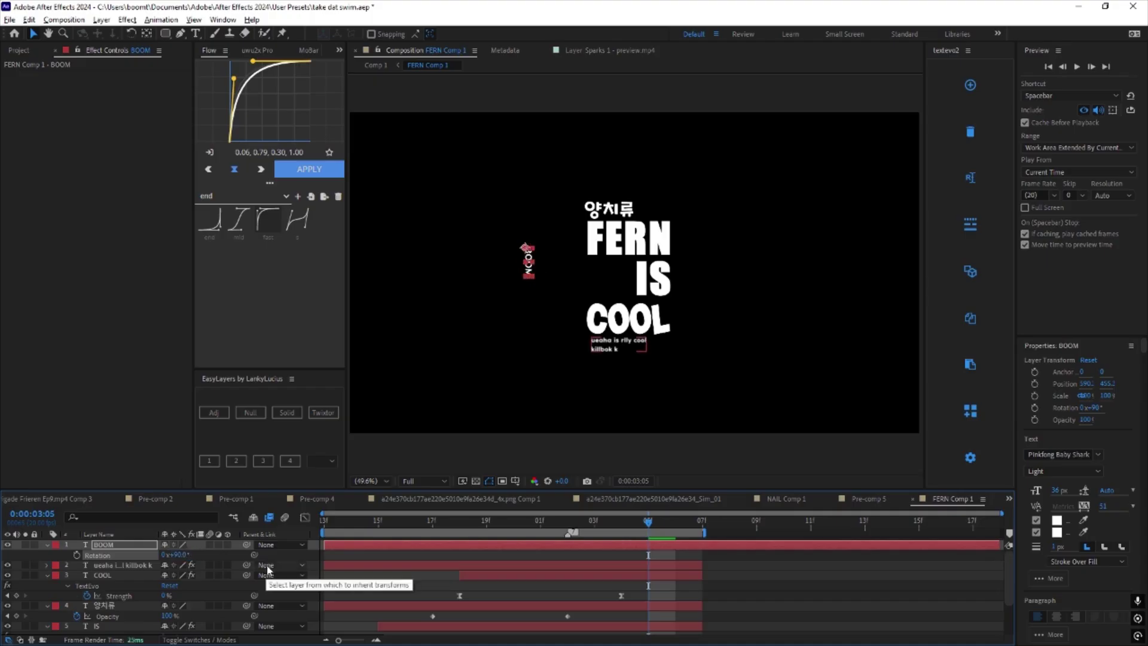
Scale the BOOM text to 362%, move it over the title and apply the Fill effect to it.
scroll(512, 297, up, 2)
drag(448, 307, 589, 263)
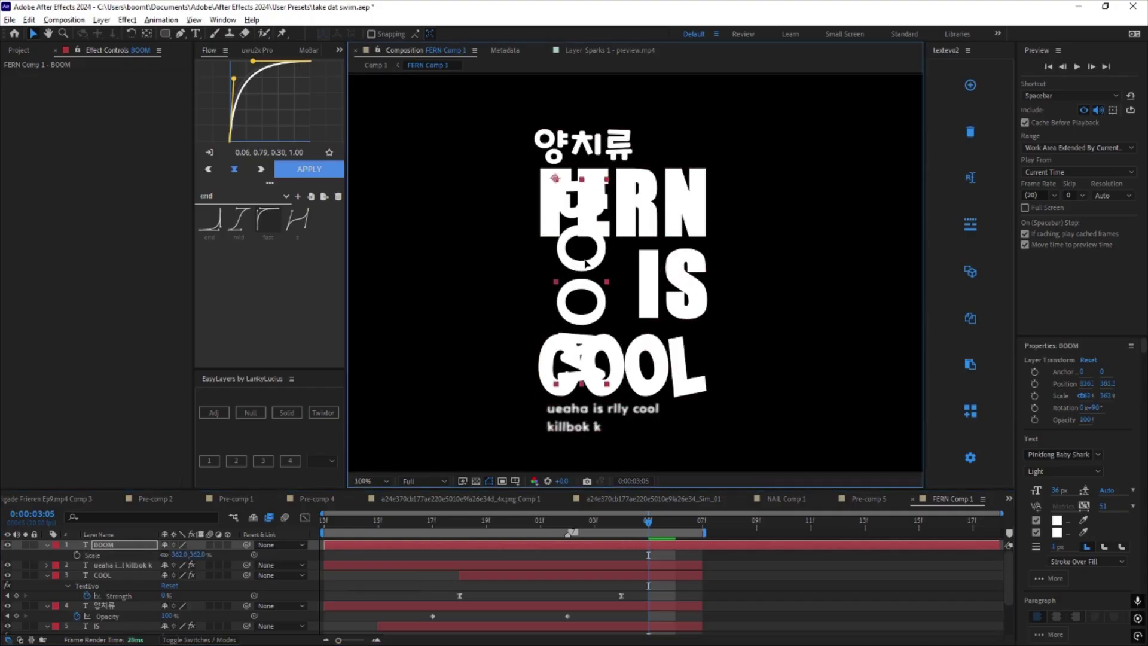
key(ctrl+space)
text(fill)
key(Return)
Place BOOM below all other layers, scale it to 144% and fit it into the gap beside IS.
drag(126, 545, 138, 628)
drag(582, 289, 582, 299)
drag(183, 630, 132, 630)
drag(571, 287, 572, 295)
drag(180, 630, 143, 629)
drag(568, 279, 572, 307)
click(197, 629)
click(229, 627)
drag(184, 629, 169, 629)
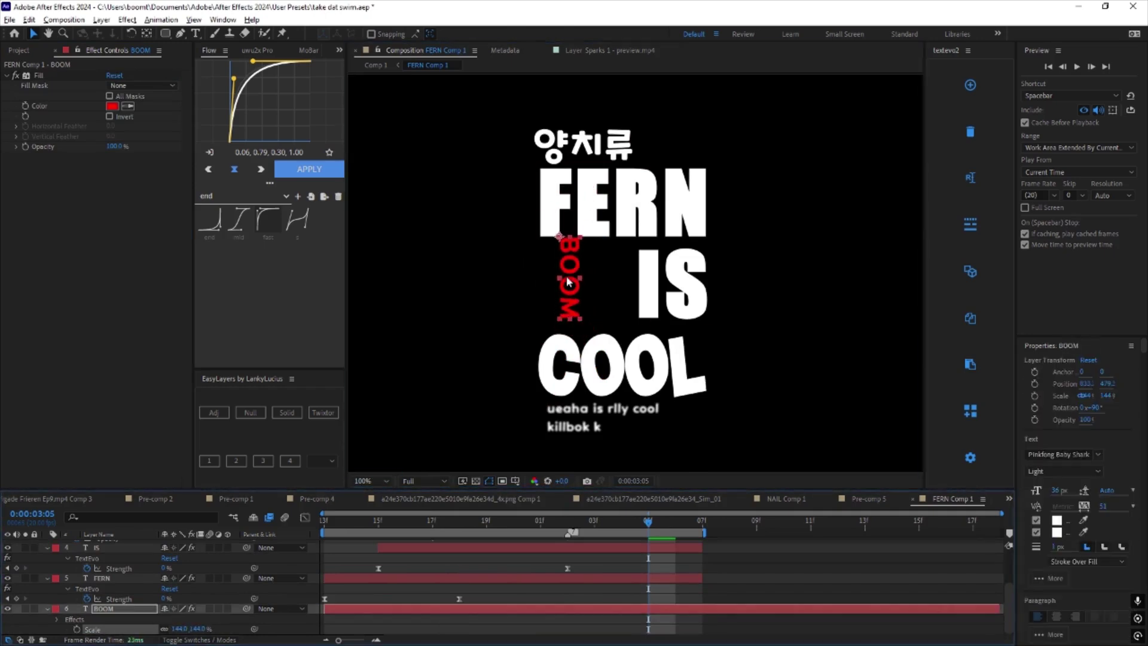
drag(568, 282, 568, 290)
Set the BOOM layer's Fill color to magenta.
click(112, 106)
drag(486, 384, 486, 535)
click(418, 438)
click(487, 395)
click(472, 534)
click(582, 386)
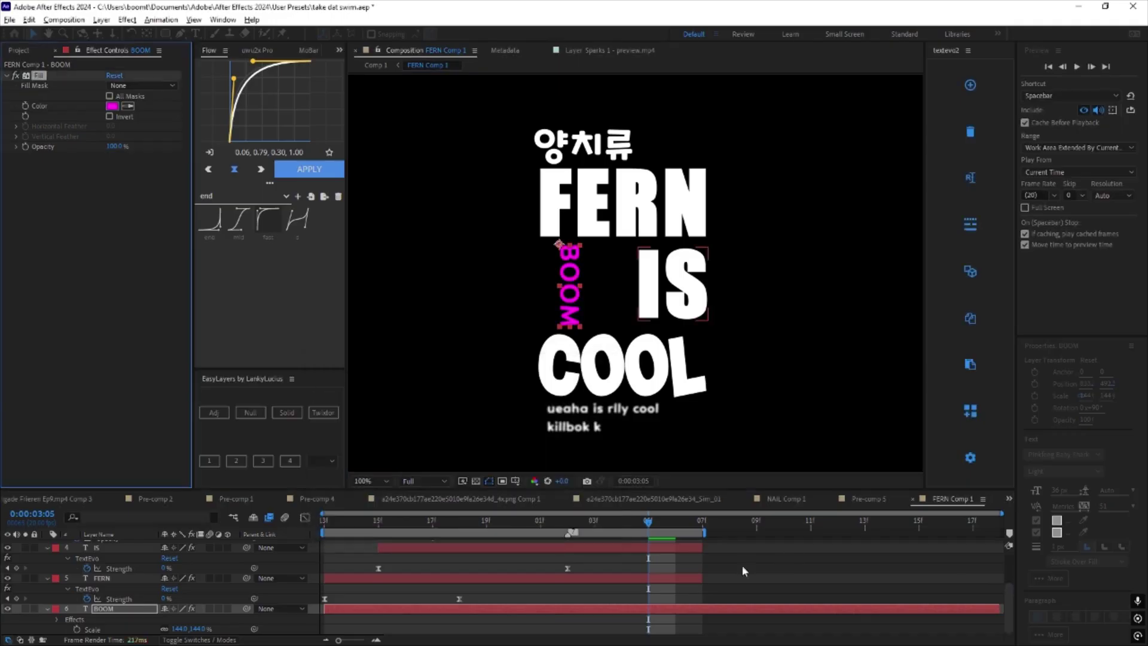
Stretch the BOOM layer's Scale to 144, 496% and change its font to Impact.
click(743, 568)
click(552, 610)
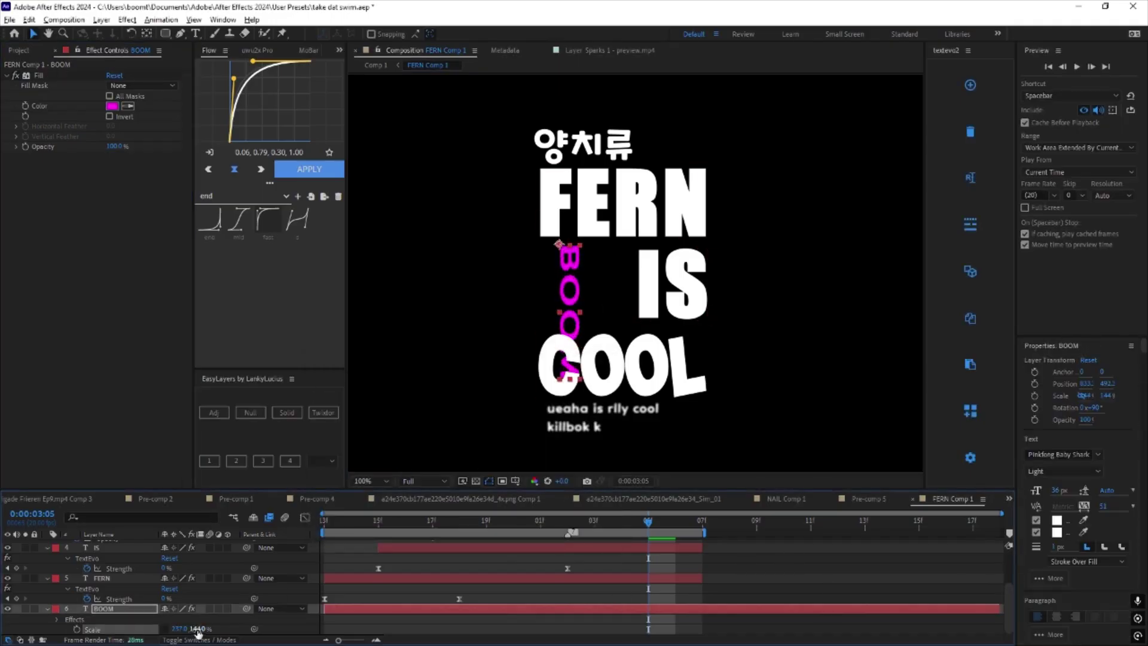
double_click(508, 612)
click(1061, 452)
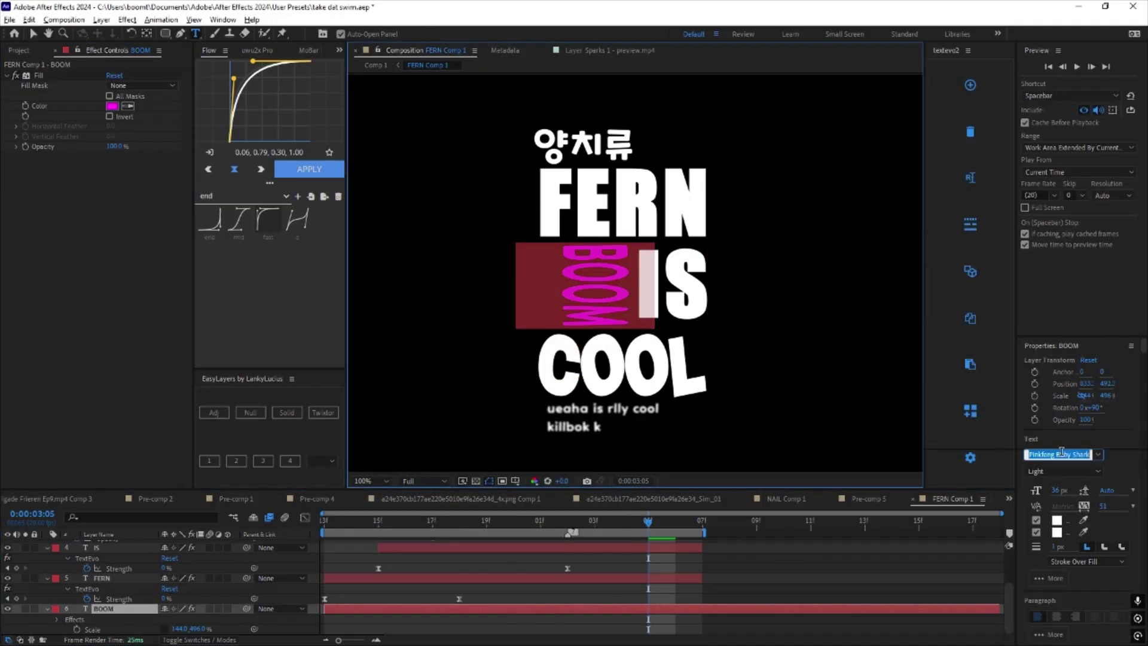
text(im)
click(948, 306)
click(760, 556)
click(670, 609)
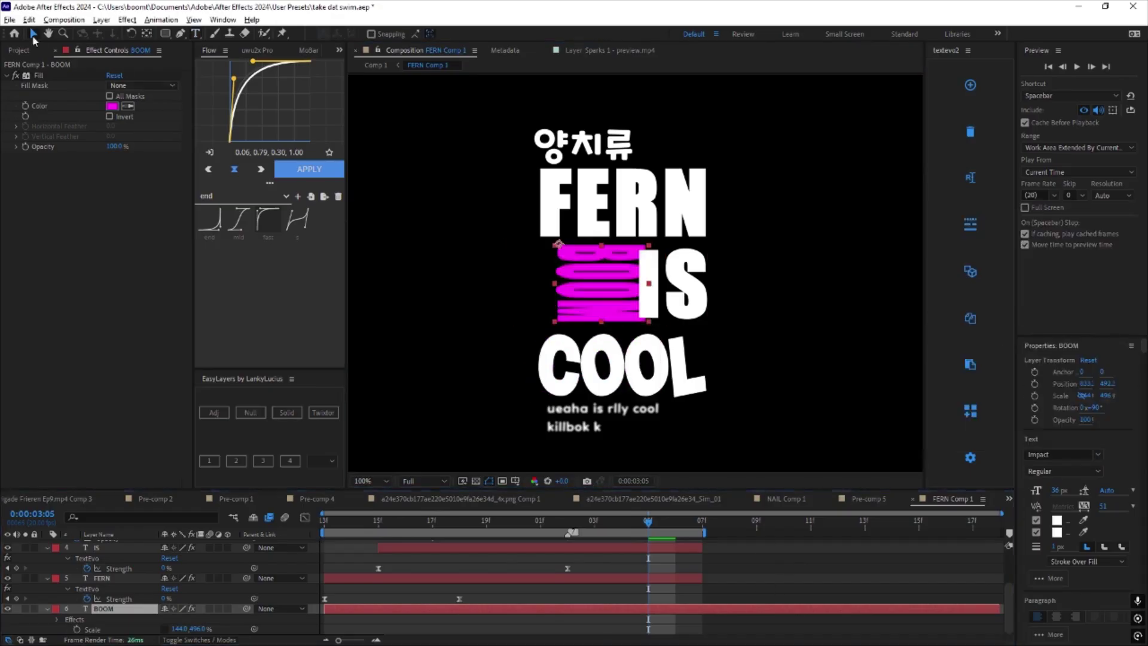
Align the magenta BOOM block with the edge of FERN so it fills the space beside IS.
click(33, 34)
scroll(589, 299, up, 1)
drag(590, 298, 557, 298)
scroll(558, 299, down, 4)
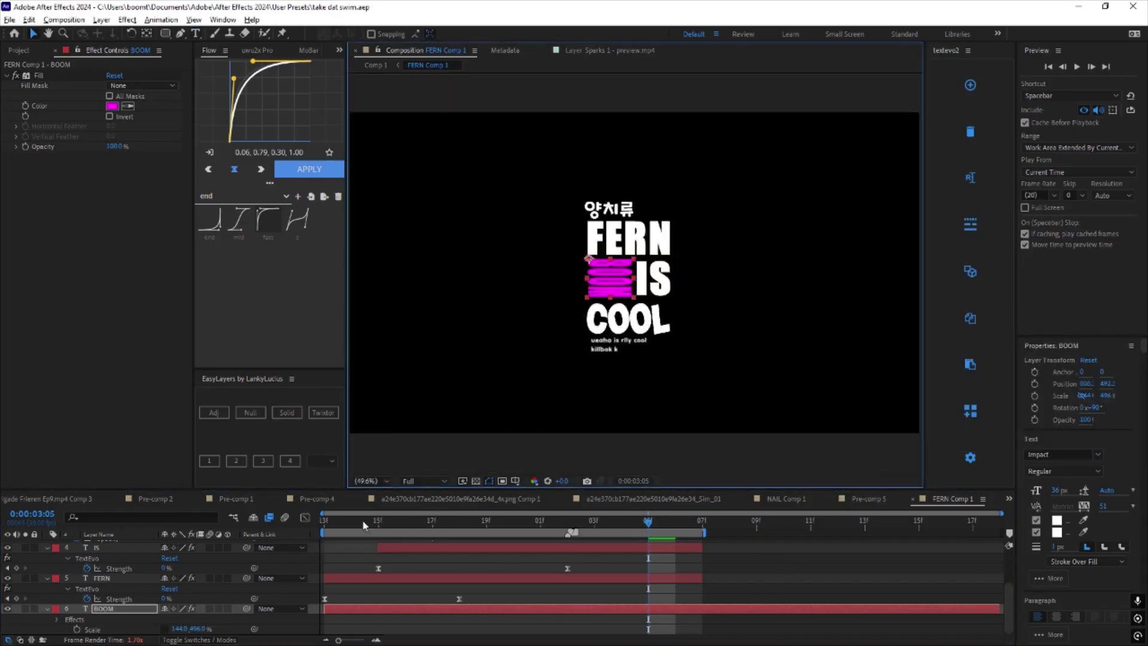
Animate BOOM from 0:00:02:13 to 0:00:03:03 with TextEvo using Delay 1.60, a Position Y offset and Opacity 0%.
key(Home)
click(970, 85)
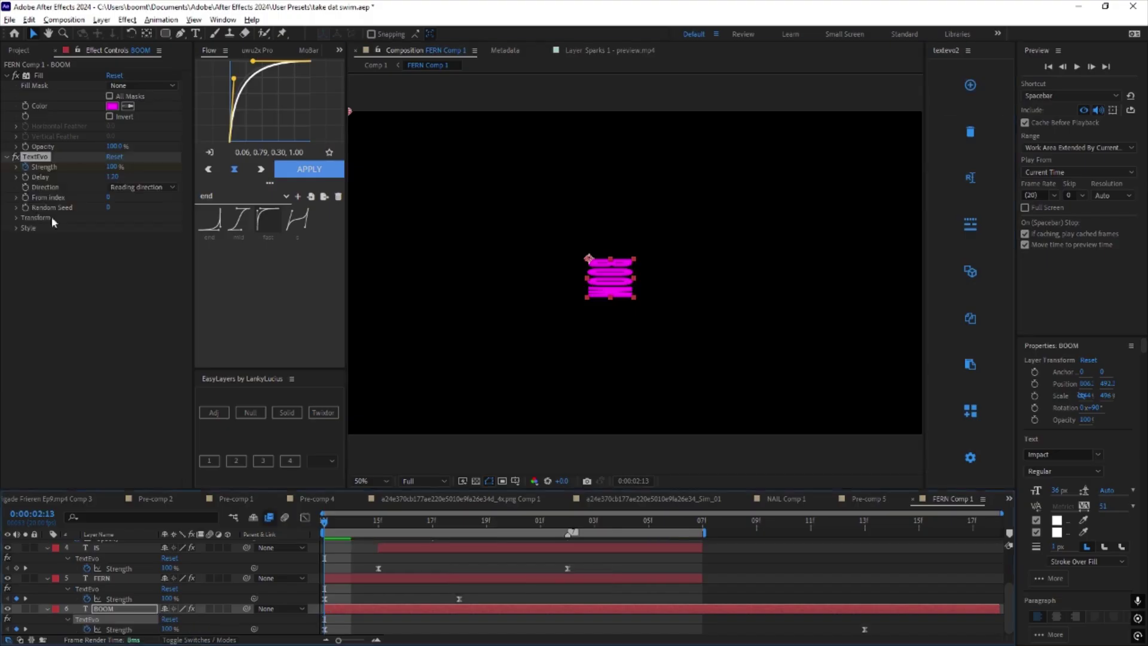
click(17, 218)
click(26, 238)
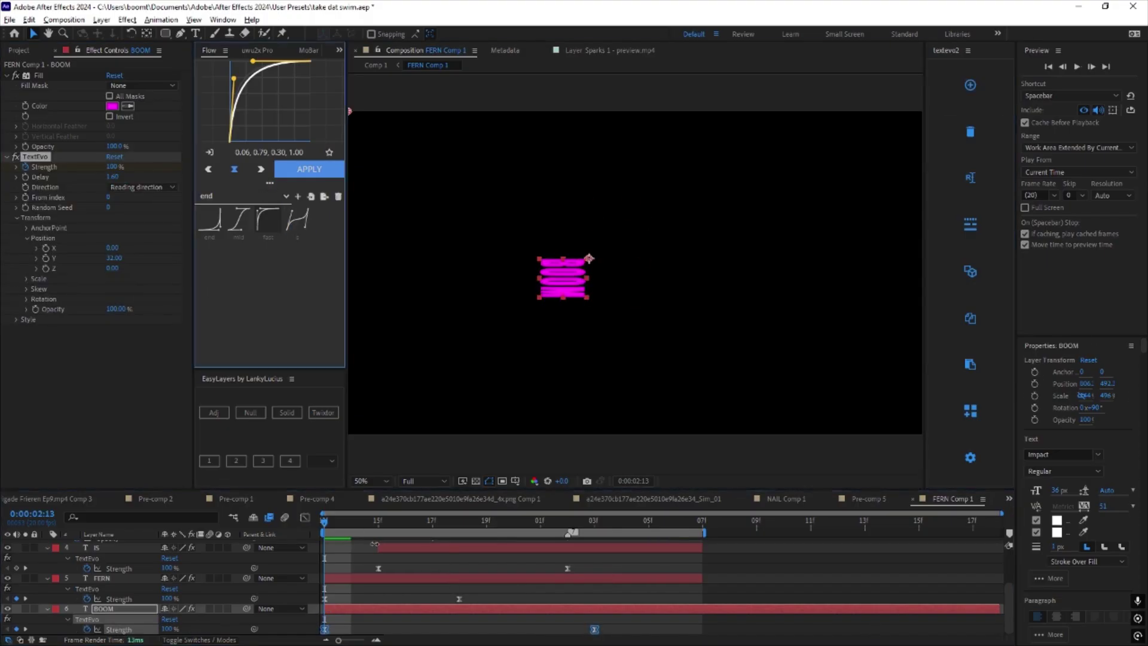
key(space)
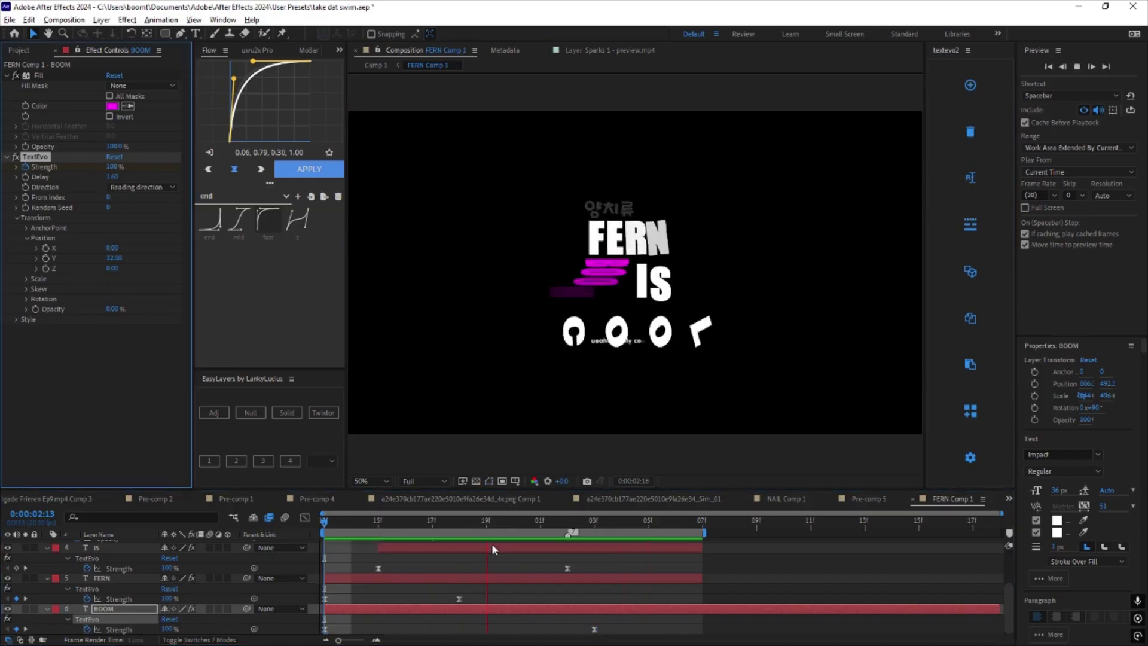
Collapse all layer properties and add two adjustment layers above the caption layer.
scroll(532, 568, up, 3)
key(space)
click(379, 558)
key(u)
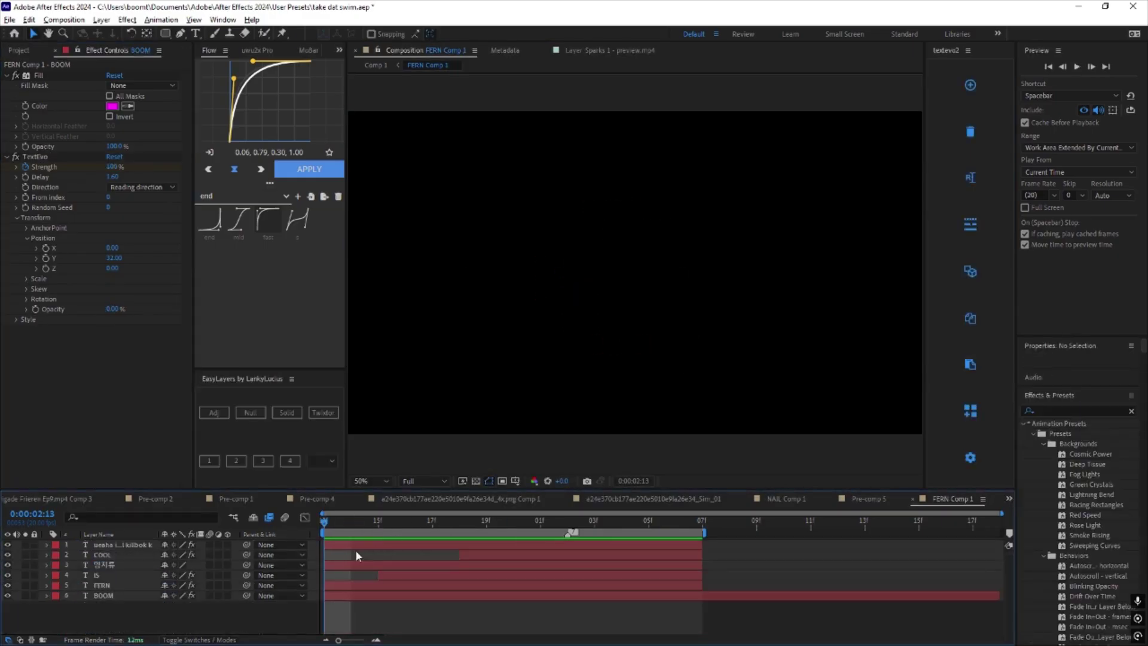
click(355, 547)
double_click(214, 412)
click(690, 553)
Save the project and preview the title animation.
key(ctrl+space)
key(Escape)
key(ctrl+s)
key(space)
key(space)
Copy the Bokeh effect from the caption layer onto the lower adjustment layer.
click(418, 567)
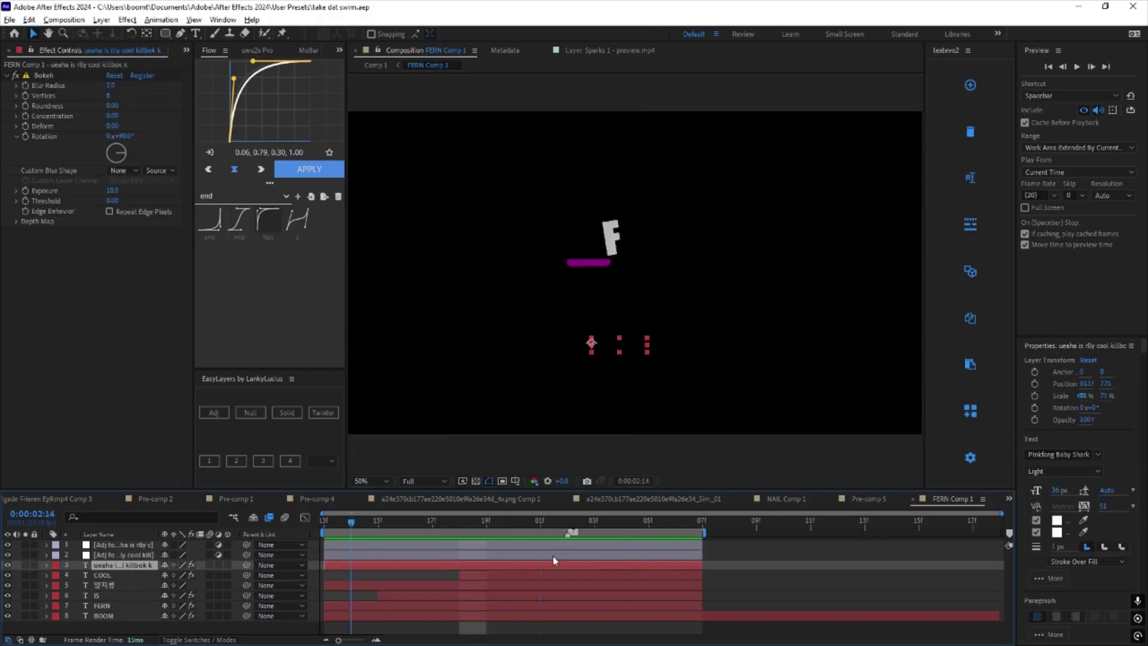
key(space)
click(356, 554)
key(space)
key(ctrl+v)
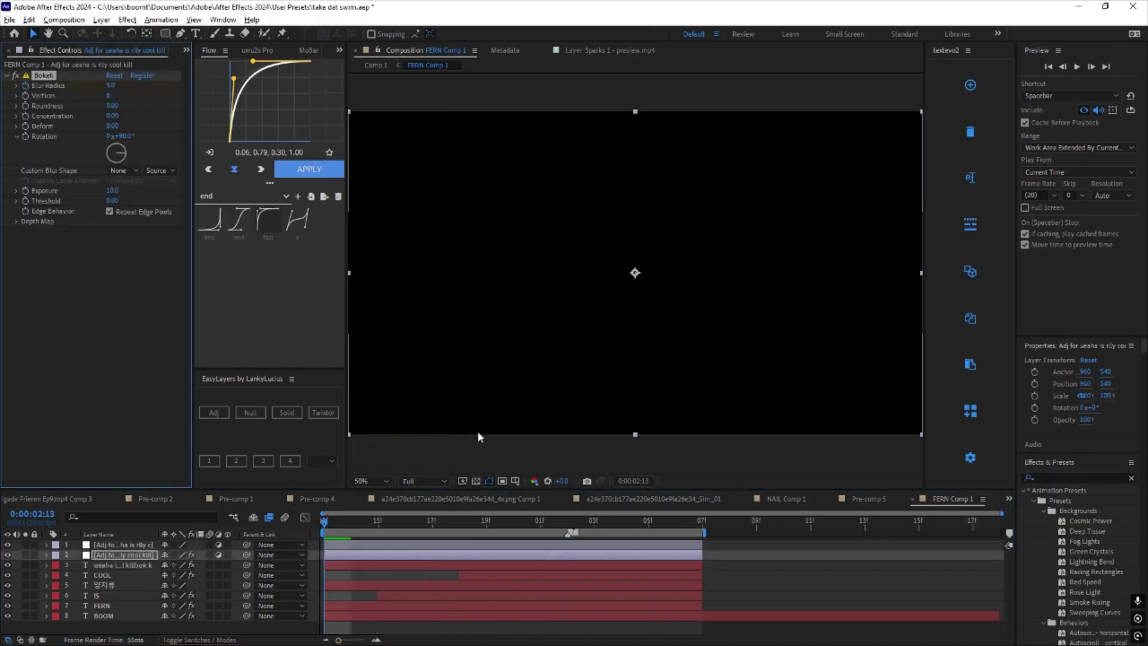
Keyframe the lower adjustment layer's Bokeh Blur Radius between 0:00:02:13 and 0:00:03:06, and preview the blur.
drag(488, 521, 678, 523)
drag(111, 86, 193, 146)
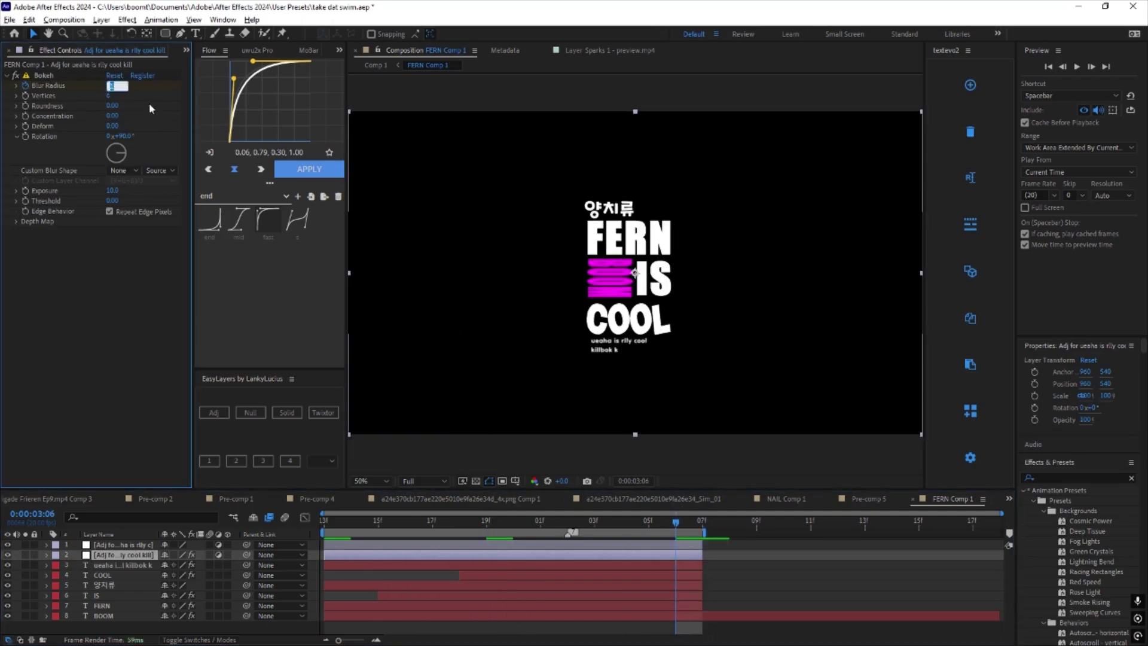
key(space)
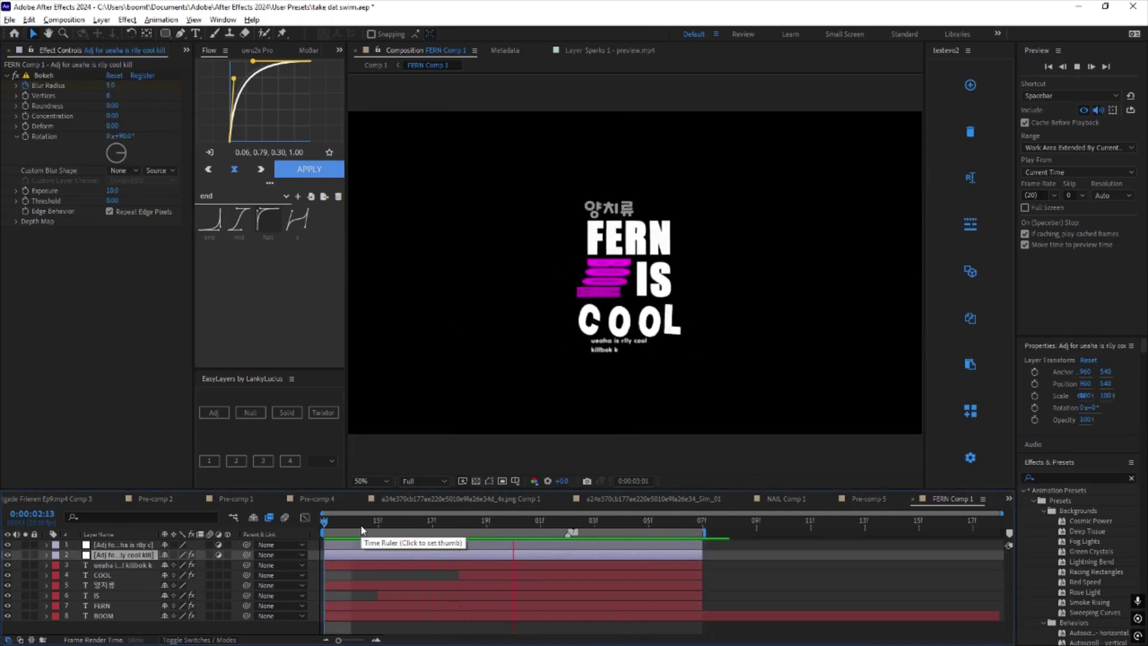
key(space)
Apply Posterize Time to the upper adjustment layer with a Frame Rate of 14, and preview it.
click(408, 545)
key(ctrl+space)
text(post)
key(Return)
click(111, 85)
text(14)
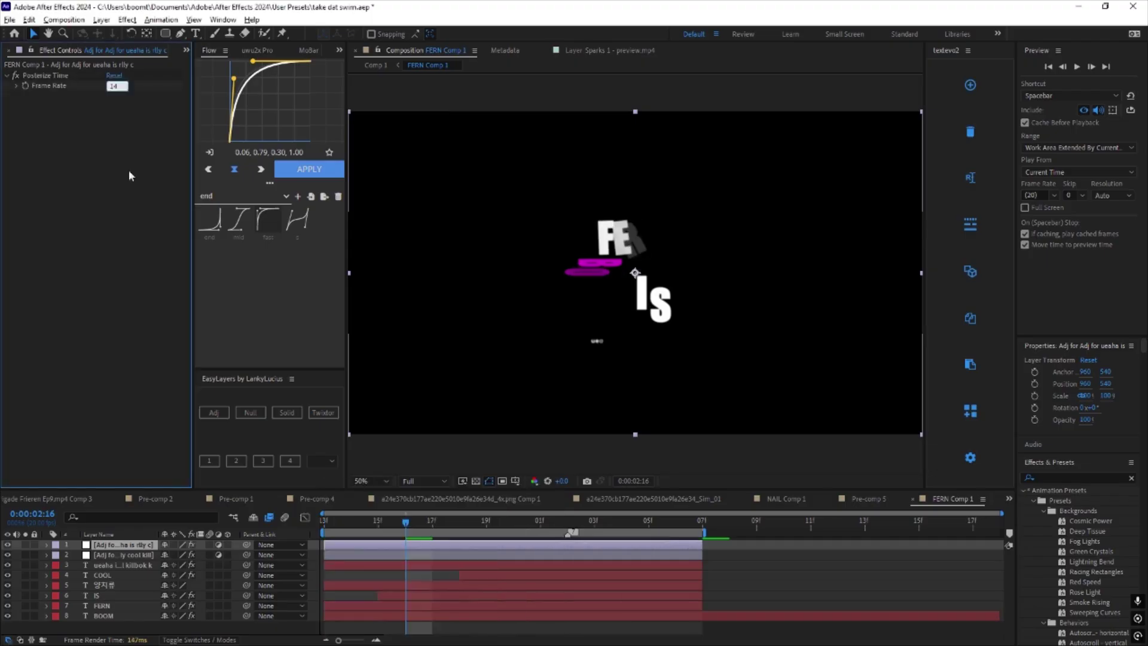
text(14)
key(Return)
key(space)
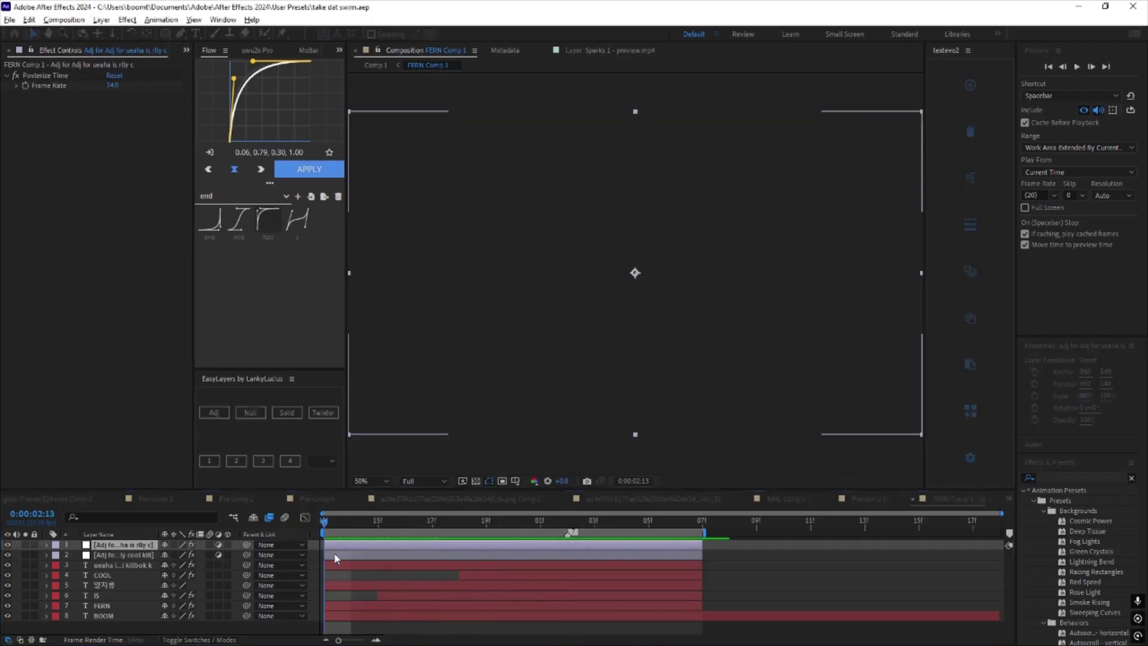
Add another adjustment layer and apply the Wiggle - position preset to it.
click(213, 412)
key(ctrl+space)
text(wigg)
click(512, 591)
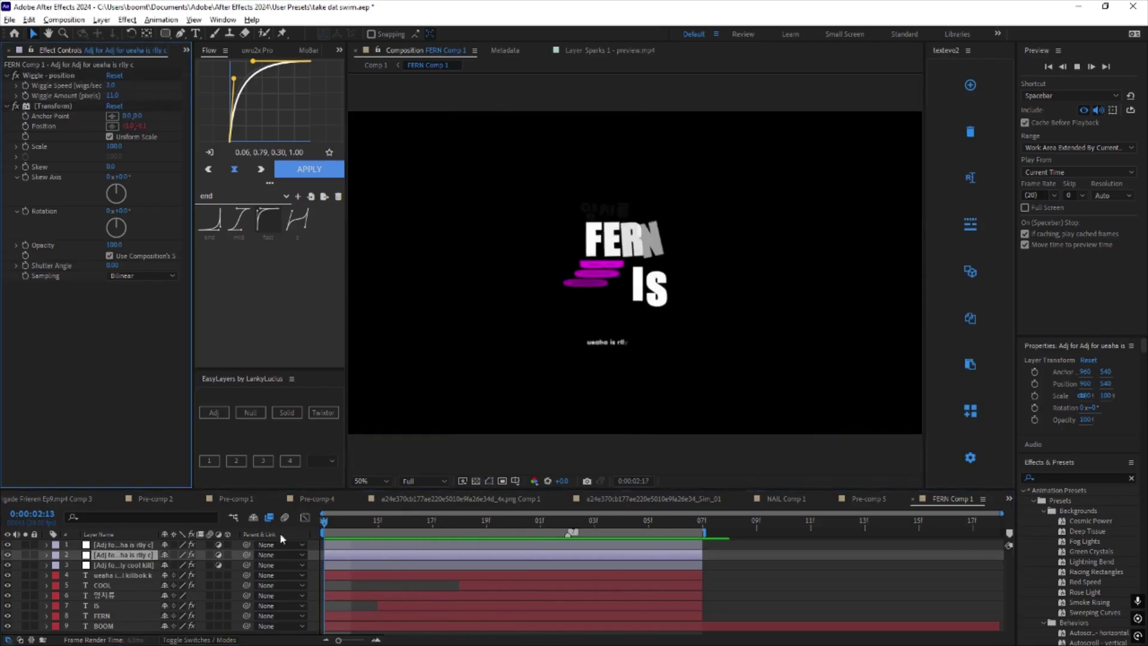
Set the Wiggle - position effect's Wiggle Amount to 2 pixels on the adjustment layer and preview the FERN IS COOL motion.
key(space)
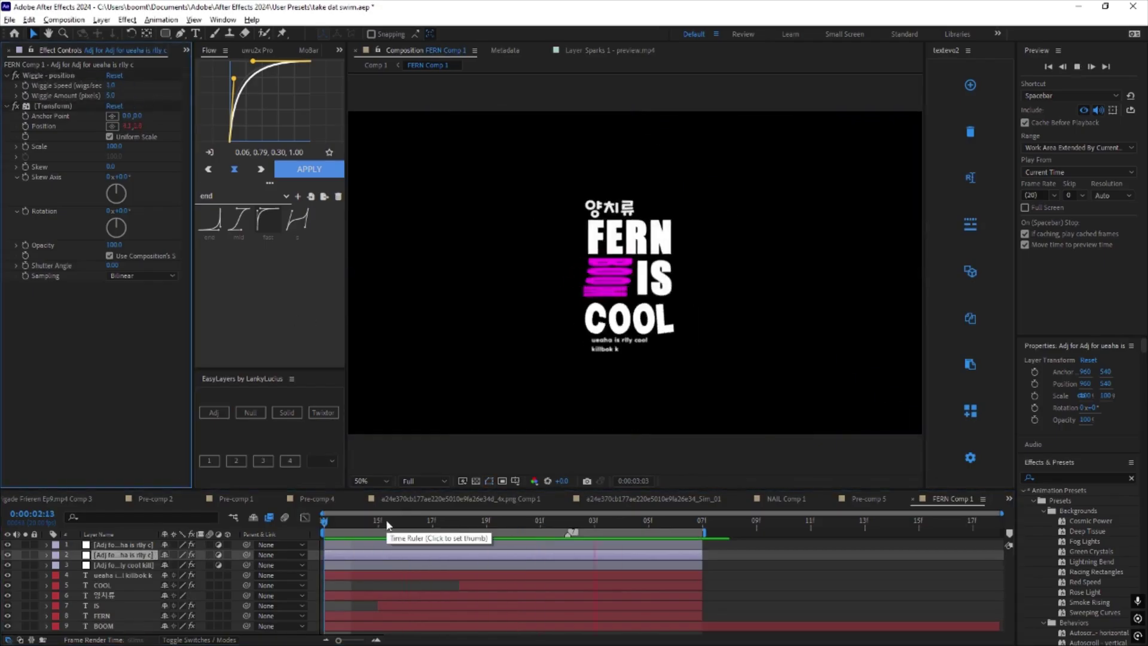
click(111, 95)
text(2)
key(space)
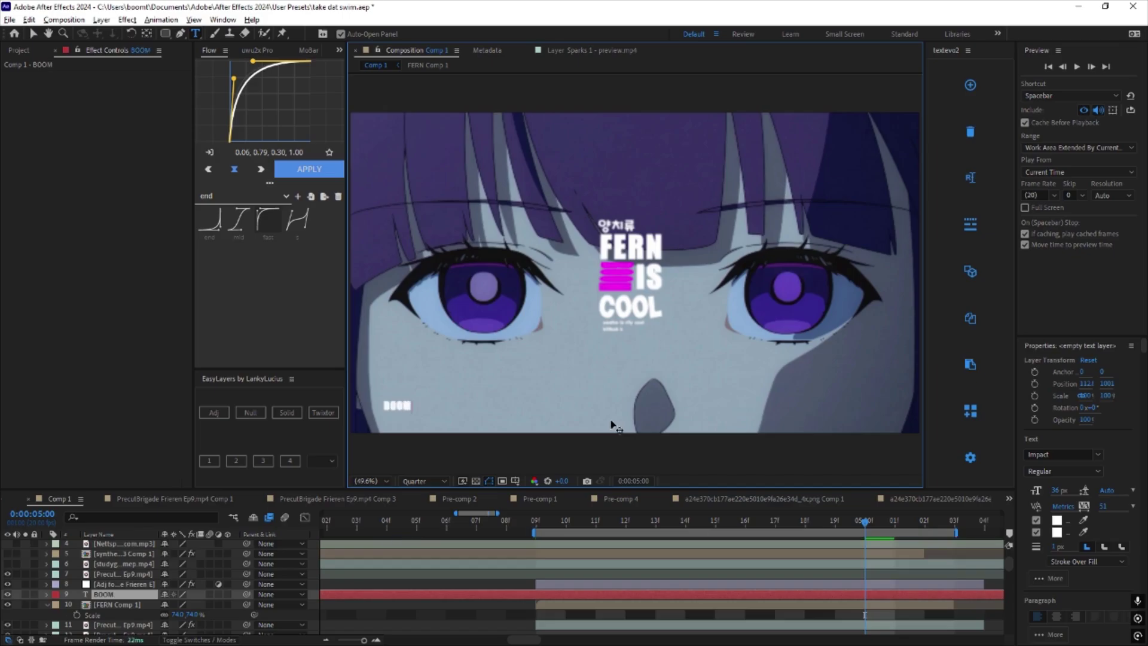
In Comp 1, trim the BOOM text layer to start at 0:00:04:09 and add the line "yuun f7 boom post tmmrw" beneath it.
click(534, 525)
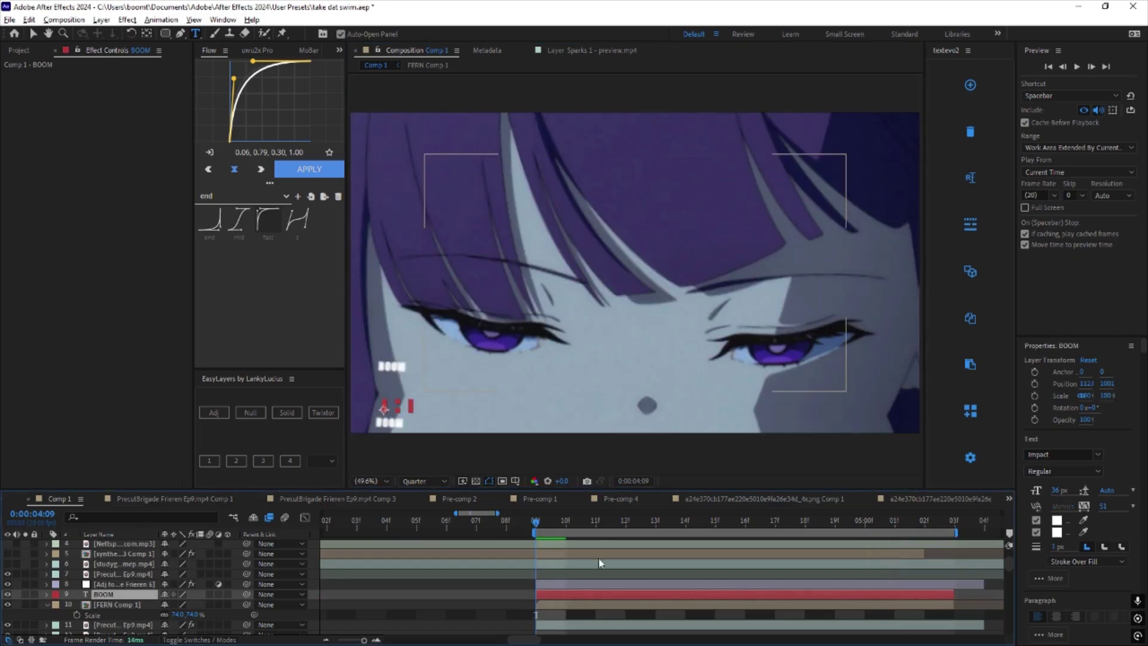
drag(607, 529, 716, 529)
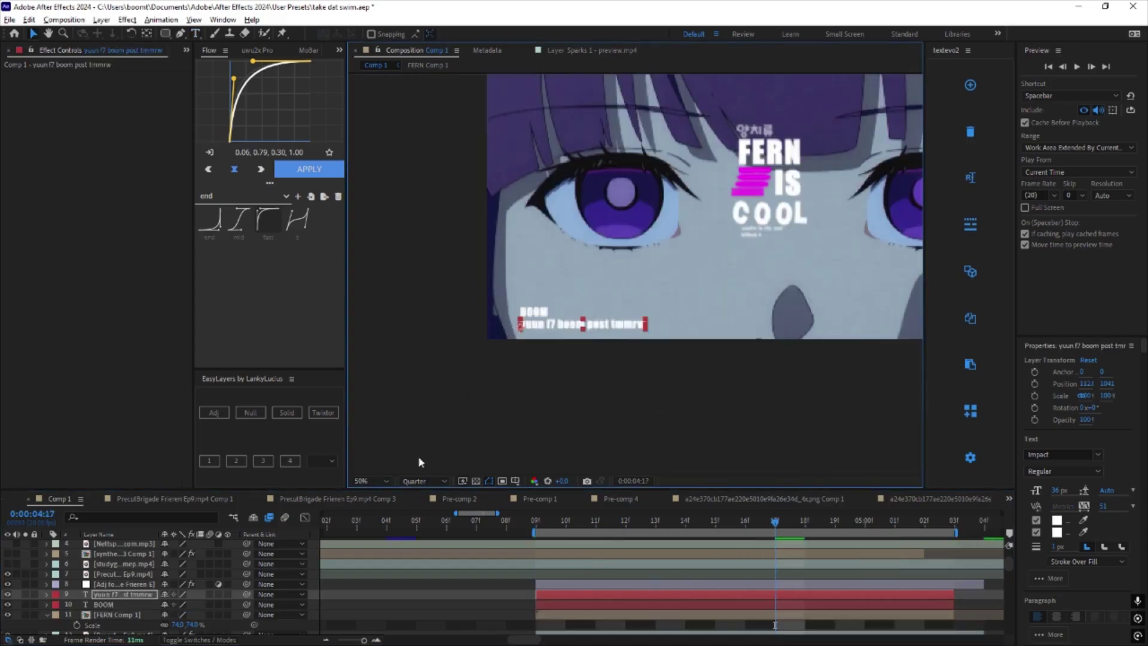
Set the composition view's magnification to Fit up to 100% and save the project.
click(374, 477)
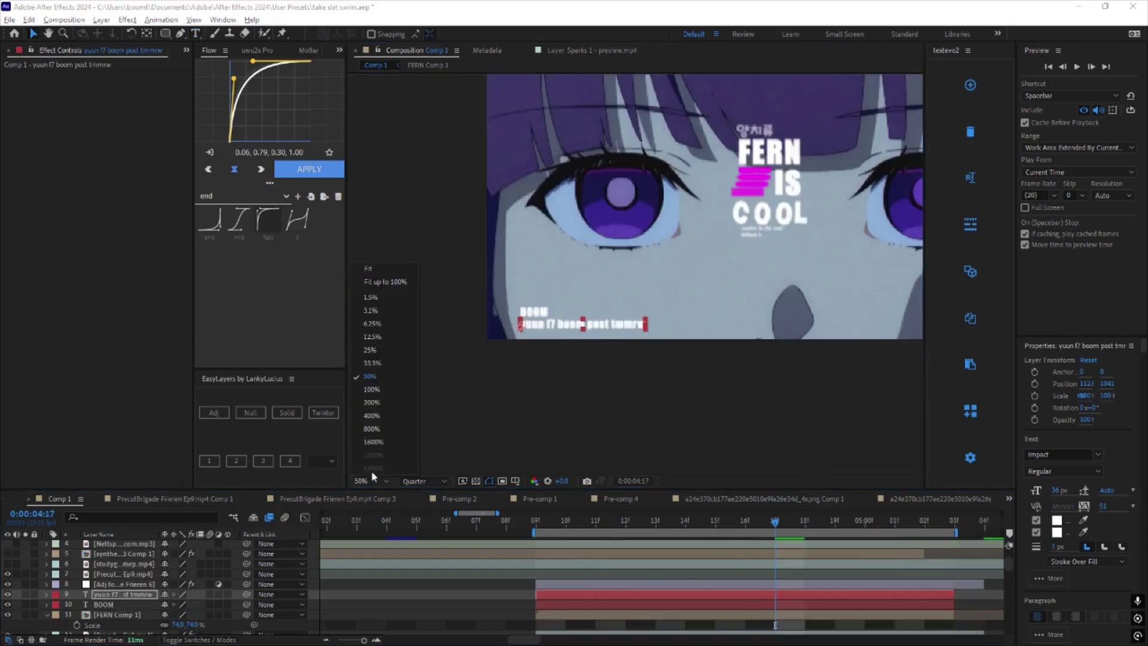
click(383, 282)
key(ctrl+s)
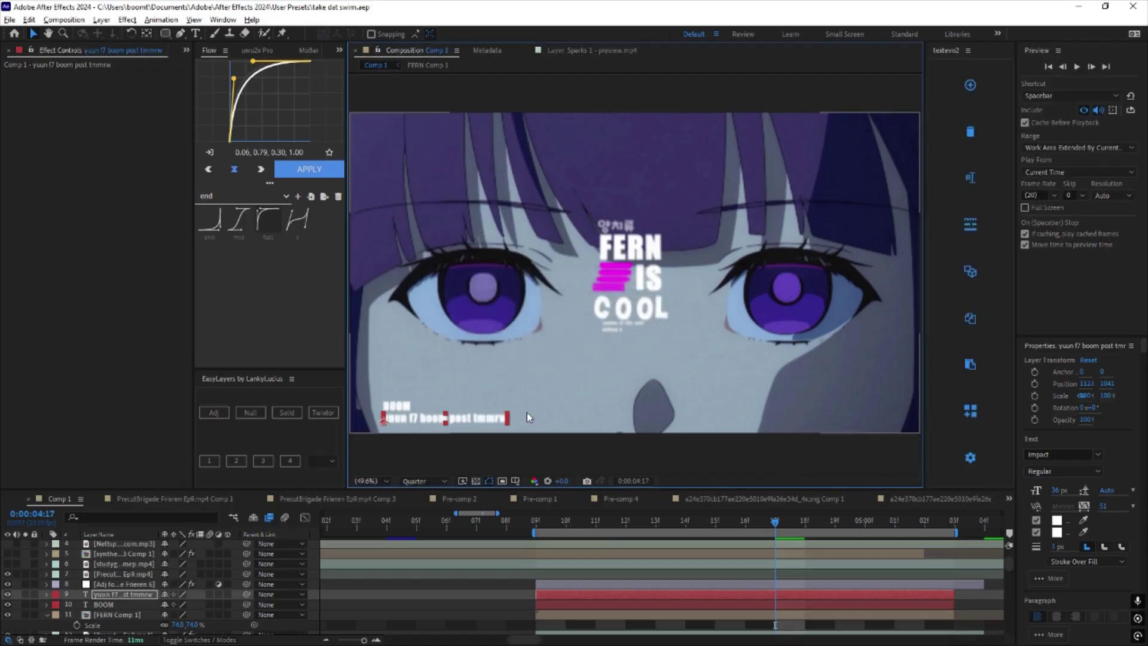
Set the preview resolution to Full and play back the FERN title with its two caption lines in Comp 1.
click(422, 482)
key(space)
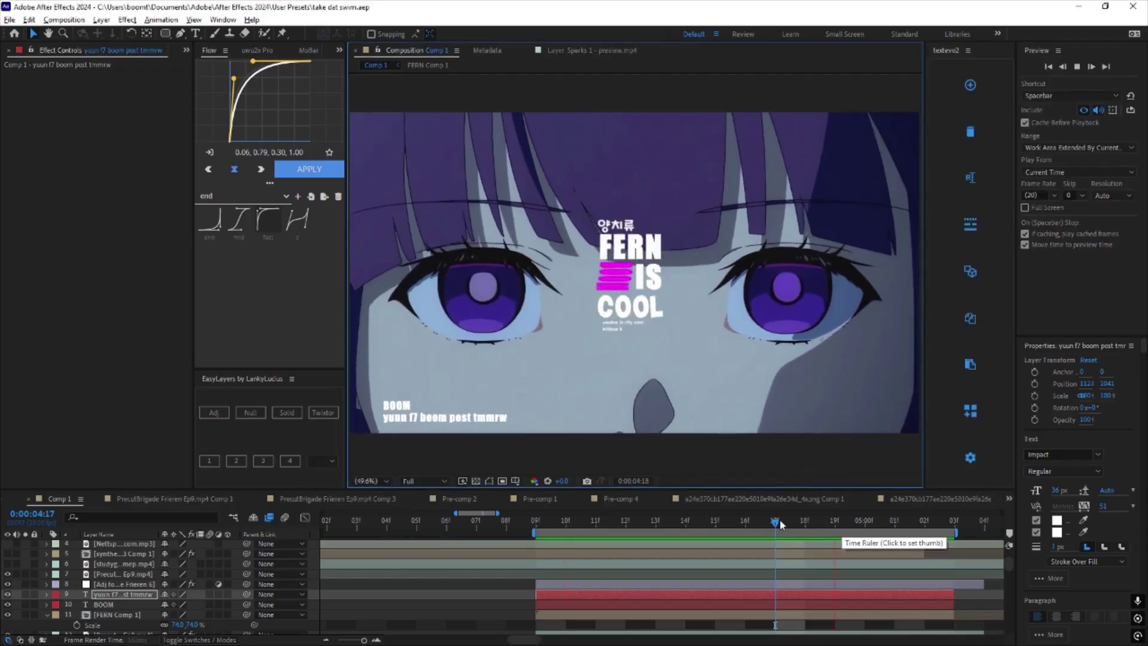
click(894, 521)
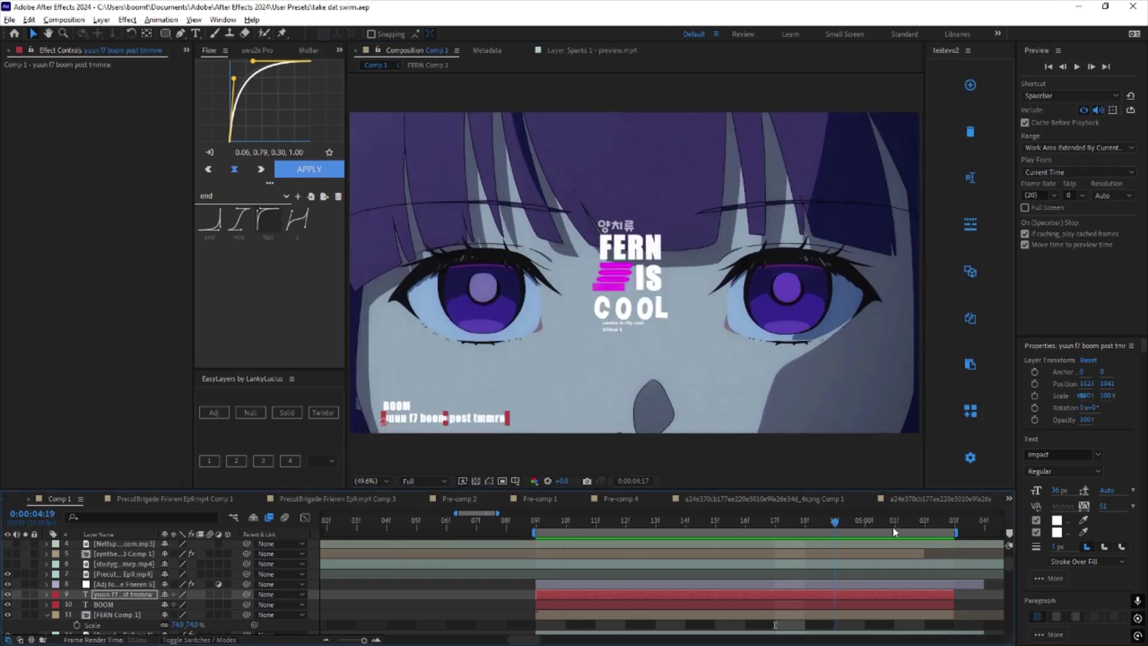